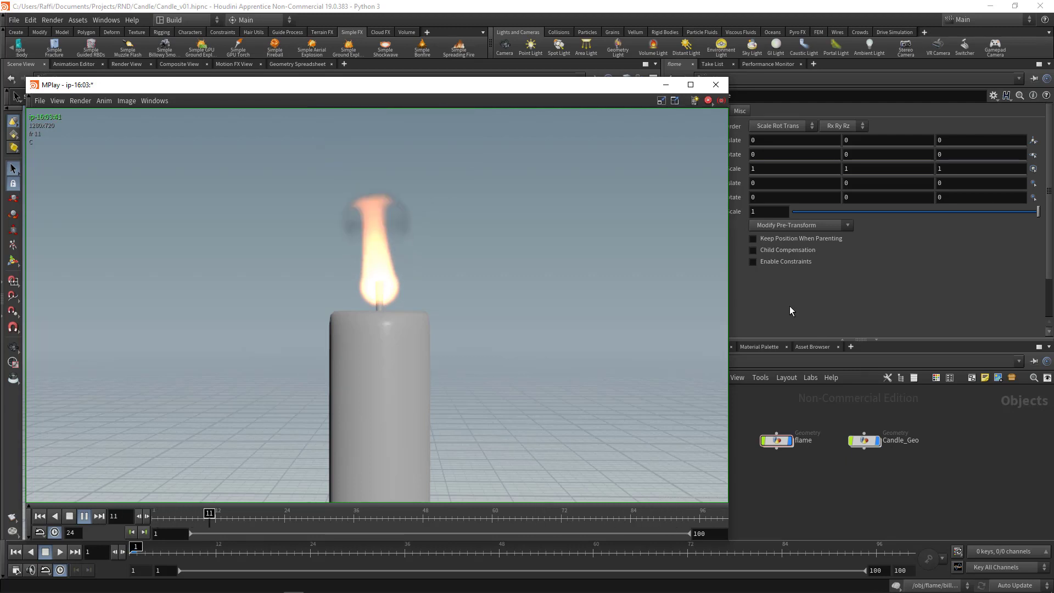
- Close the MPlay flame preview and delete the existing flame object from the scene
left_click(715, 85)
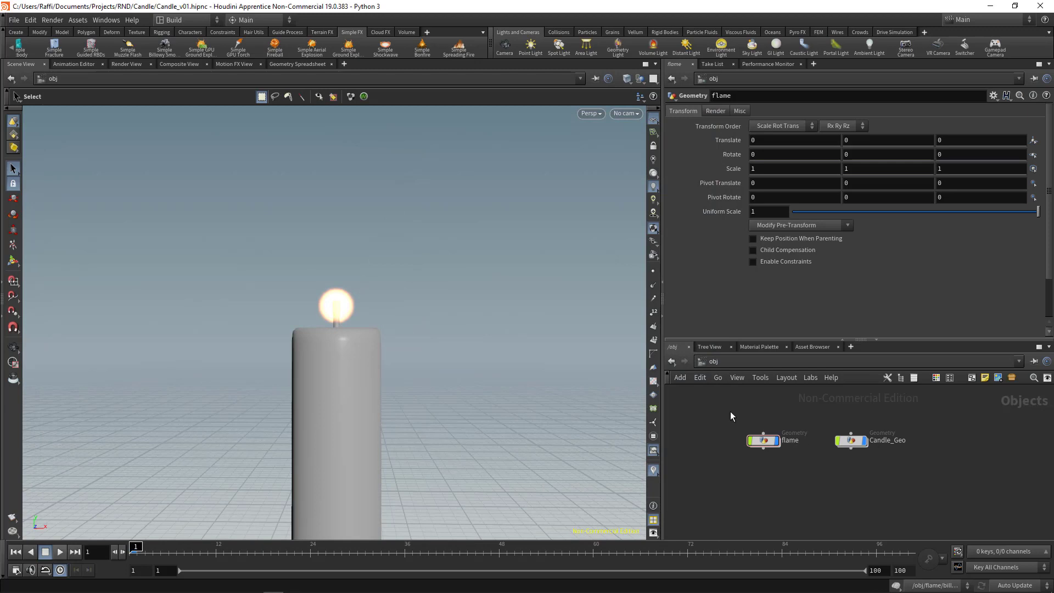
left_click_drag(780, 464, 757, 457)
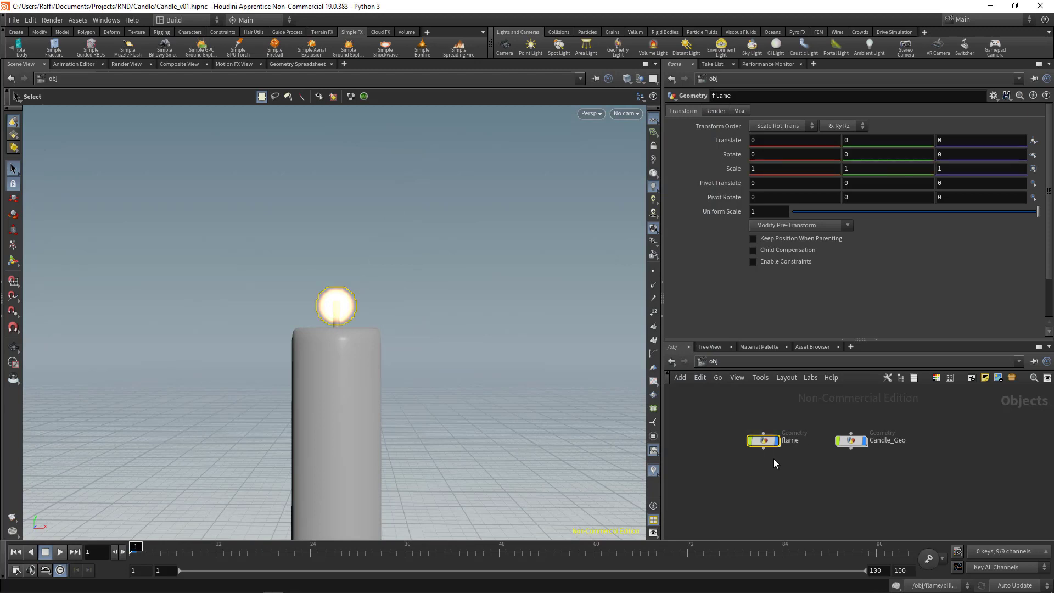
key("Delete")
- Look at the node network inside Candle_Geo and return to the object level
left_click_drag(779, 418, 860, 463)
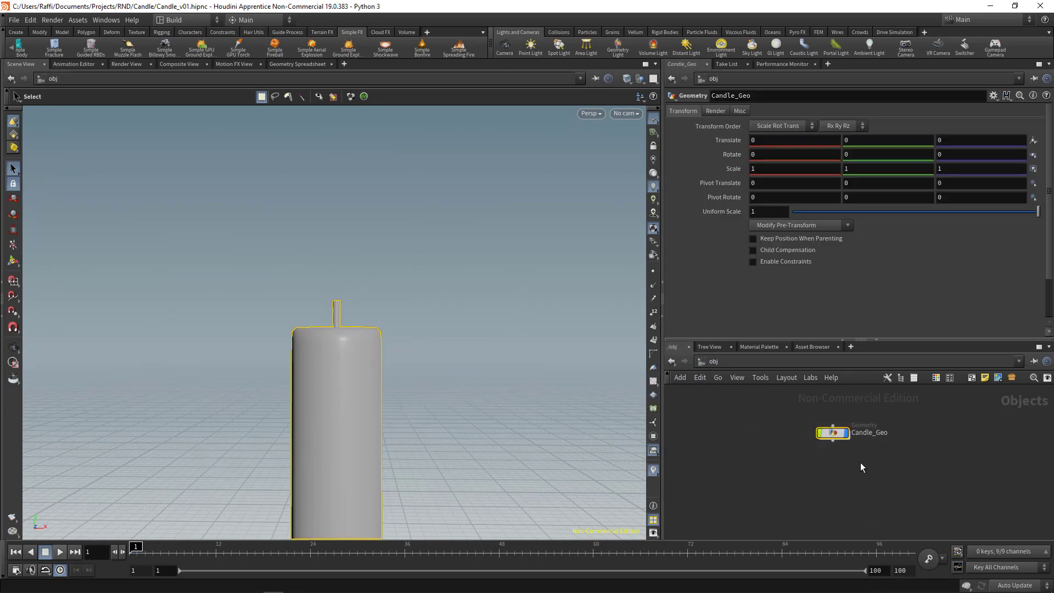
middle_click_drag(860, 463, 869, 479)
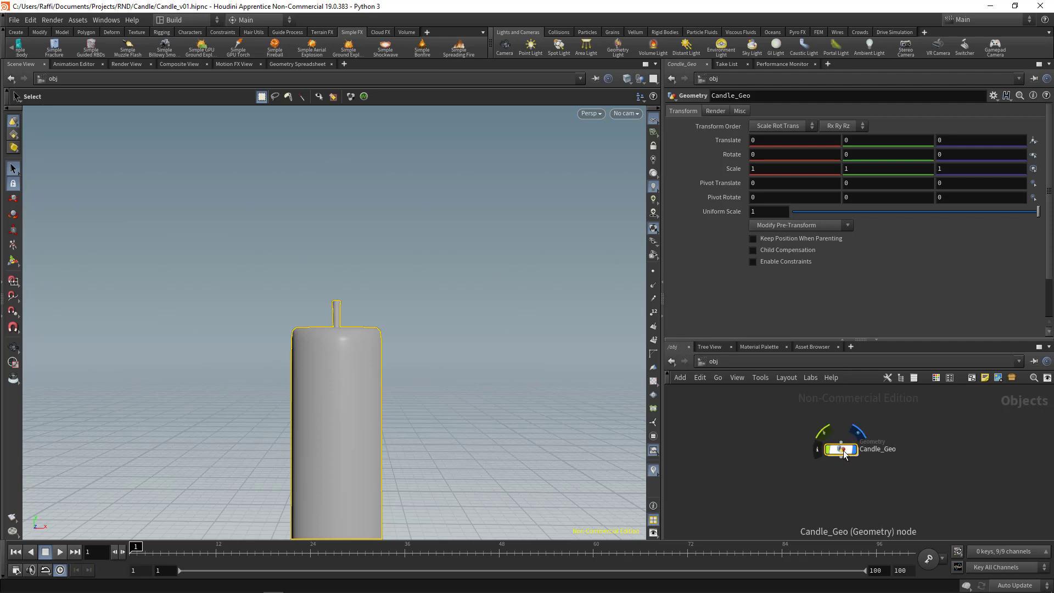
double_click(841, 450)
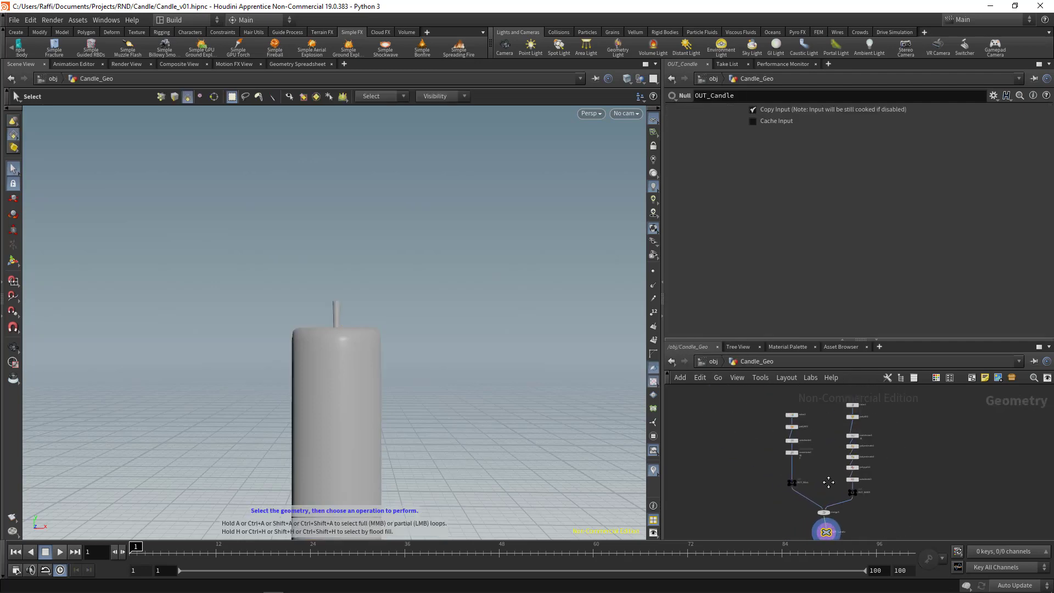
left_click(713, 362)
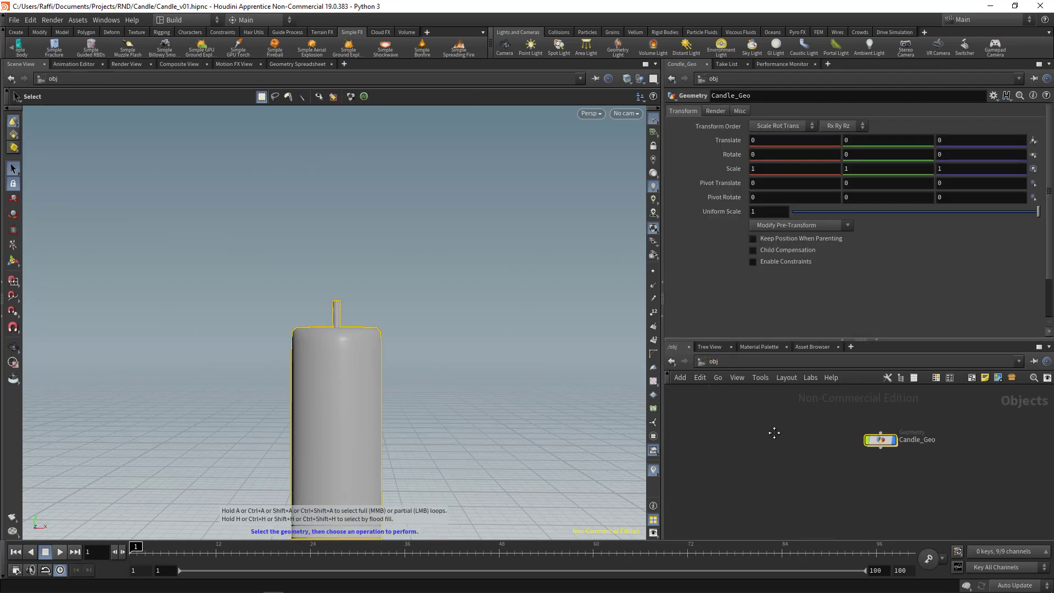
- Add a new Geometry object and place it beside Candle_Geo
key("Tab")
type("geo")
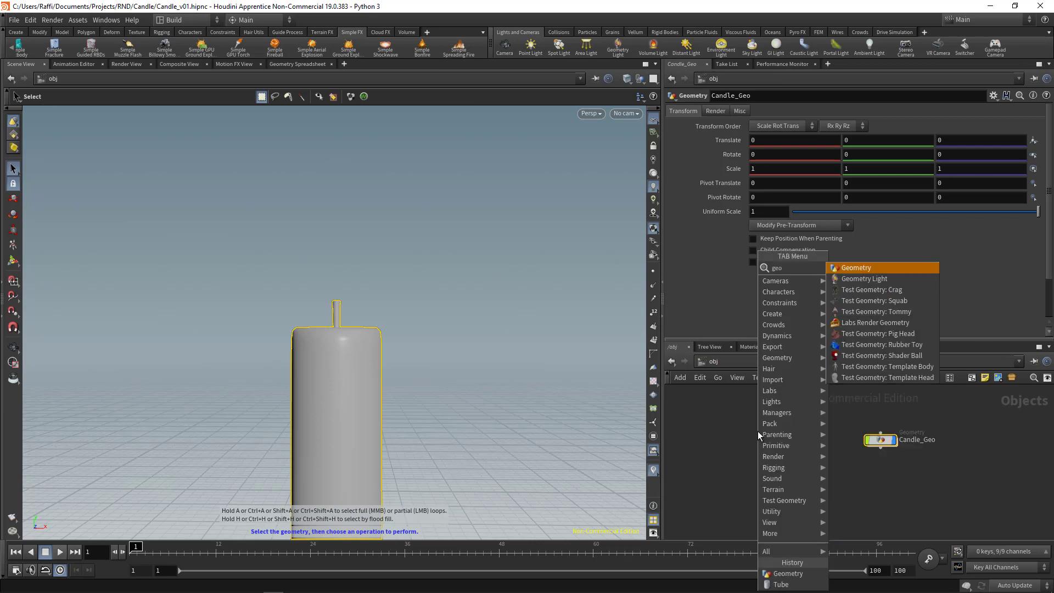
key("Return")
left_click(759, 433)
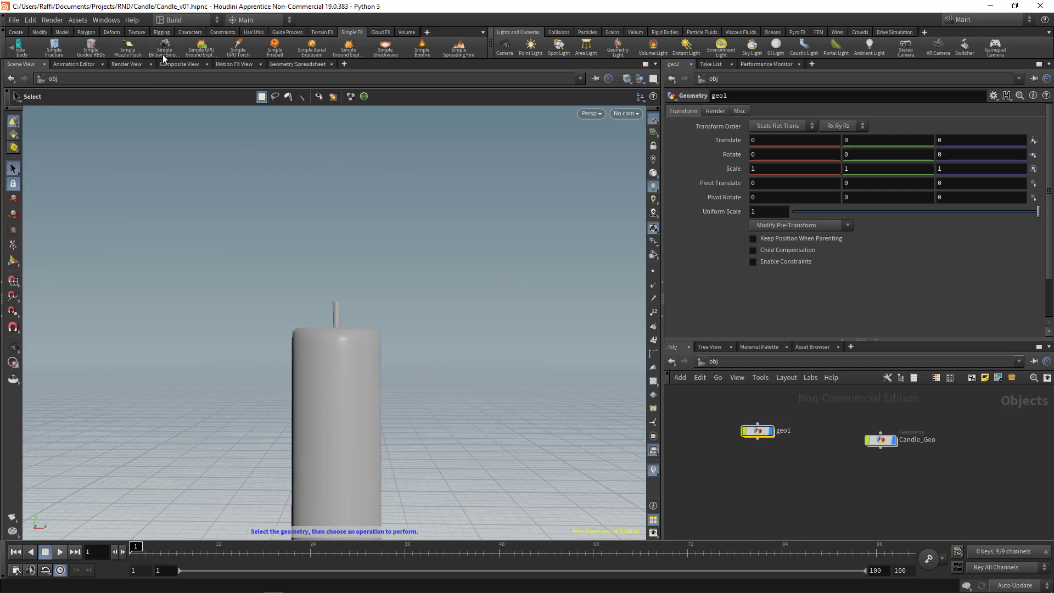
mouse_move(722, 456)
middle_mouse_down()
mouse_move(733, 462)
mouse_move(719, 463)
middle_mouse_up()
left_click_drag(756, 445, 748, 452)
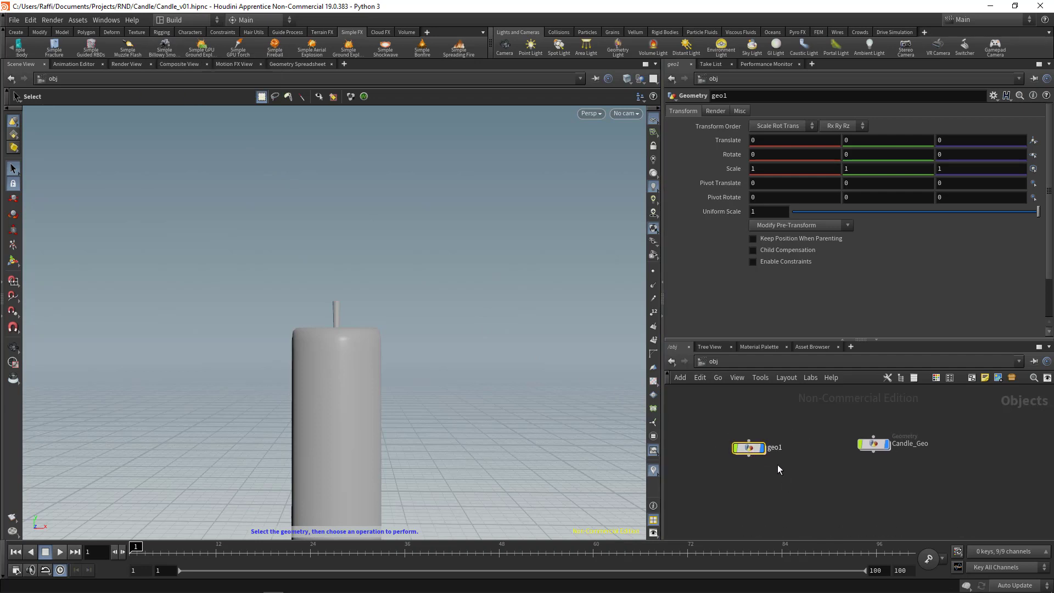
- Rename the new geometry object Flame and go inside its network
double_click(774, 448)
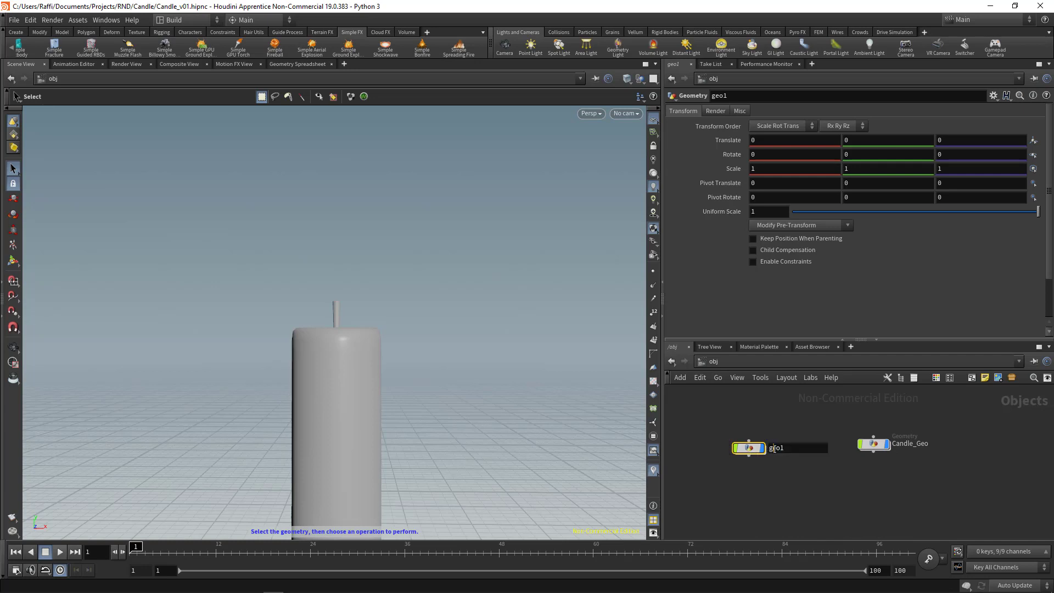
type("Flame")
key("Return")
key("Return")
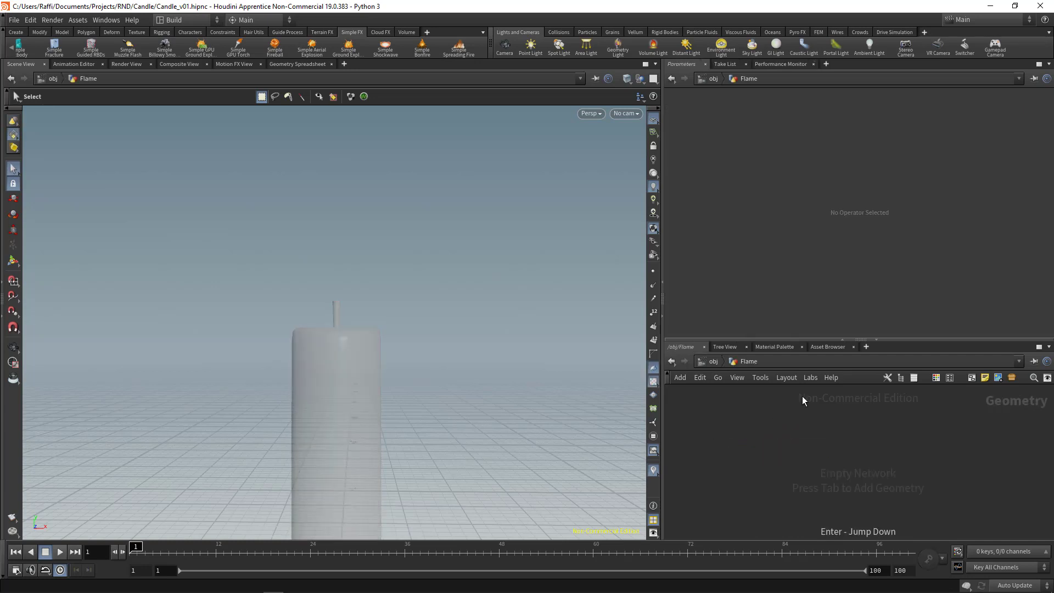
- Enlarge the network view and add a Pyro Configure Billowy Smoke setup to the empty Flame network
left_click_drag(860, 342, 859, 258)
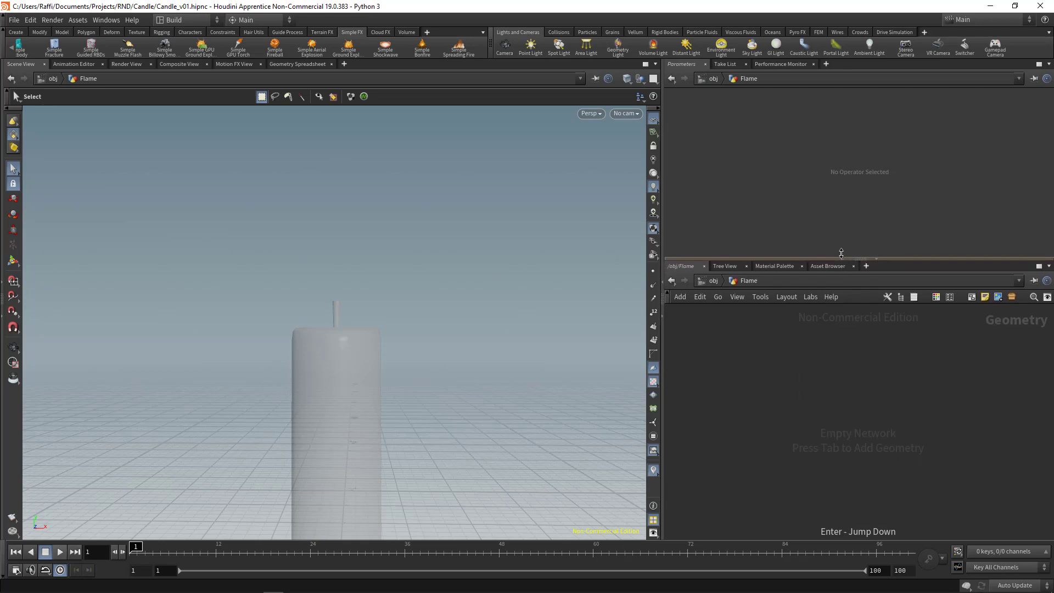
key("Tab")
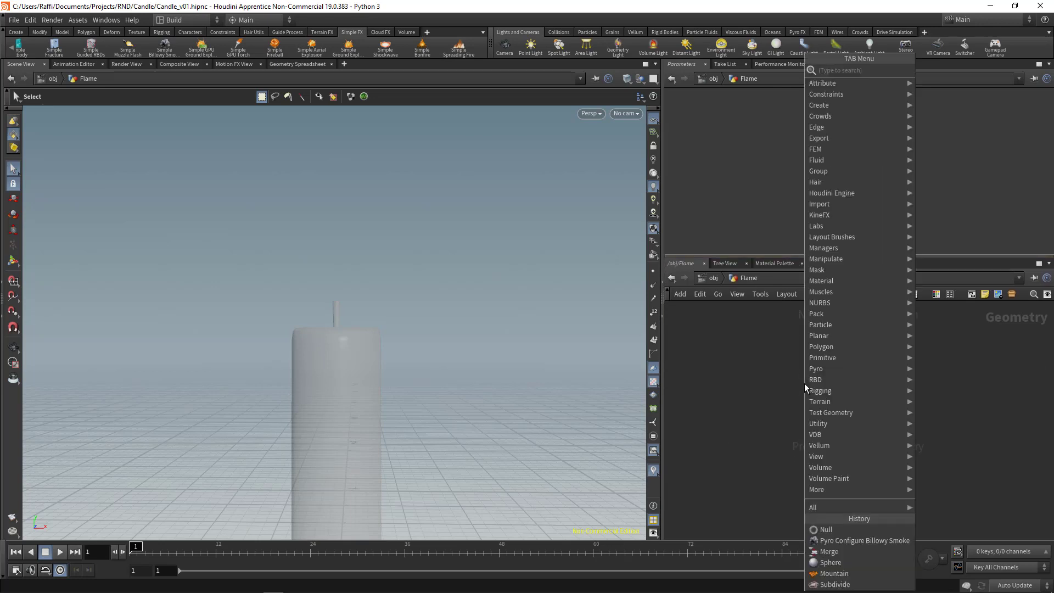
type("pyro con")
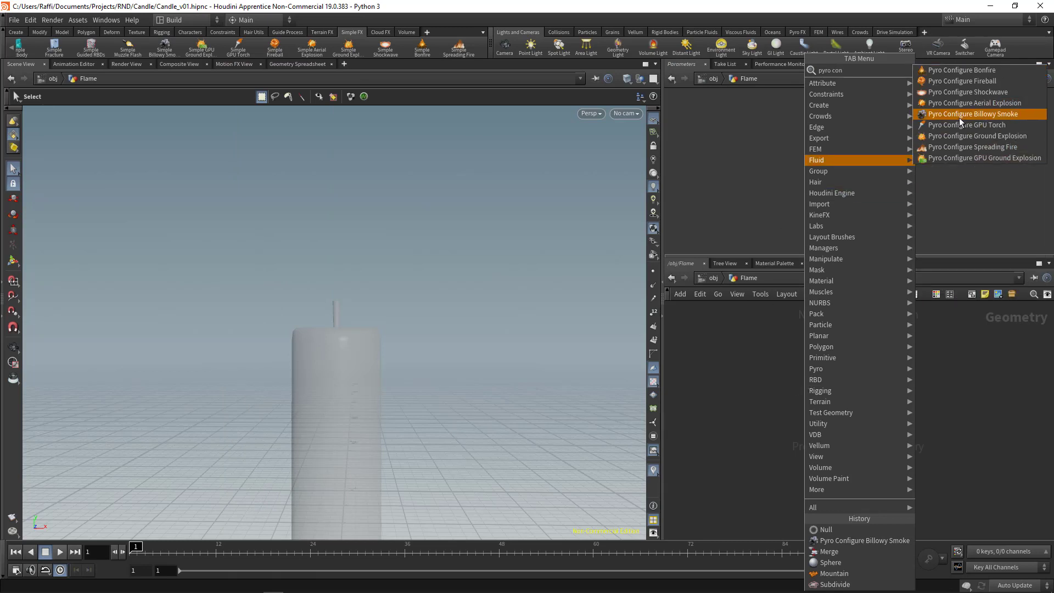
left_click(974, 115)
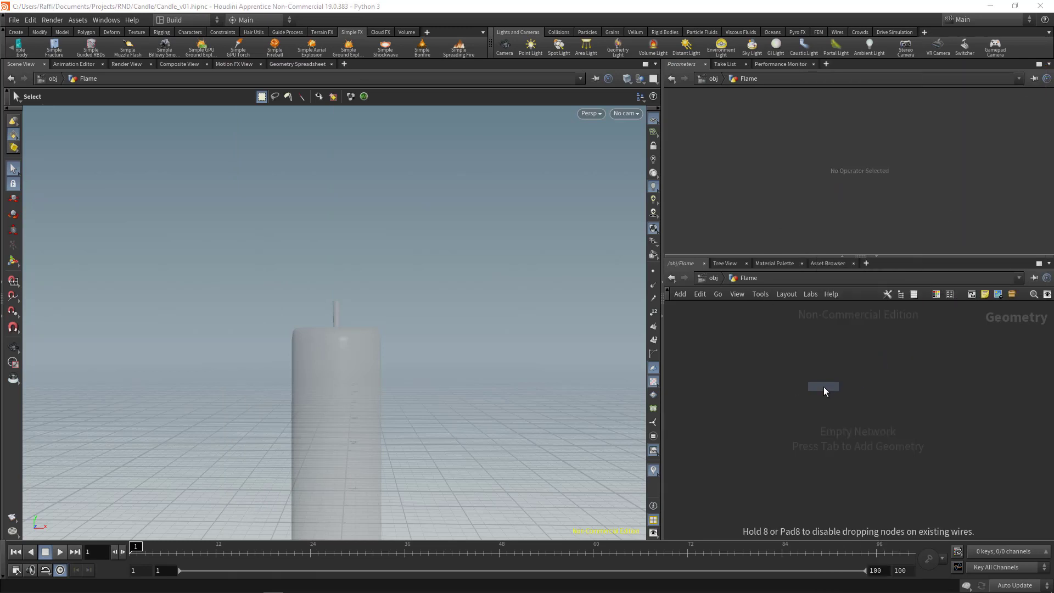
left_click(824, 386)
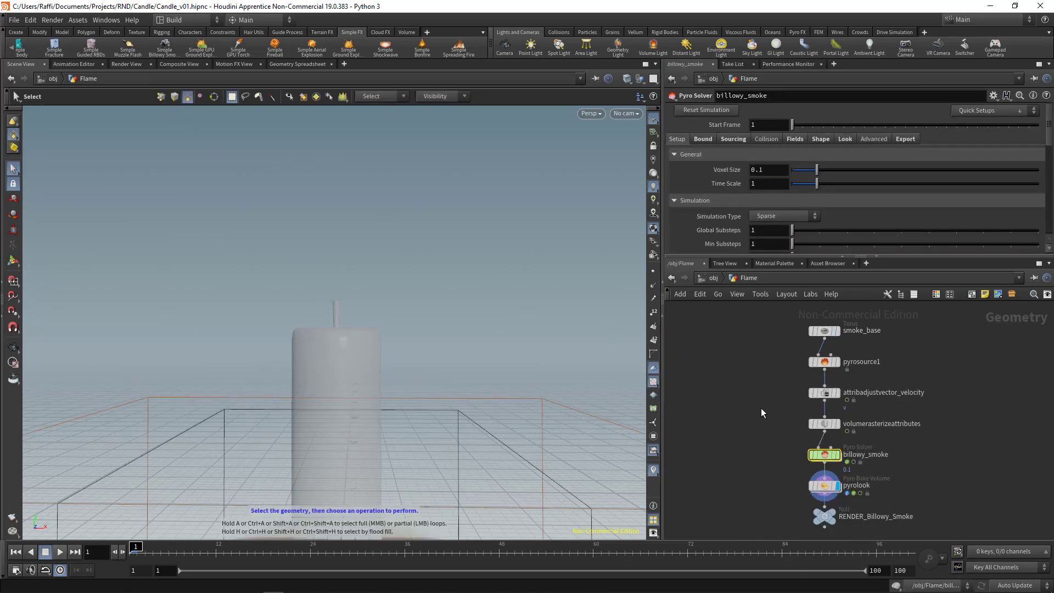
middle_click_drag(761, 407, 743, 371)
middle_click_drag(746, 429, 735, 420)
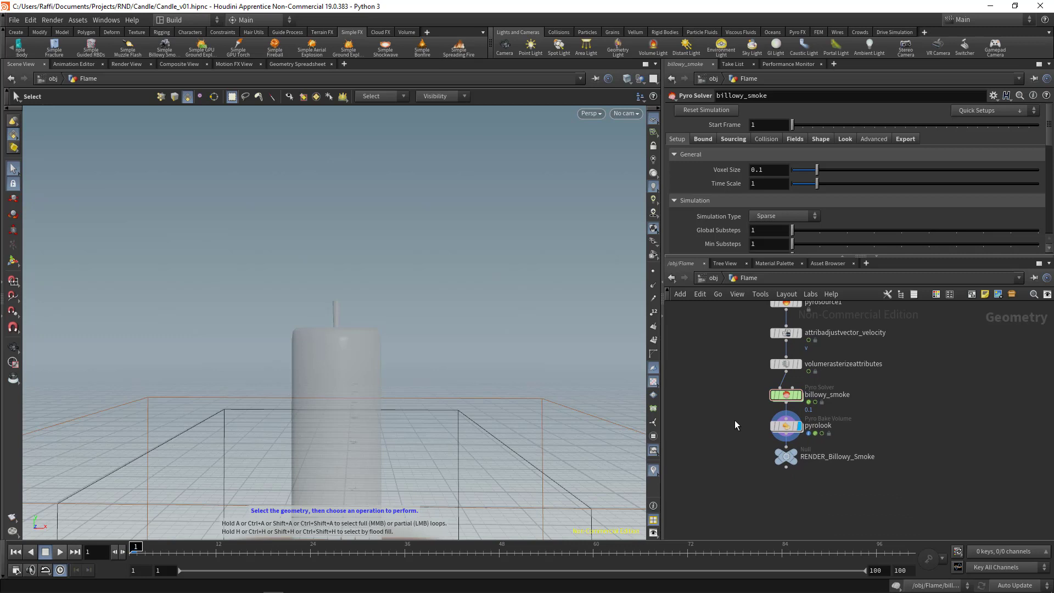
- Delete the pyrolook node and space out the billowy_smoke solver and RENDER_Billowy_Smoke null below the other nodes
left_click(815, 436)
key("Delete")
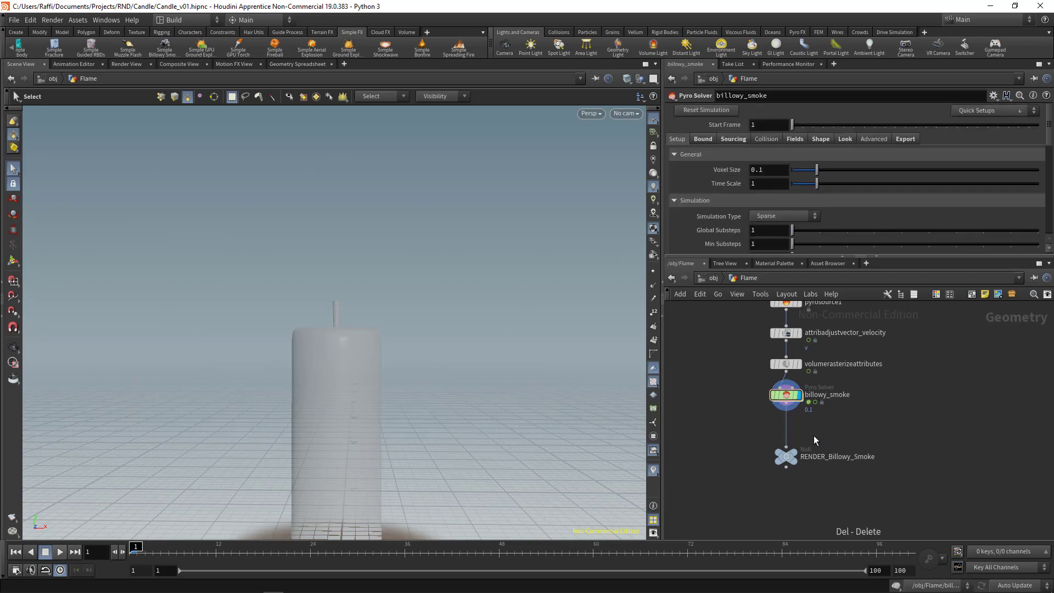
left_click_drag(788, 453, 786, 475)
middle_click_drag(756, 414, 756, 445)
left_click_drag(791, 425, 791, 442)
mouse_move(789, 441)
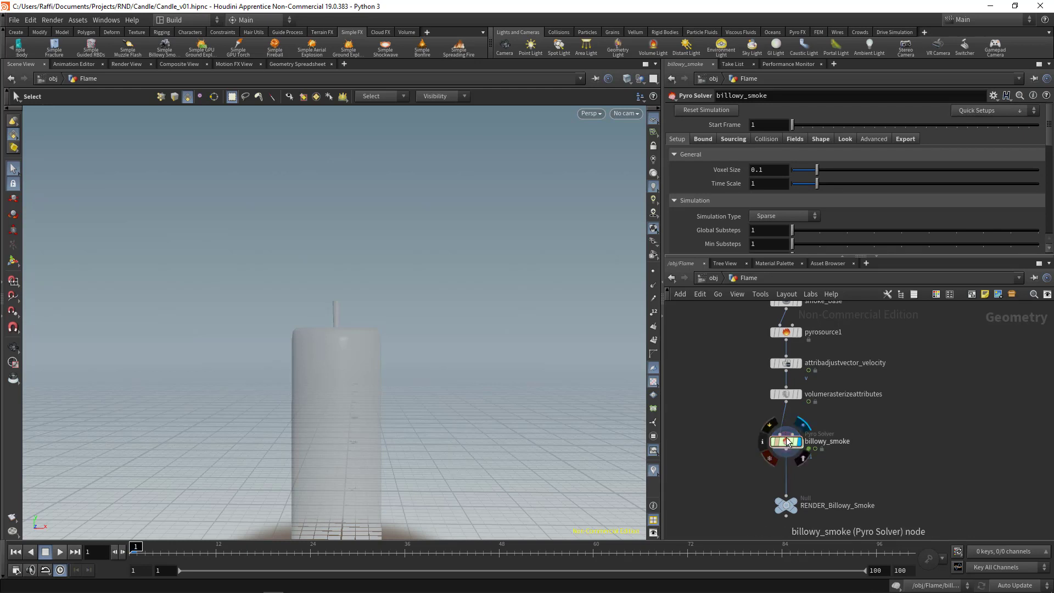
- Add a Sphere node near the start of the smoke network
middle_click_drag(752, 392, 751, 453)
key("Tab")
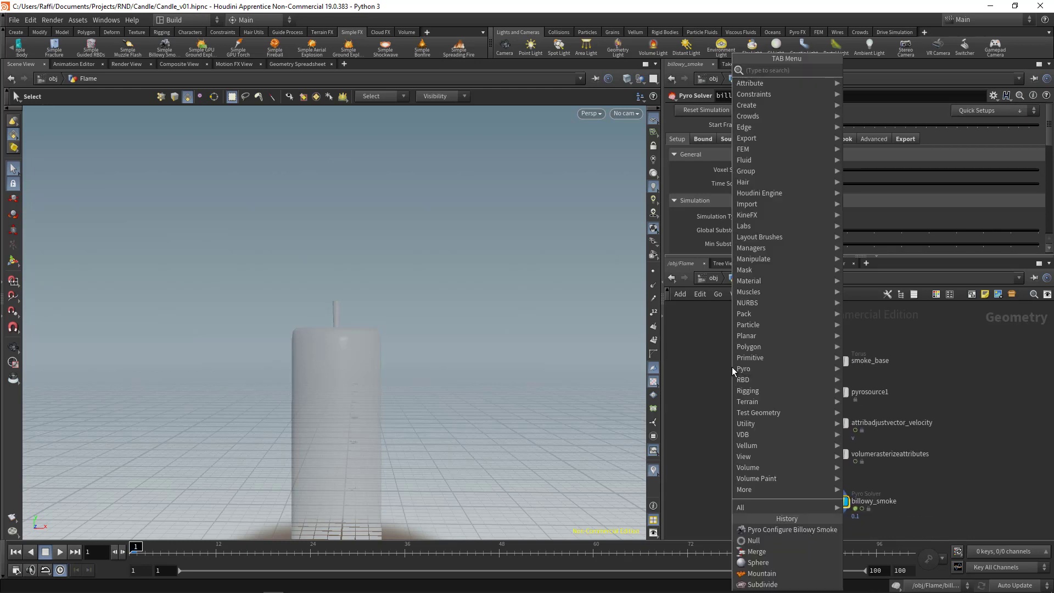
type("sphere")
key("Return")
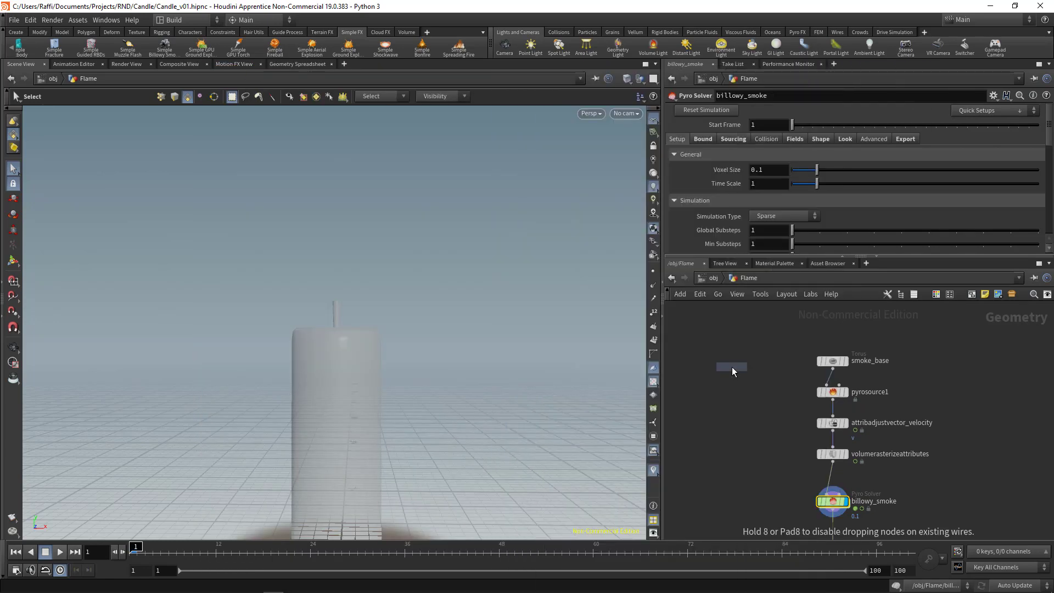
left_click_drag(732, 366, 782, 339)
- Delete the smoke_base torus, wire the sphere into pyrosource1 in its place, and display the sphere
left_click_drag(833, 360, 876, 363)
key("Delete")
left_click_drag(784, 338, 826, 387)
left_click(838, 344)
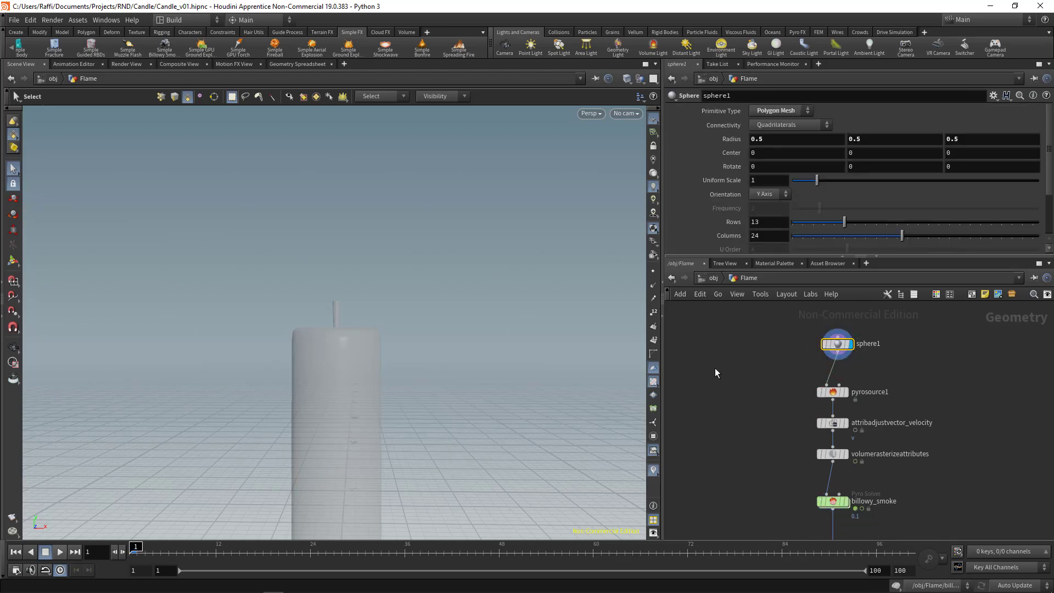
- Raise the sphere along Y to the top of the candle, with its center at about 3.43
left_click_drag(434, 406, 301, 419, "alt")
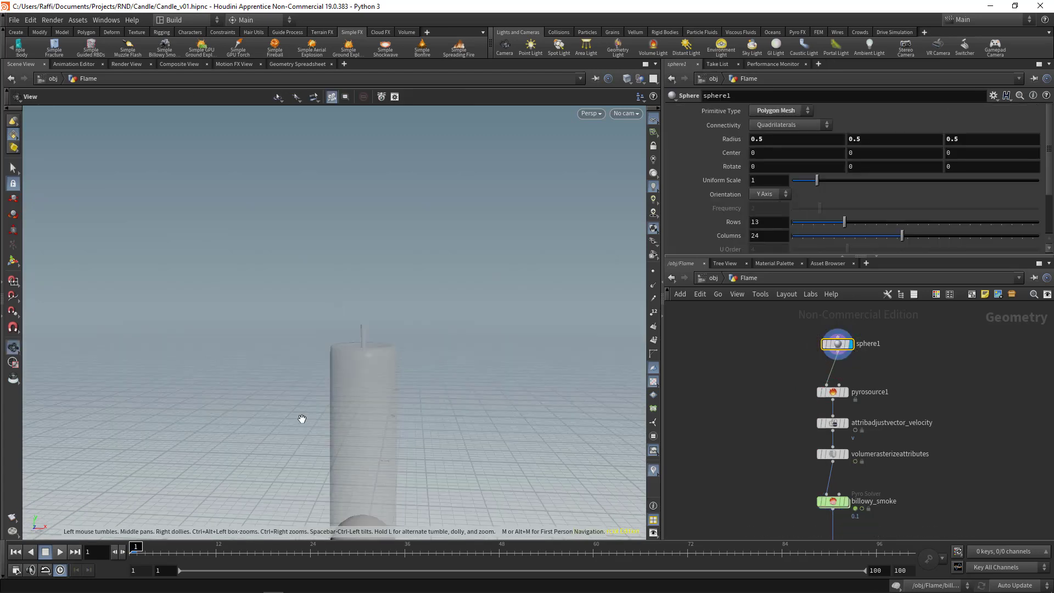
left_click(13, 261)
right_click_drag(444, 389, 373, 384, "alt")
middle_click_drag(373, 384, 374, 341, "alt")
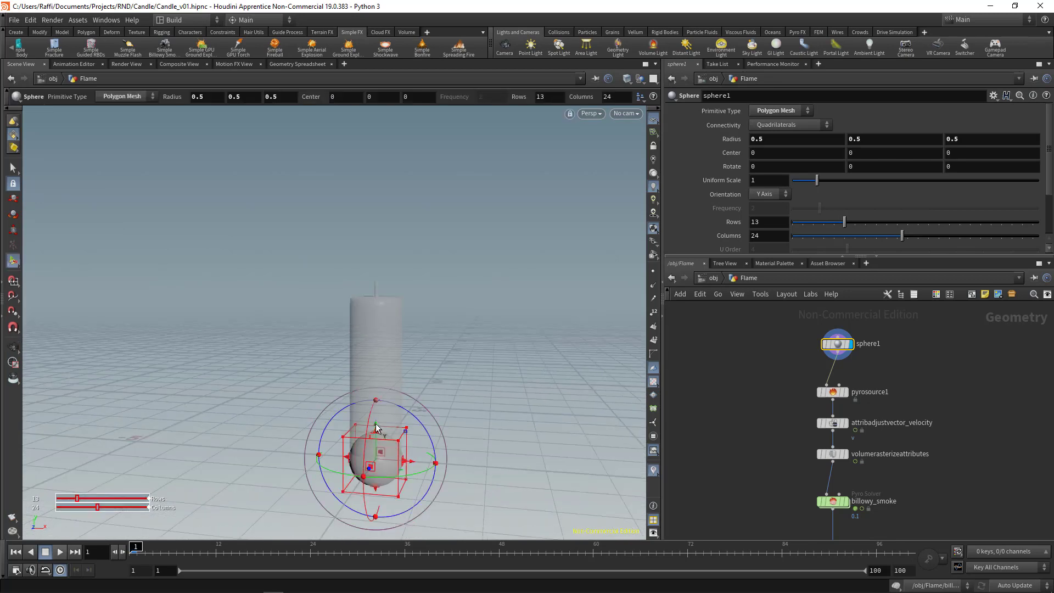
left_click_drag(376, 426, 383, 237)
- Set the sphere's uniform scale to 0.3
middle_click_drag(414, 293, 438, 313, "alt")
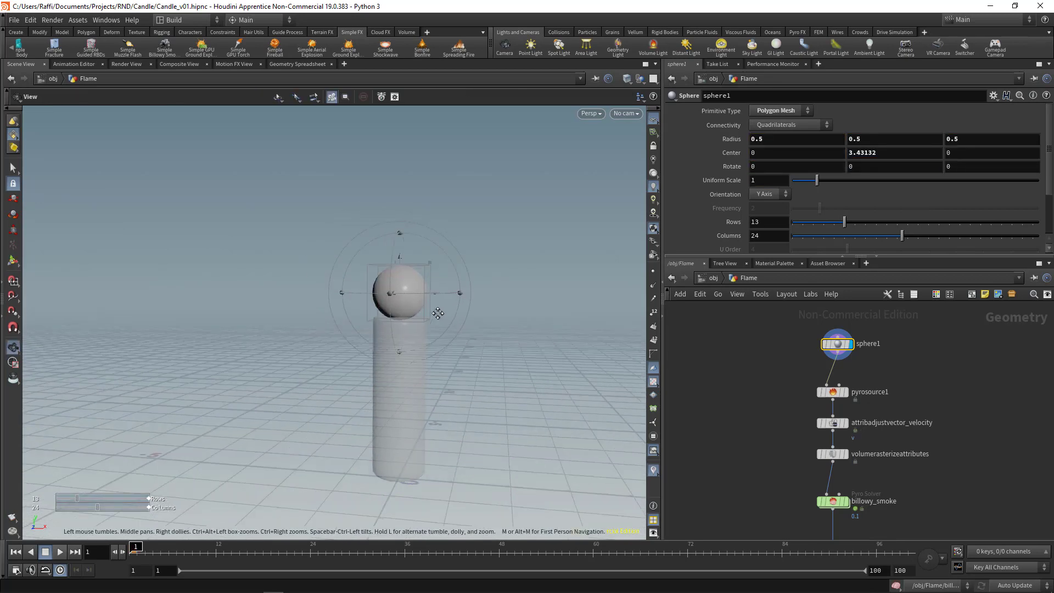
right_click_drag(465, 285, 694, 296, "alt")
key("Return")
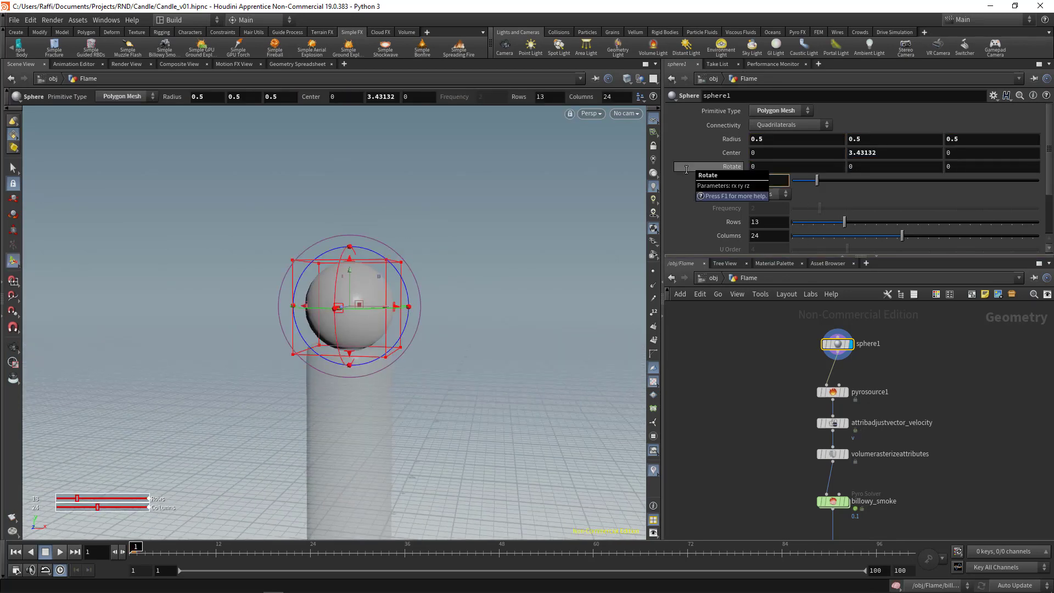
- Lower the sphere onto the tip of the wick, with its center Y at about 3.31
middle_click_drag(524, 314, 537, 316, "alt")
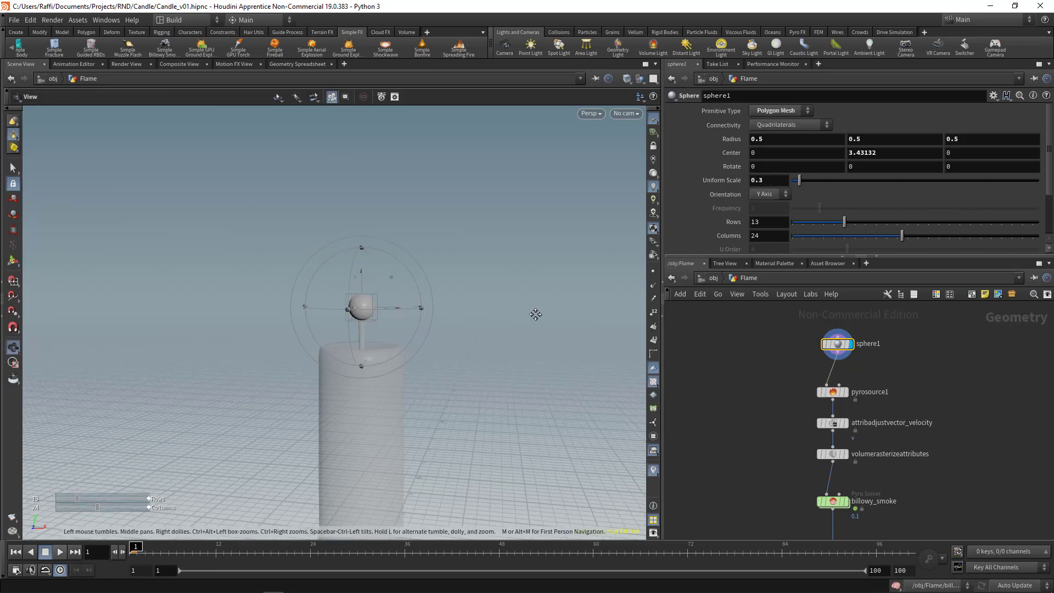
right_click_drag(536, 315, 545, 344, "alt")
left_click_drag(545, 343, 518, 339, "alt")
mouse_move(376, 266)
left_mouse_down()
mouse_move(375, 315)
mouse_move(372, 280)
left_mouse_up()
mouse_move(460, 410)
left_mouse_down("alt")
mouse_move(431, 409)
mouse_move(452, 414)
left_mouse_up("alt")
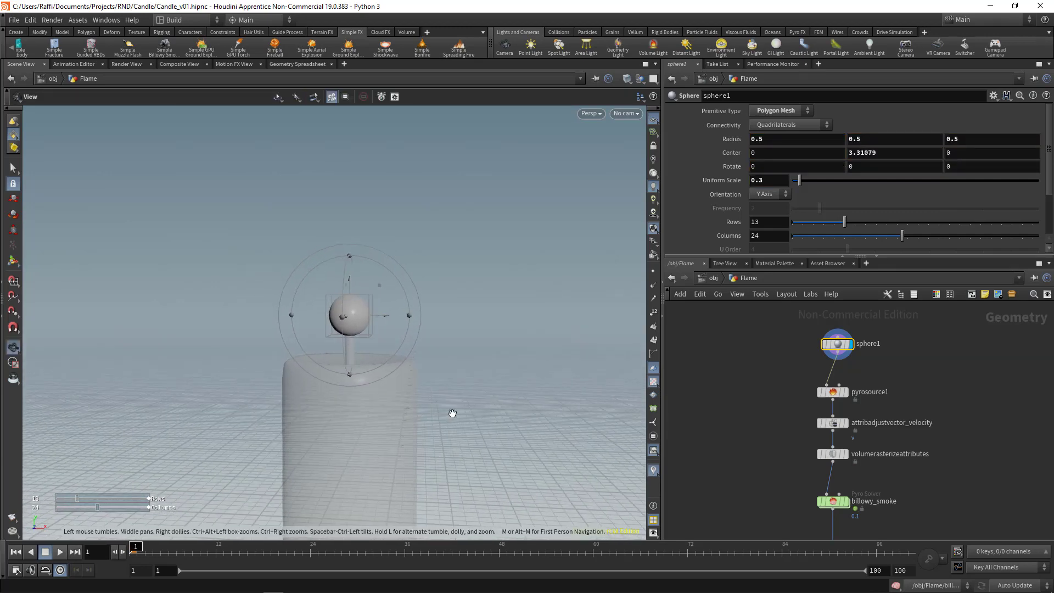
- Display the RENDER_Billowy_Smoke null and play the timeline to preview the smoke simulation, then stop playback
scroll(802, 476, "up", 1)
middle_click_drag(771, 527, 739, 395)
left_click(806, 448)
left_click(814, 449)
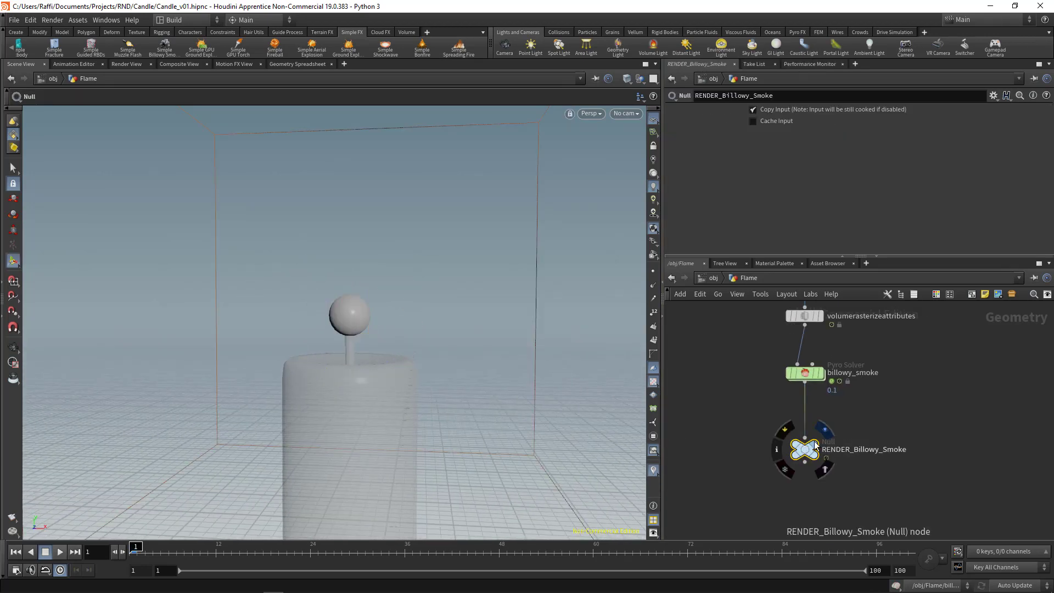
left_click(61, 552)
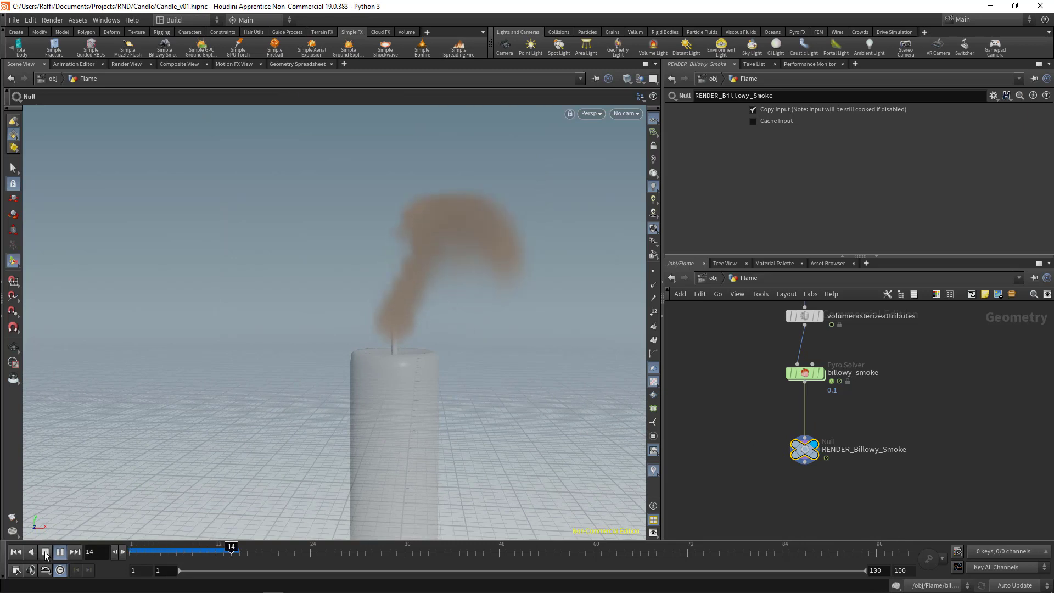
key("Up")
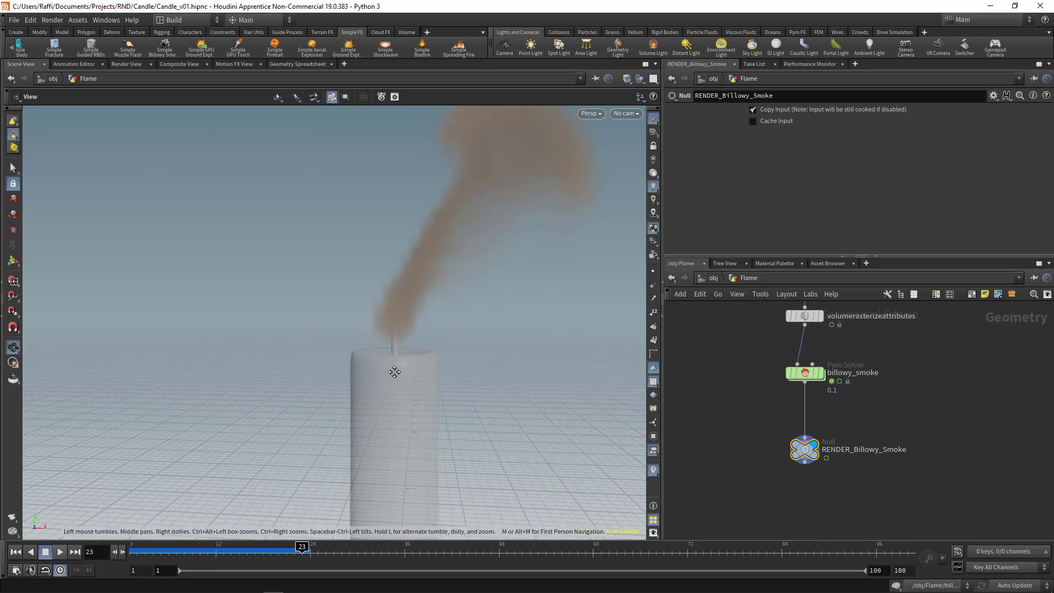
- Select and display pyrosource1, and add a third entry to its source attributes
middle_click_drag(395, 370, 353, 404, "alt")
middle_click_drag(776, 386, 761, 531)
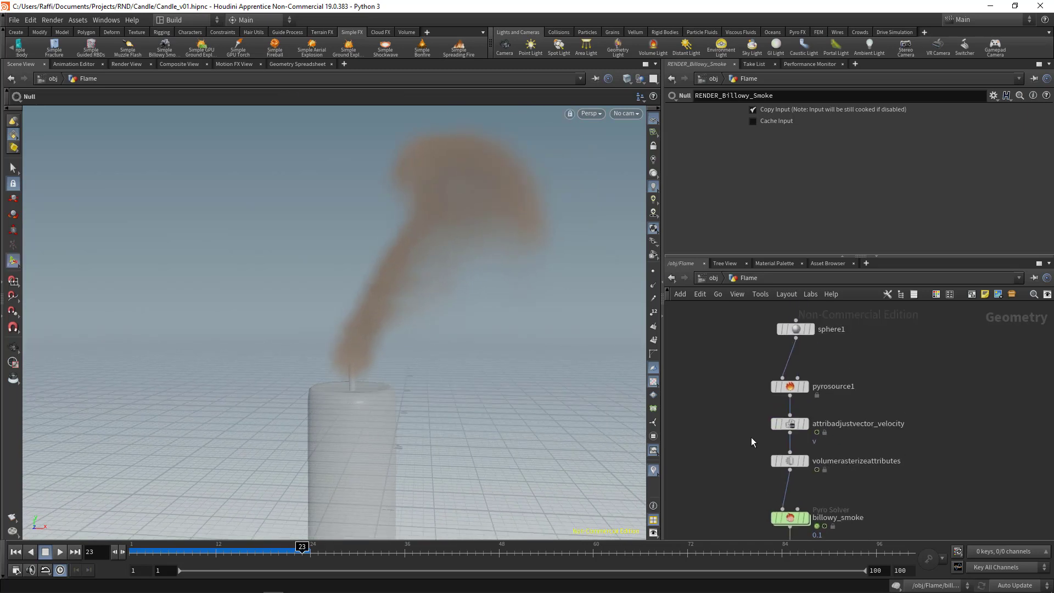
left_click(791, 386)
left_click(805, 387)
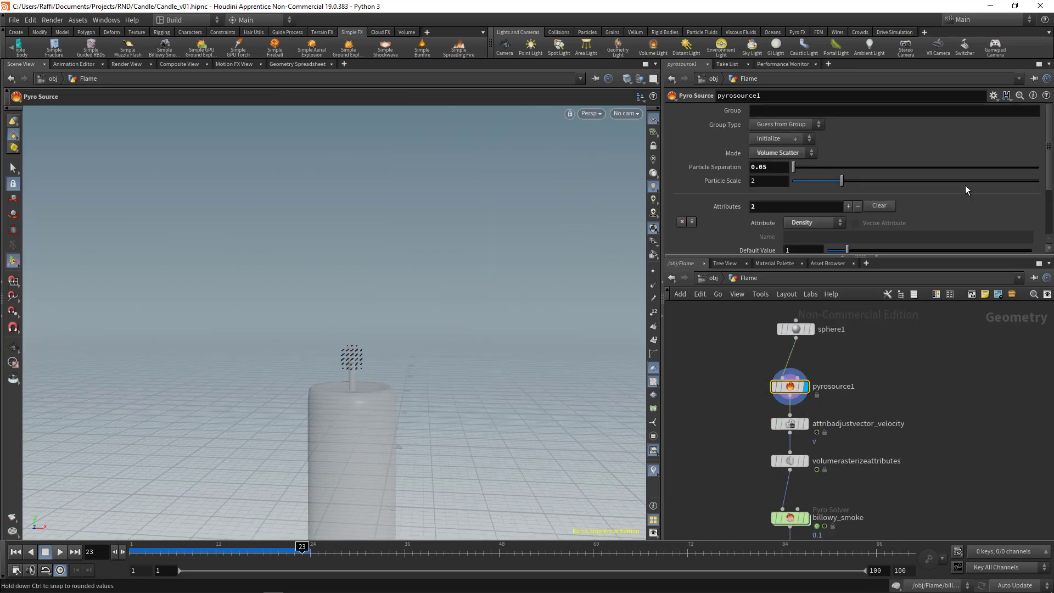
left_click_drag(1049, 143, 1049, 187)
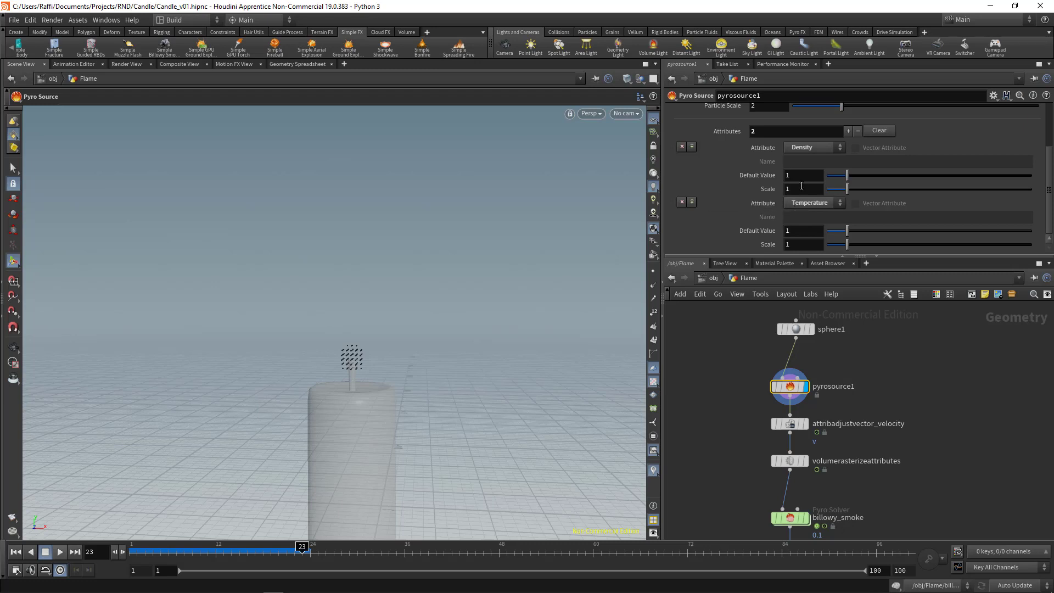
left_click(848, 131)
scroll(849, 132, "down", 2)
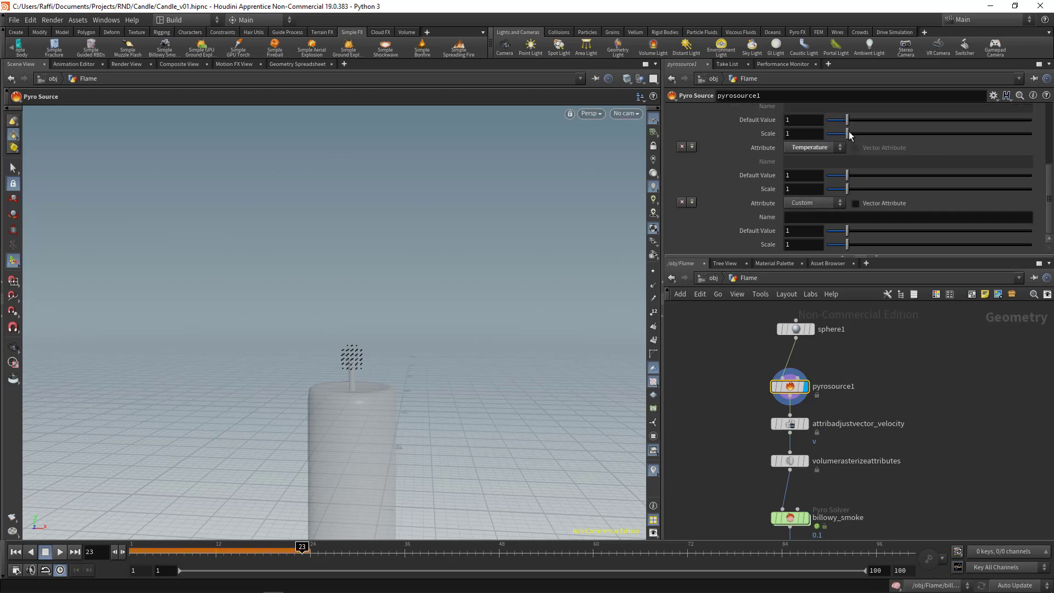
- Set the third source attribute of pyrosource1 to Burn
left_click(807, 203)
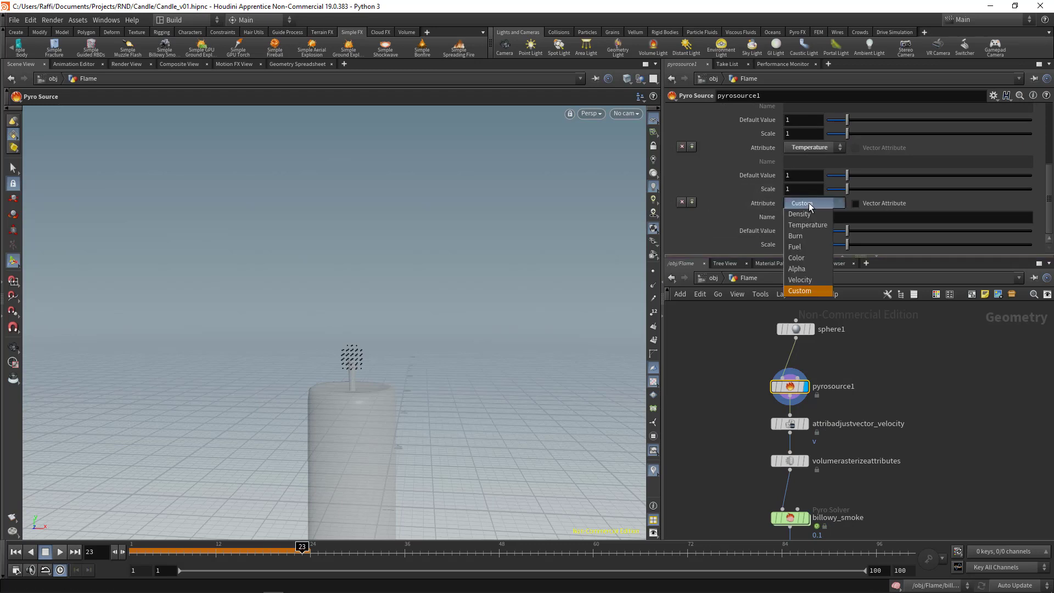
left_click(807, 236)
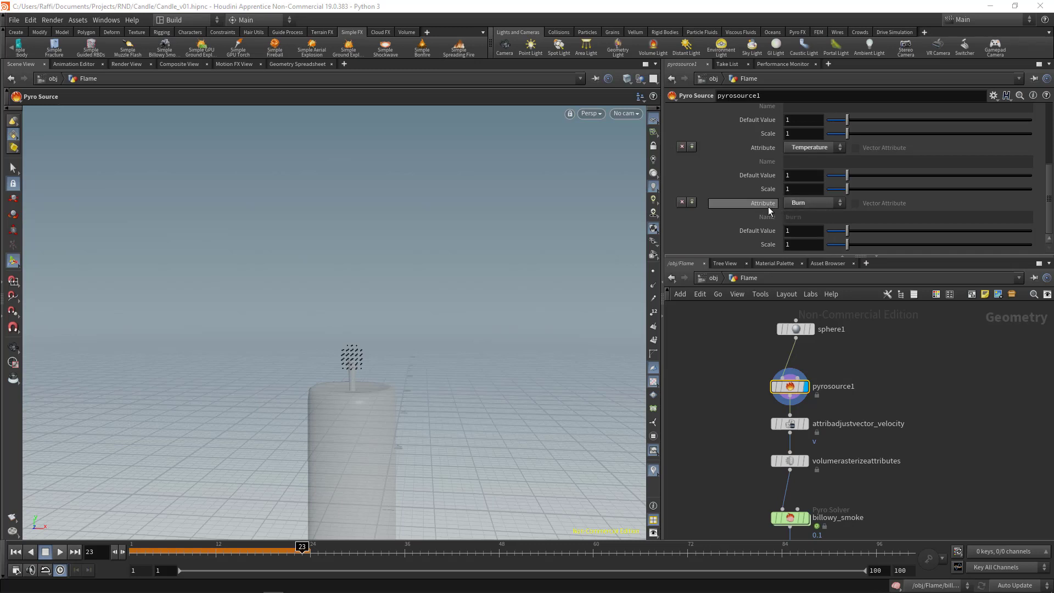
scroll(769, 207, "up", 5)
scroll(764, 206, "down", 5)
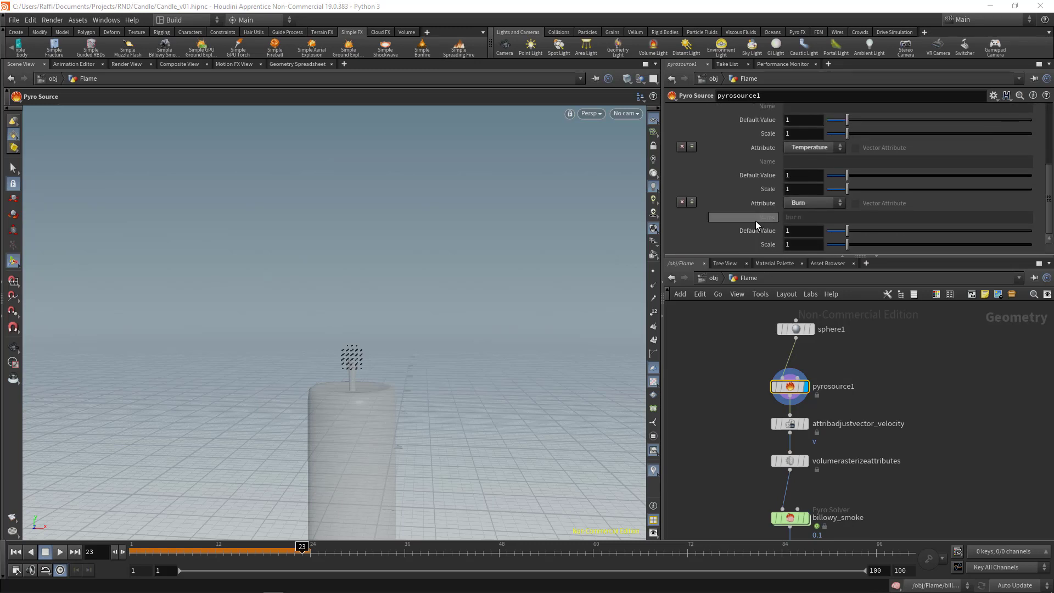
- Remove the third source attribute from pyrosource1 and initialize the node with the Source Burn preset
left_click(681, 204)
scroll(728, 211, "up", 4)
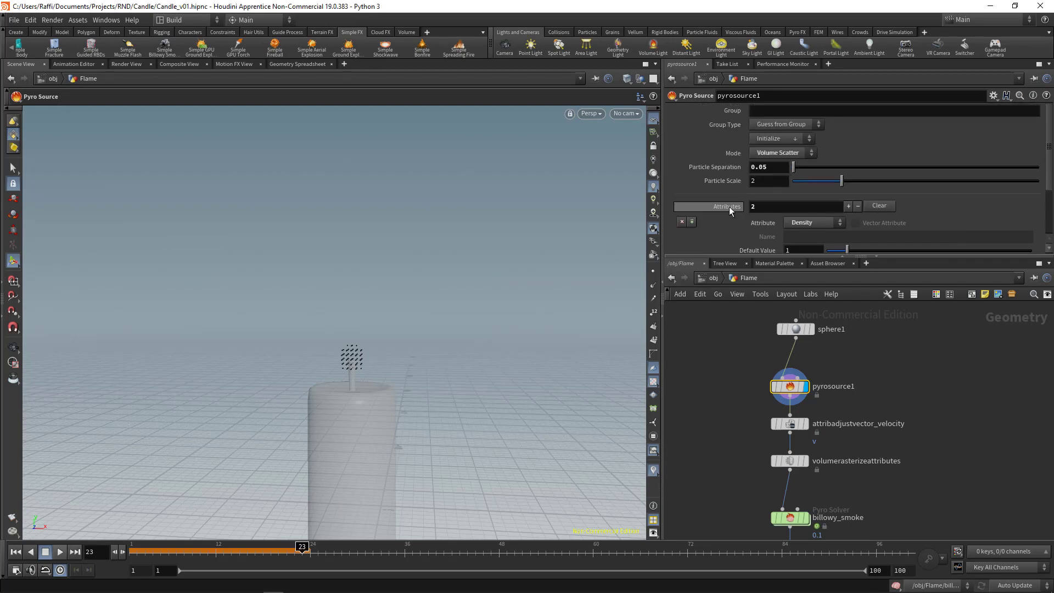
left_click(773, 139)
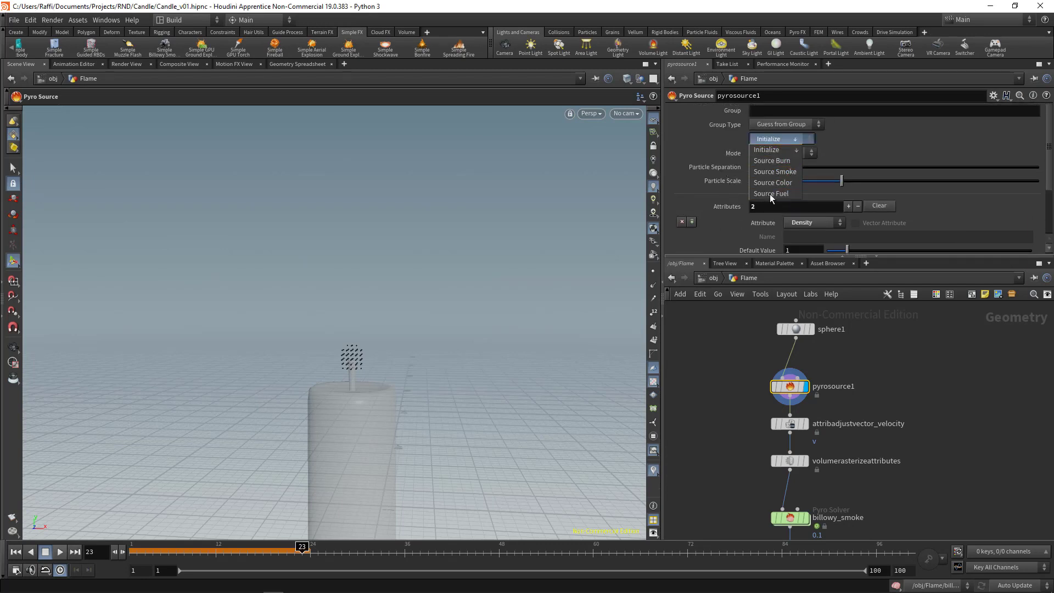
left_click(777, 161)
scroll(721, 205, "down", 5)
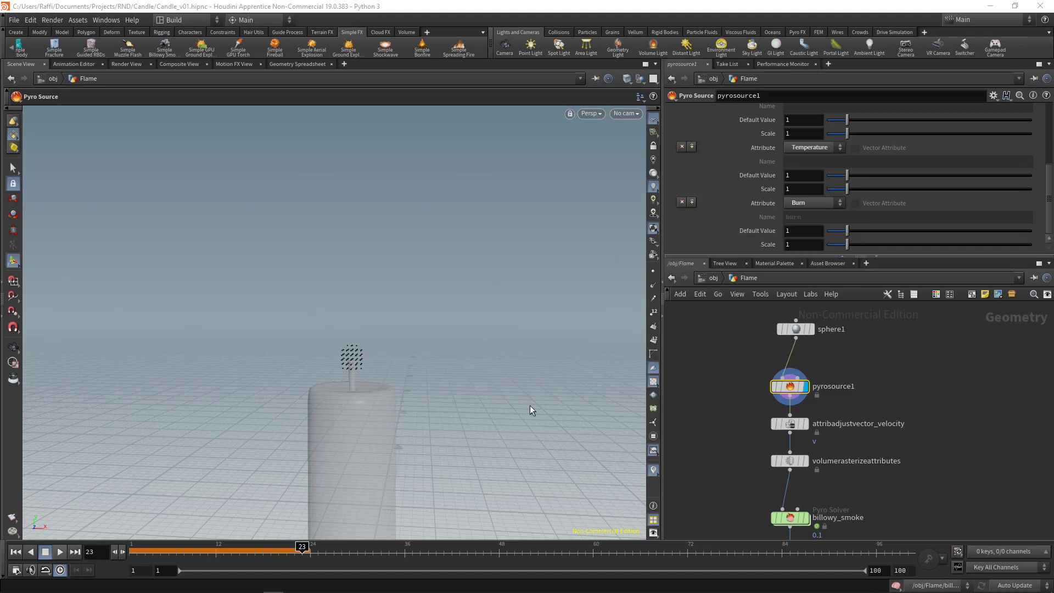
- Go up to the object level, select Candle_Geo and examine the candle and its source points from several angles
right_click_drag(528, 406, 412, 400, "alt")
middle_click_drag(412, 401, 402, 348, "alt")
left_click_drag(402, 348, 380, 423)
key("Return")
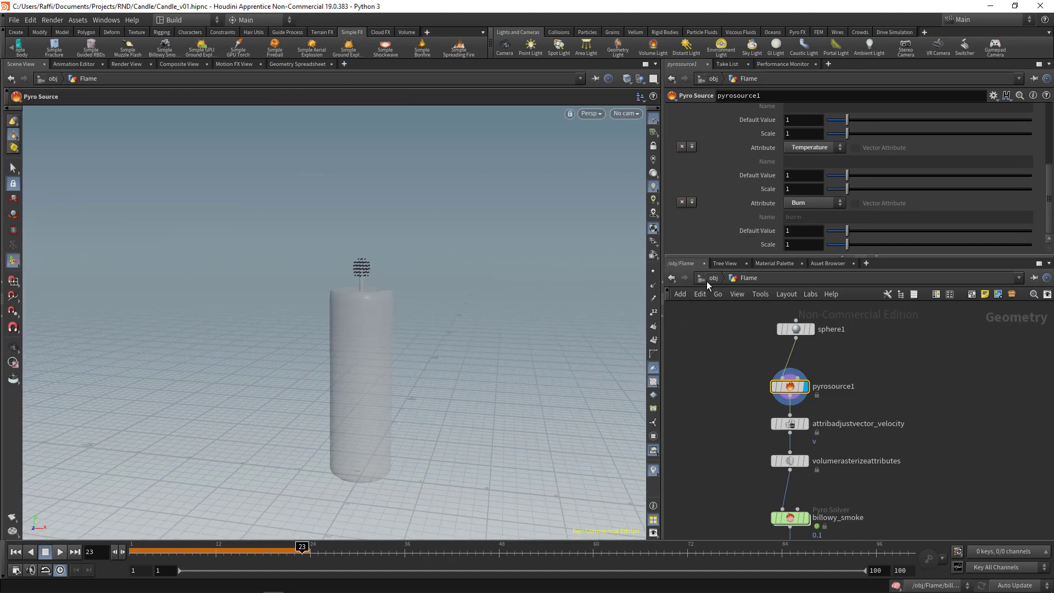
left_click(707, 279)
left_click(873, 403)
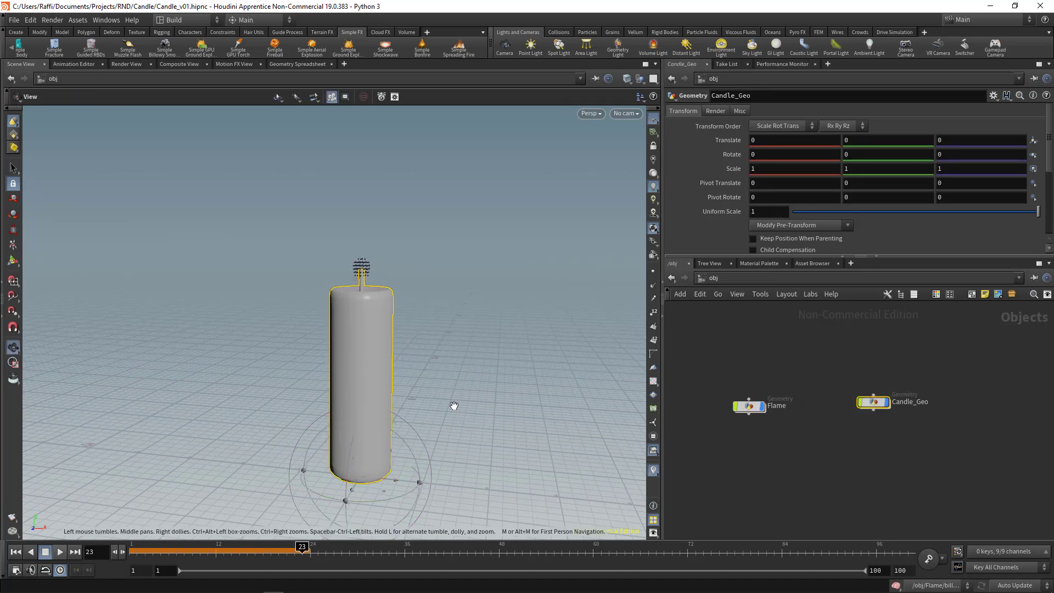
left_click_drag(454, 406, 435, 431, "alt")
right_click_drag(435, 431, 428, 383, "alt")
left_click_drag(427, 383, 364, 236, "alt")
right_click_drag(364, 236, 382, 366, "alt")
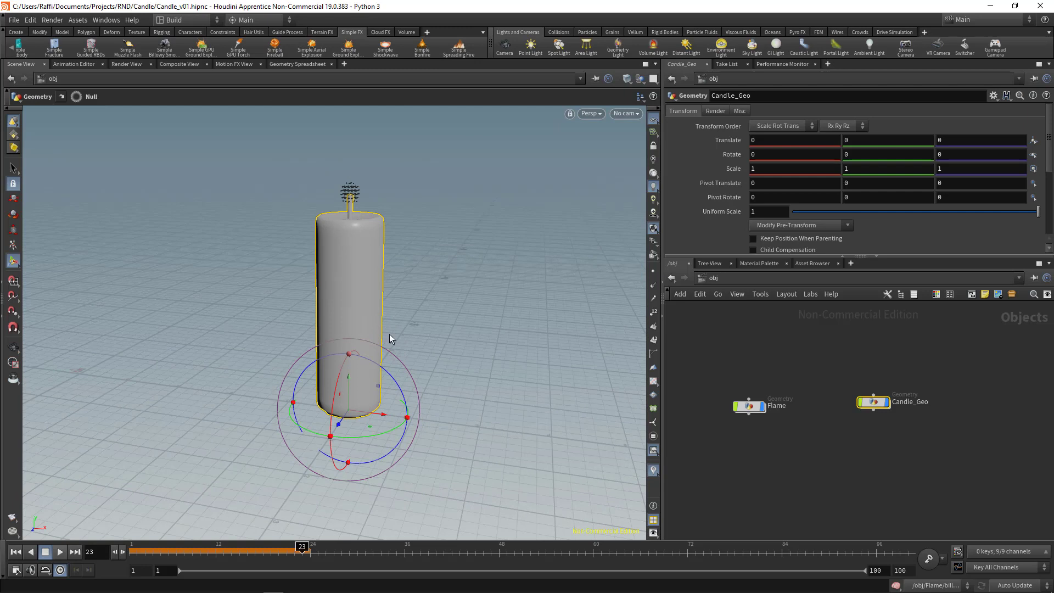
scroll(390, 334, "up", 1)
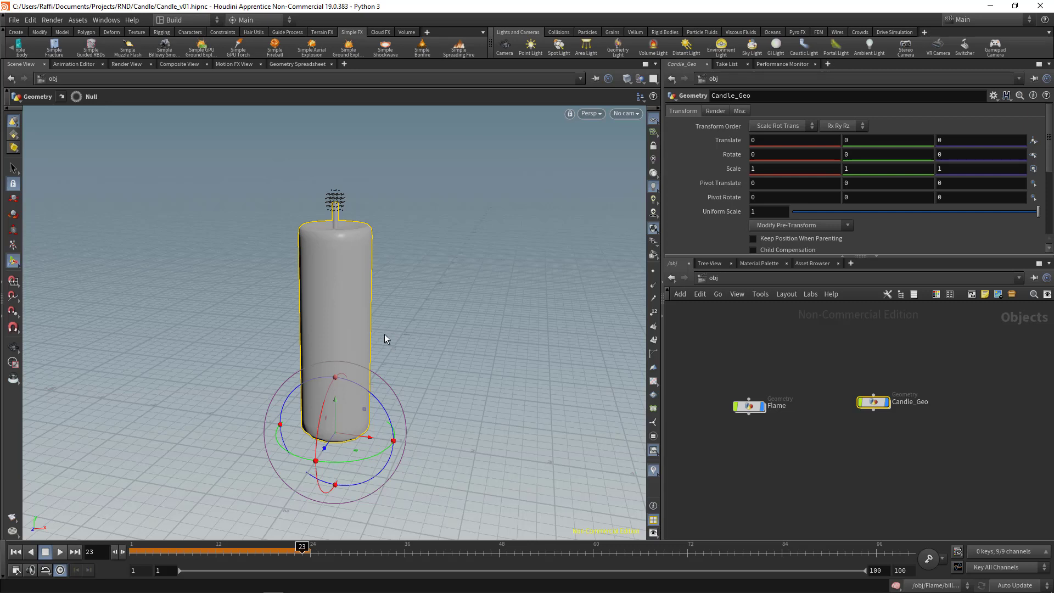
left_click_drag(357, 327, 341, 332, "alt")
right_click_drag(341, 332, 357, 314, "alt")
left_click_drag(386, 314, 344, 336)
middle_click_drag(790, 443, 790, 437)
- Go back inside the Flame network, then select and display the billowy_smoke pyro solver
left_click(748, 403)
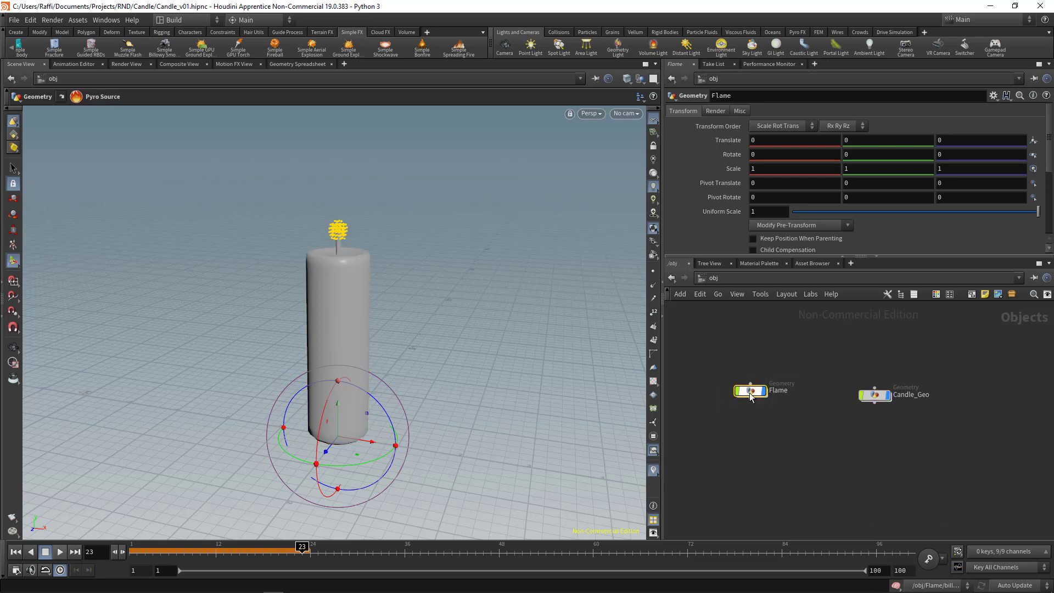
double_click(750, 393)
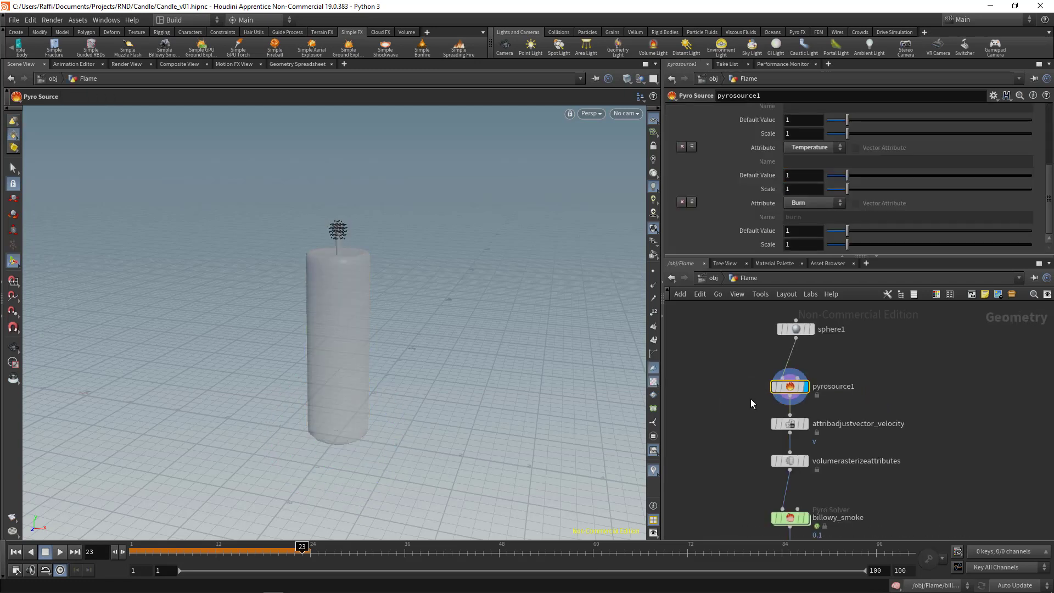
middle_click_drag(743, 439, 726, 334)
left_click(783, 413)
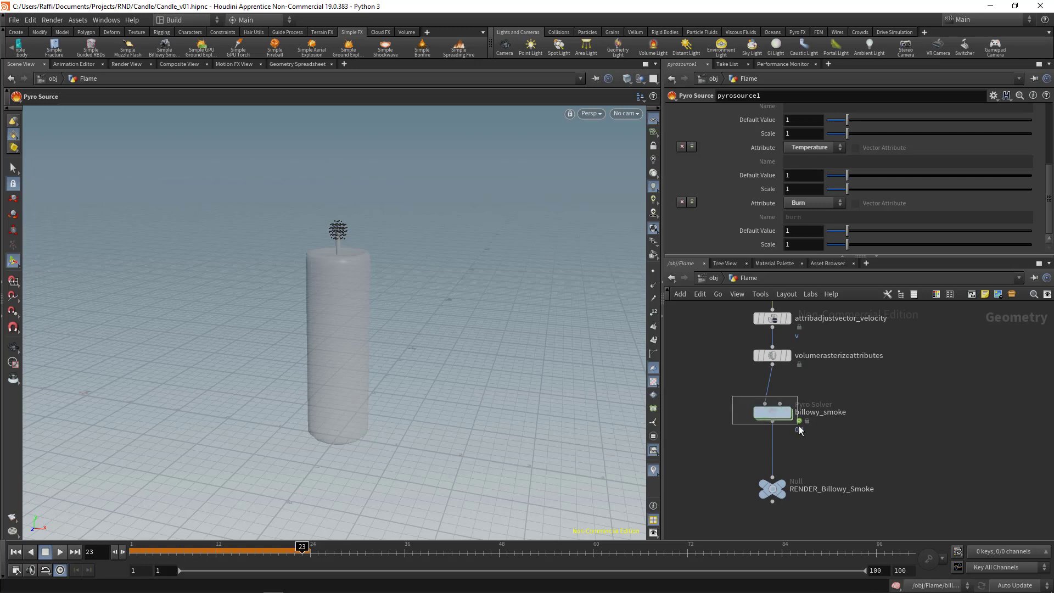
left_click(790, 415)
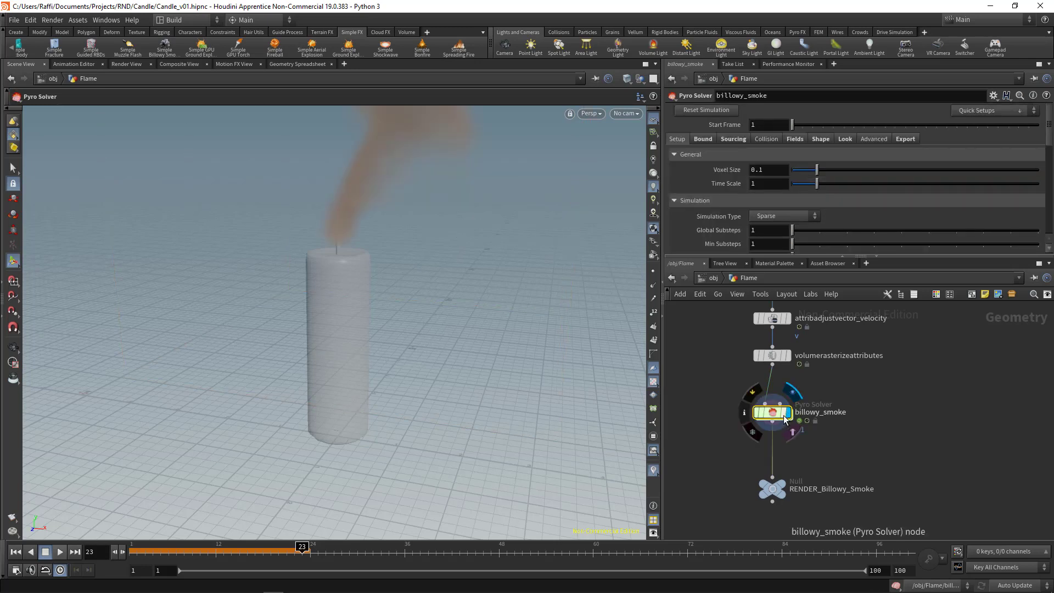
- Apply the Initialize Fire quick setup to billowy_smoke and review its source volumes down to the burn-to-flame entry
left_click_drag(754, 256, 754, 312)
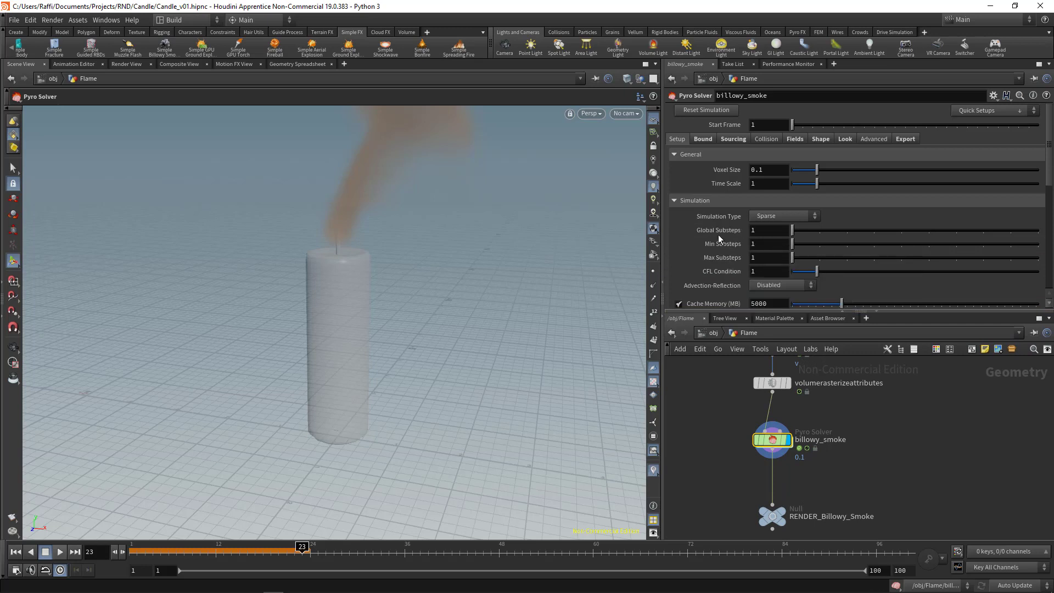
left_click(979, 111)
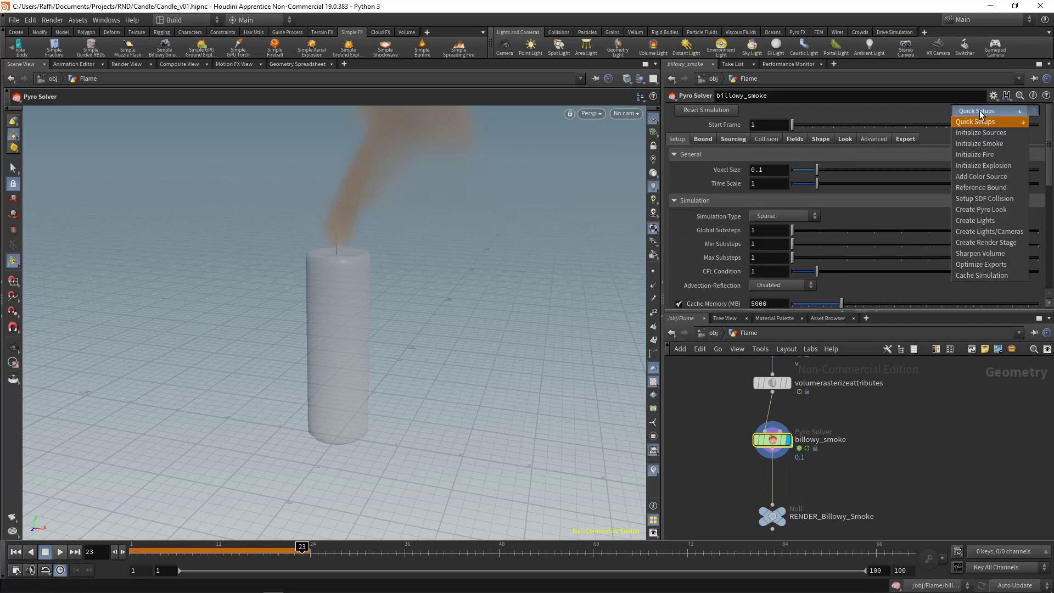
left_click(983, 154)
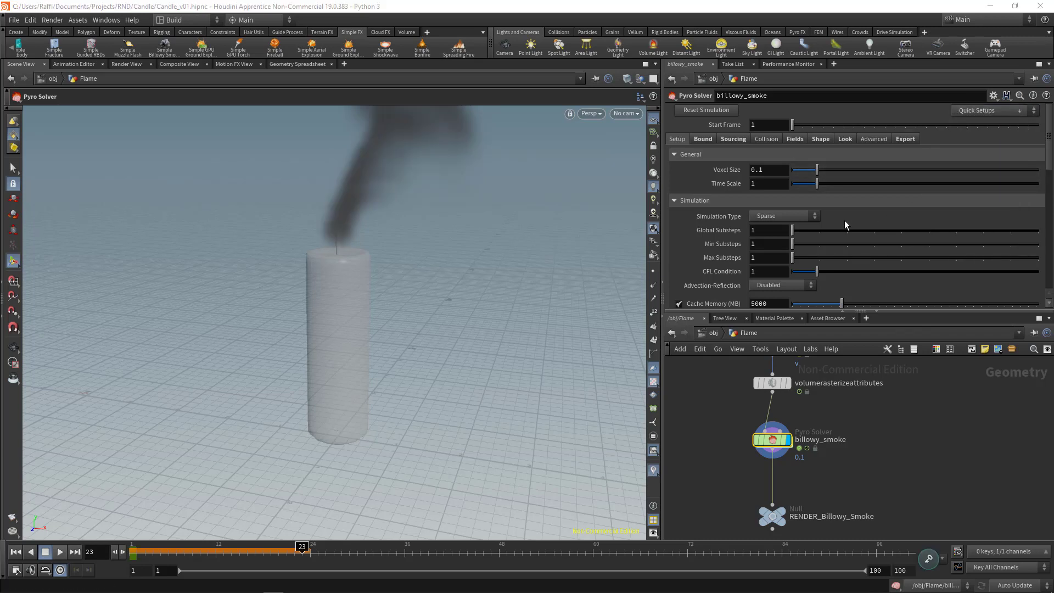
left_click(733, 140)
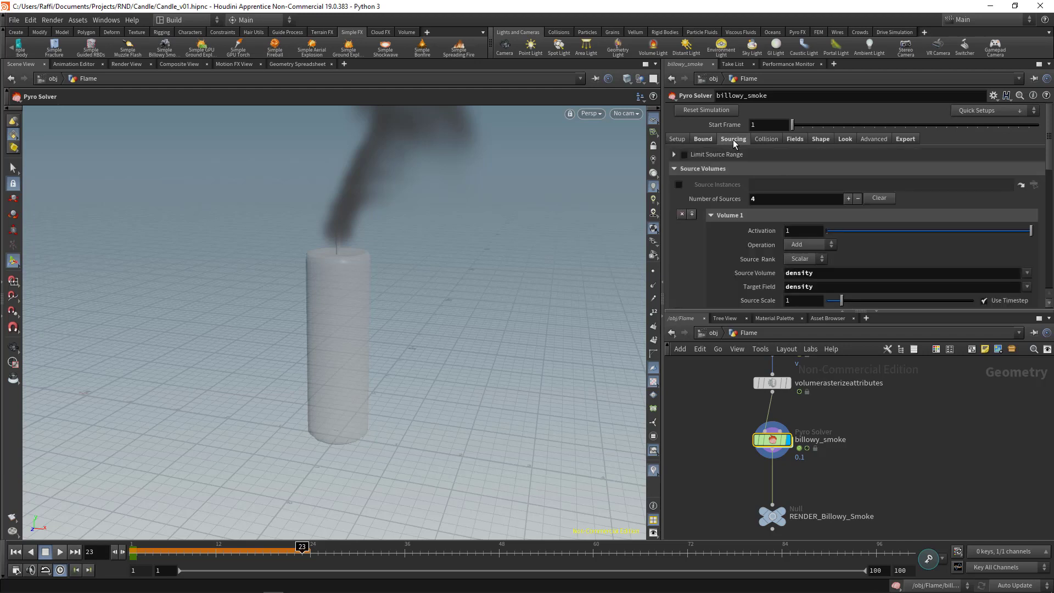
scroll(732, 269, "down", 3)
scroll(733, 269, "down", 6)
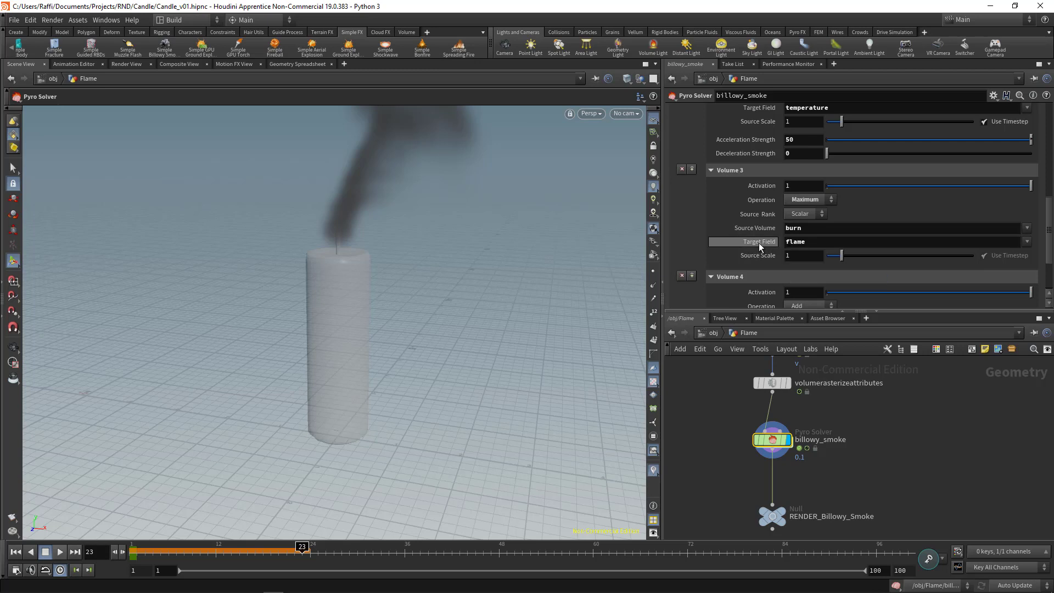
- Play the simulation from frame 1 to preview the fire setup, then stop playback
left_click(133, 551)
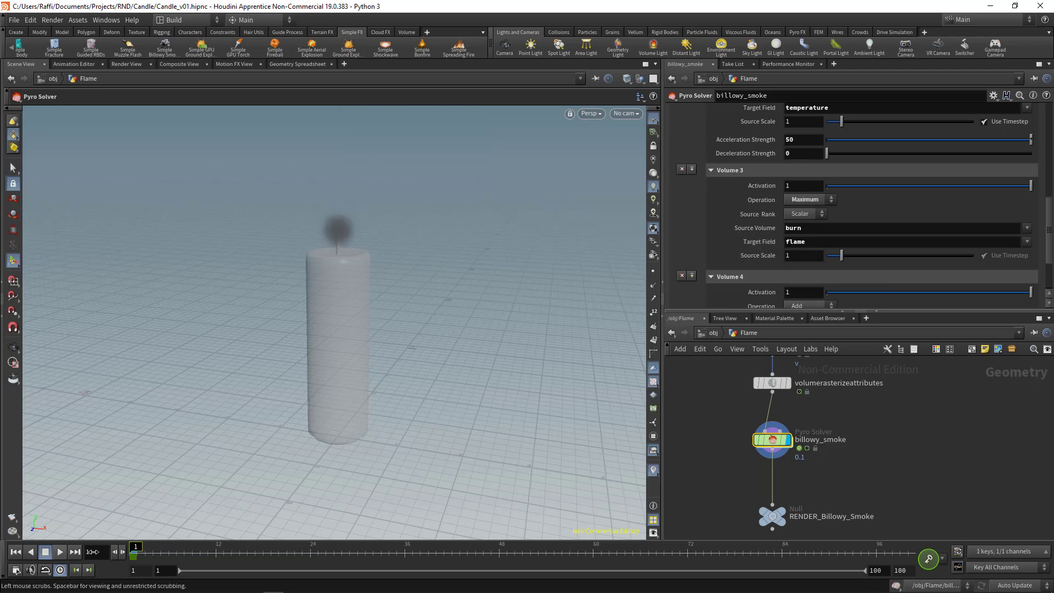
left_click(60, 552)
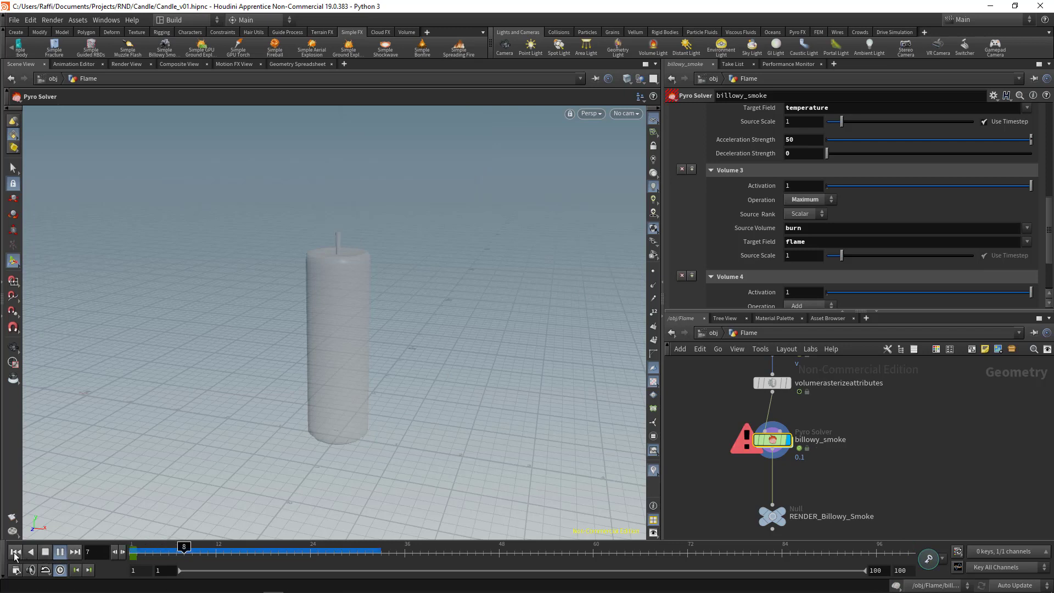
left_click(59, 551)
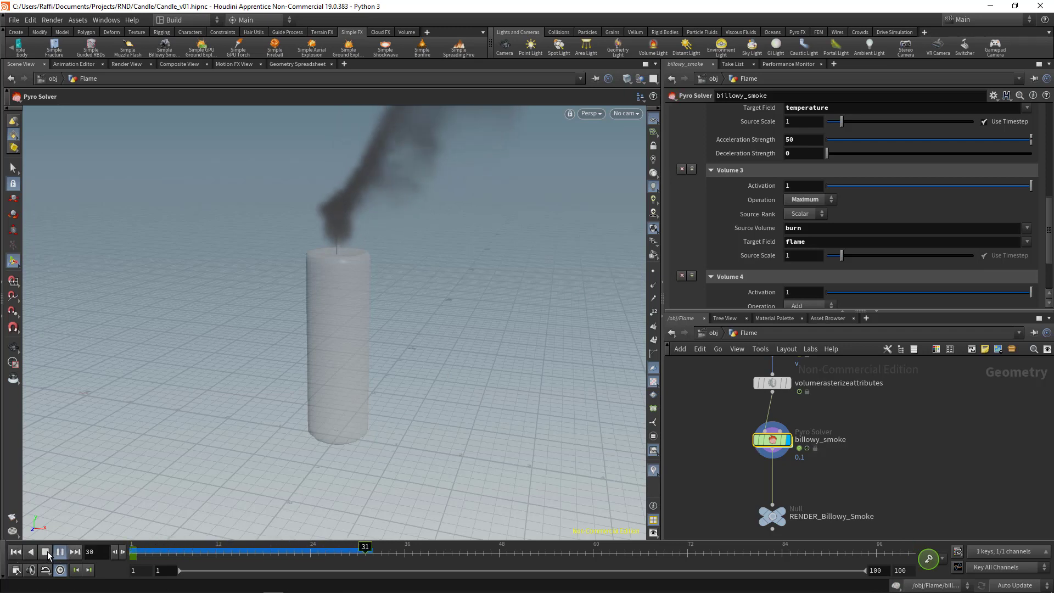
left_click(47, 552)
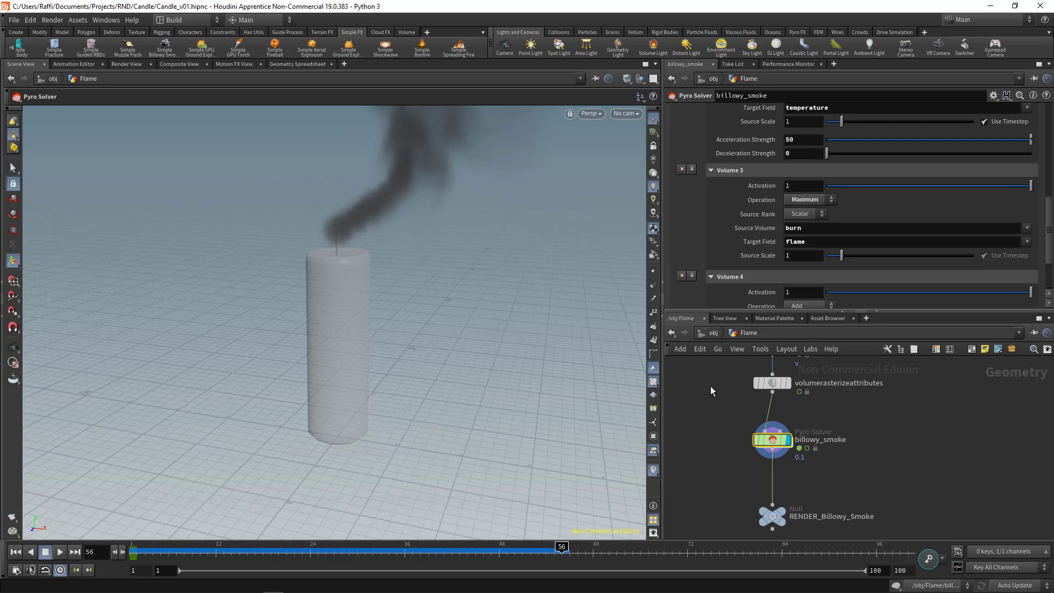
- Select the volumerasterizeattributes node and display its output
middle_click_drag(711, 387, 707, 457)
left_click_drag(798, 472, 772, 459)
mouse_move(787, 463)
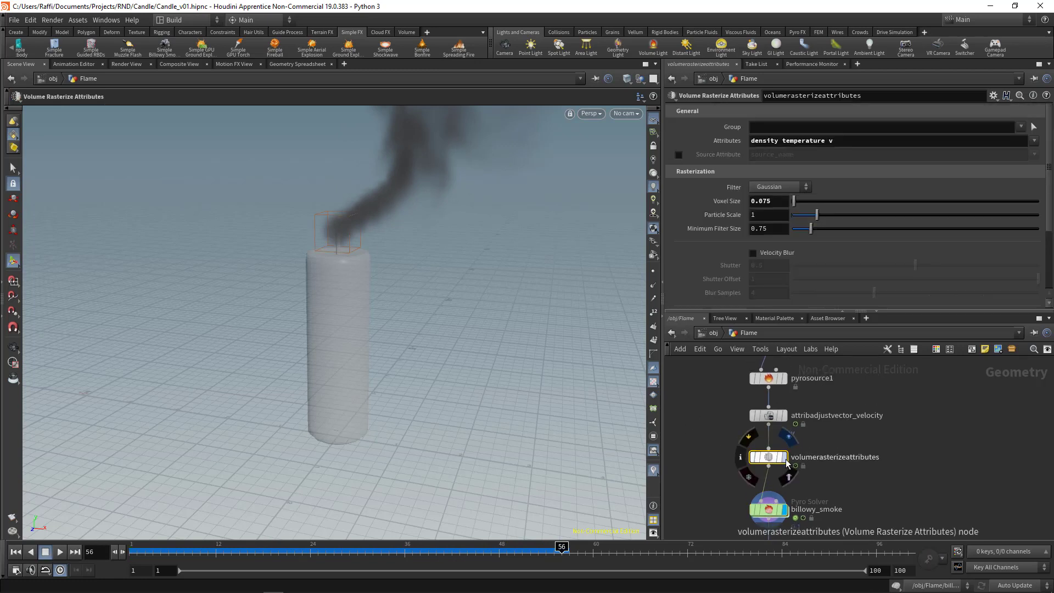
left_click(786, 459)
left_click_drag(722, 450, 785, 468)
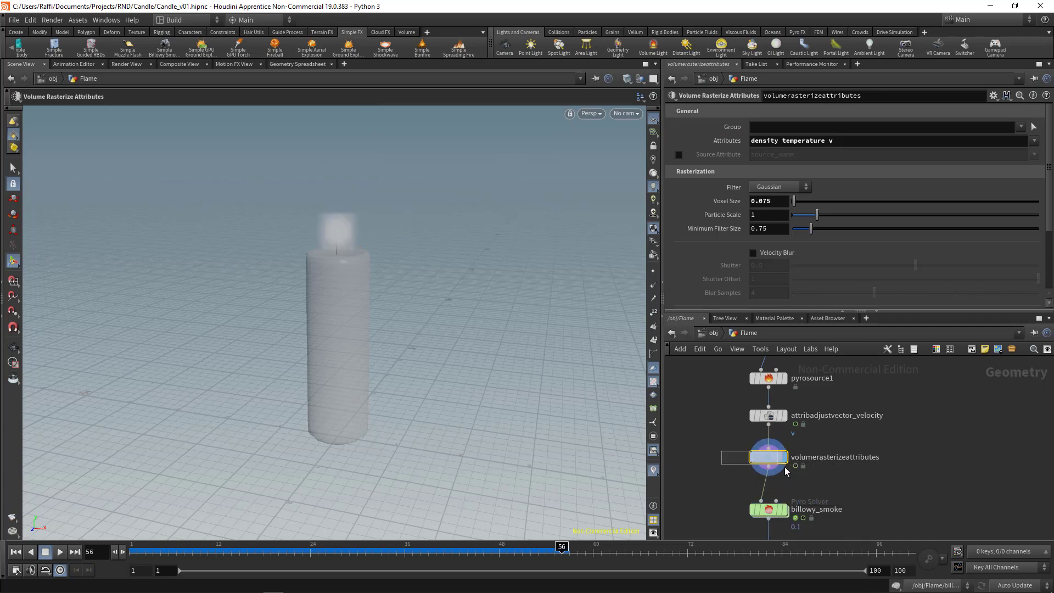
- Check the source attributes of pyrosource1, then add burn to the rasterized attributes of volumerasterizeattributes
left_click(784, 379)
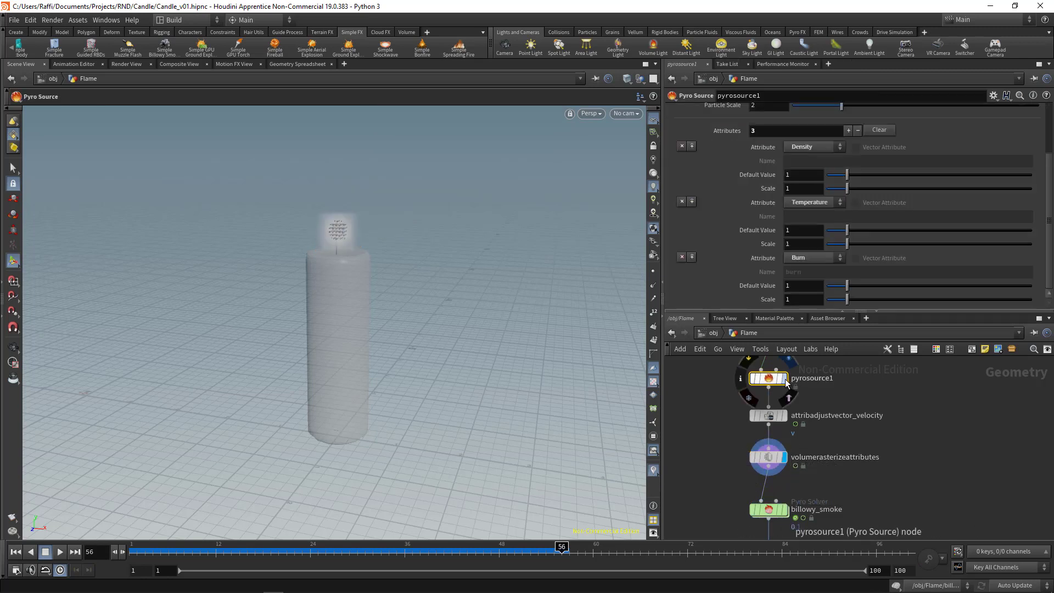
left_click(775, 460)
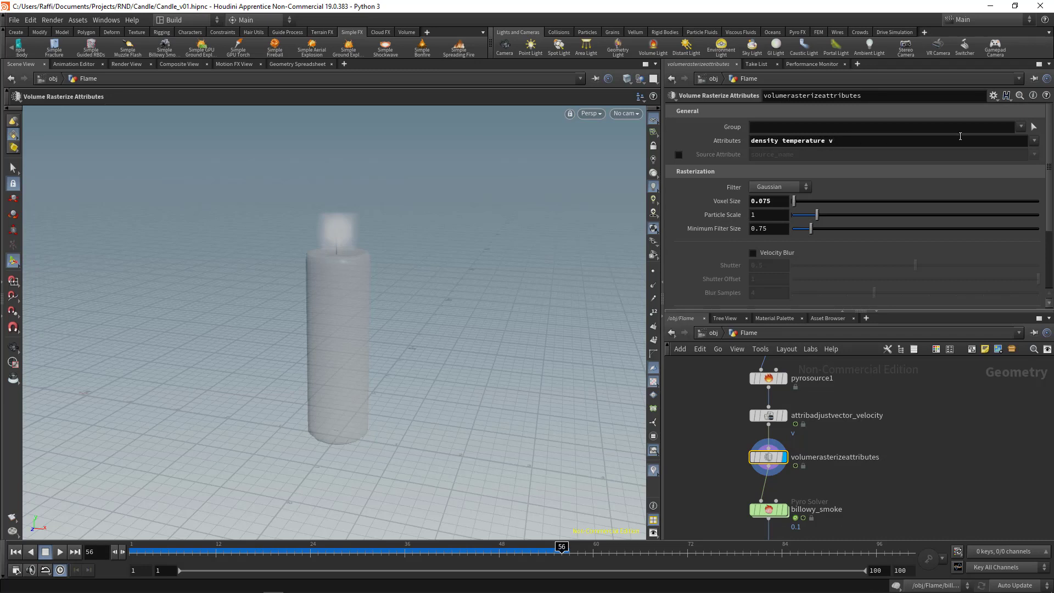
left_click(1035, 141)
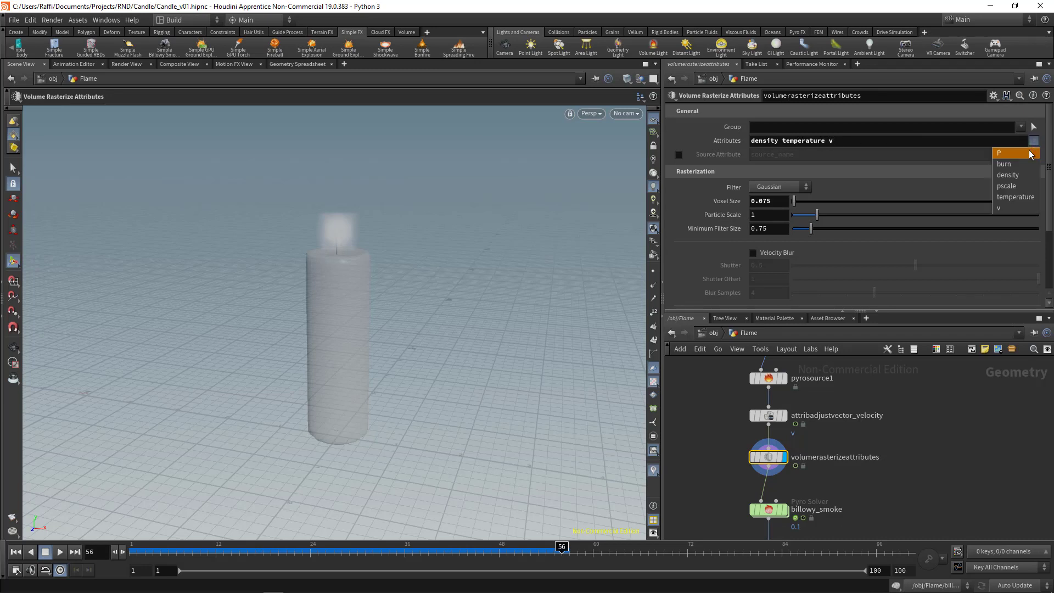
left_click(1005, 165)
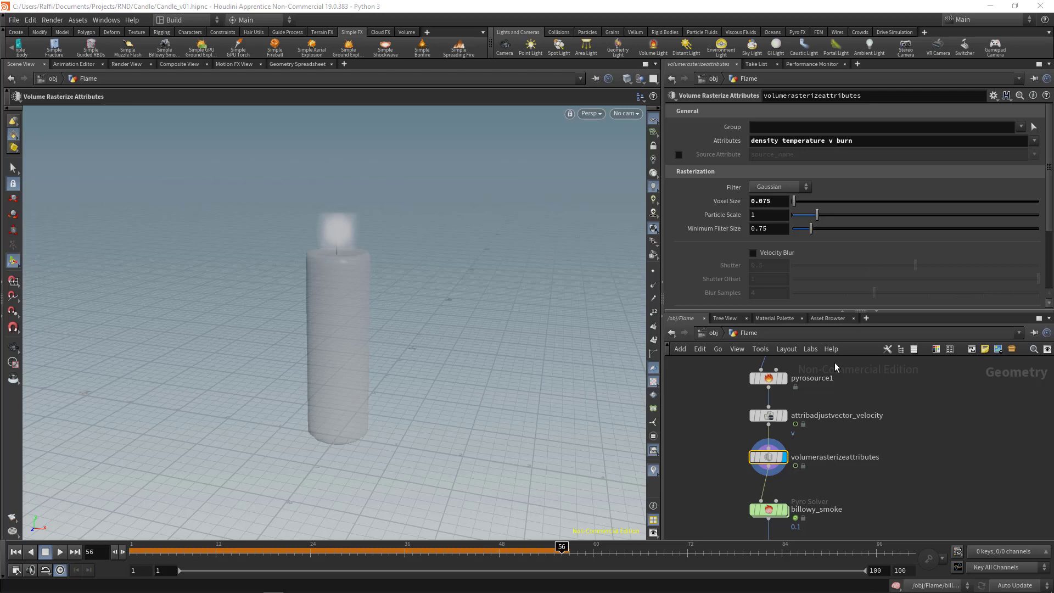
- Play the rasterized source volume from frame 1 to preview it, then stop playback
middle_click_drag(853, 375, 857, 389)
middle_click_drag(726, 433, 726, 404)
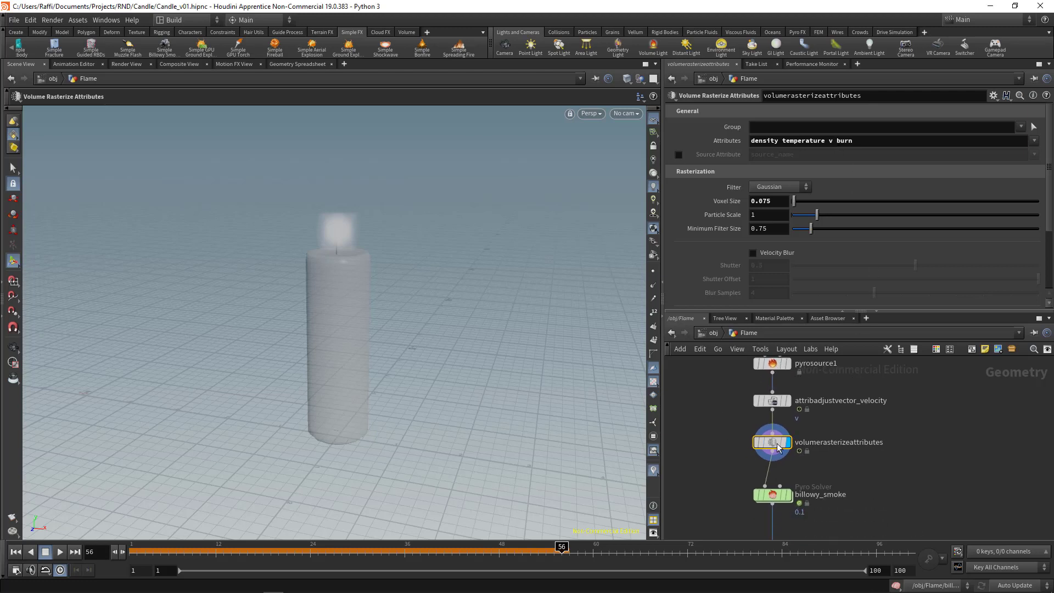
left_click(133, 551)
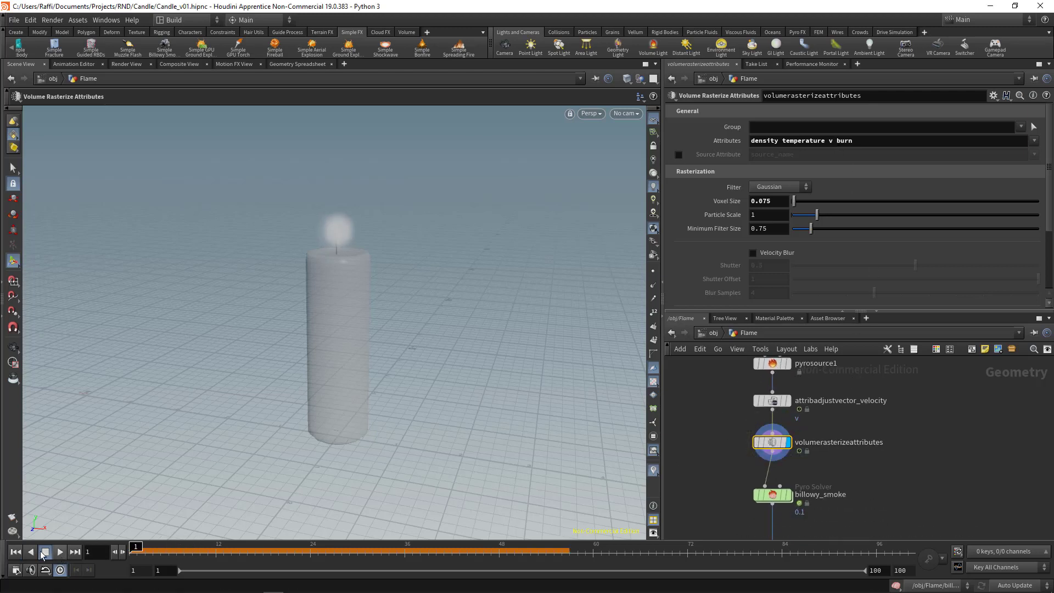
left_click(58, 552)
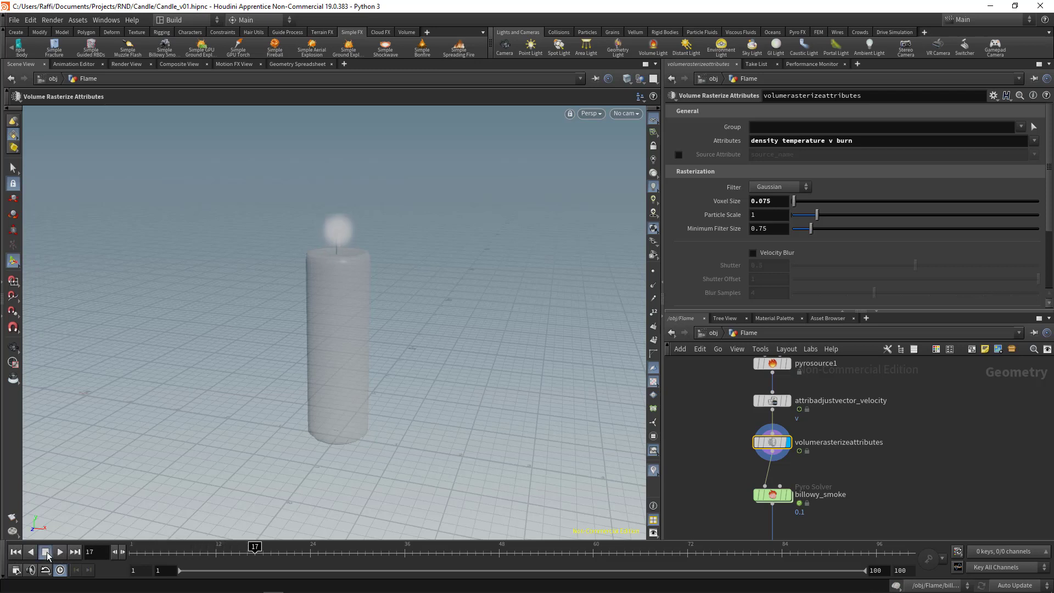
- Display the billowy_smoke solver and play the flame simulation from frame 1, then stop playback
middle_click_drag(736, 503, 731, 460)
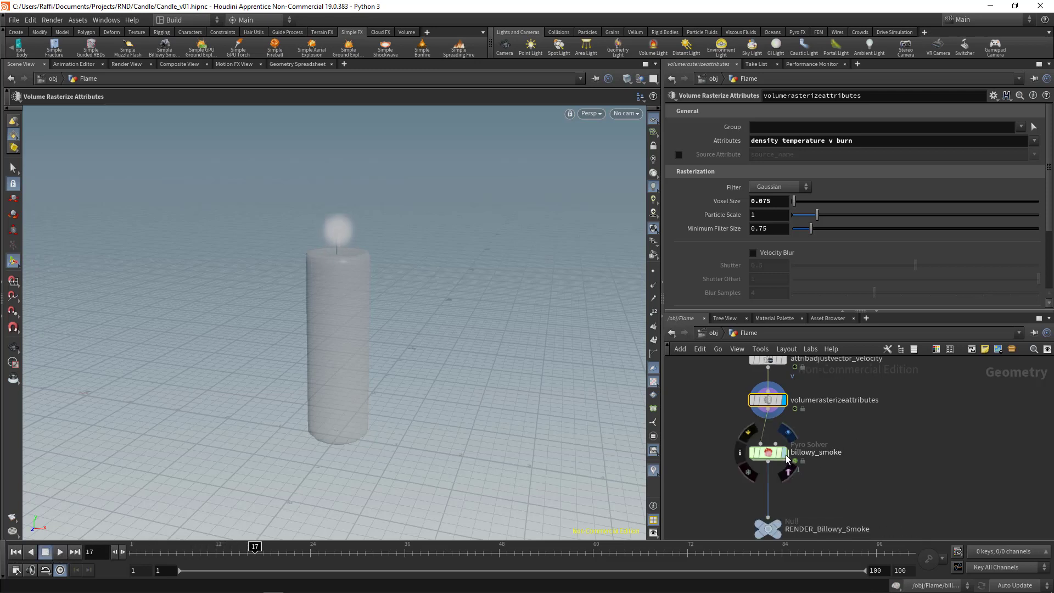
left_click(784, 452)
left_click_drag(244, 549, 130, 550)
left_click(60, 552)
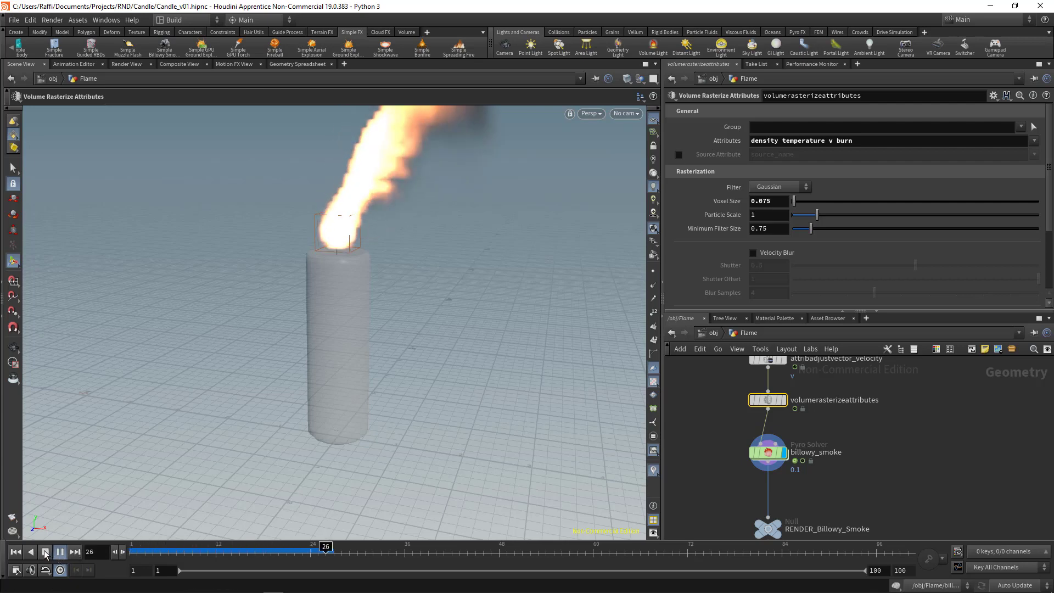
left_click(45, 552)
key("Escape")
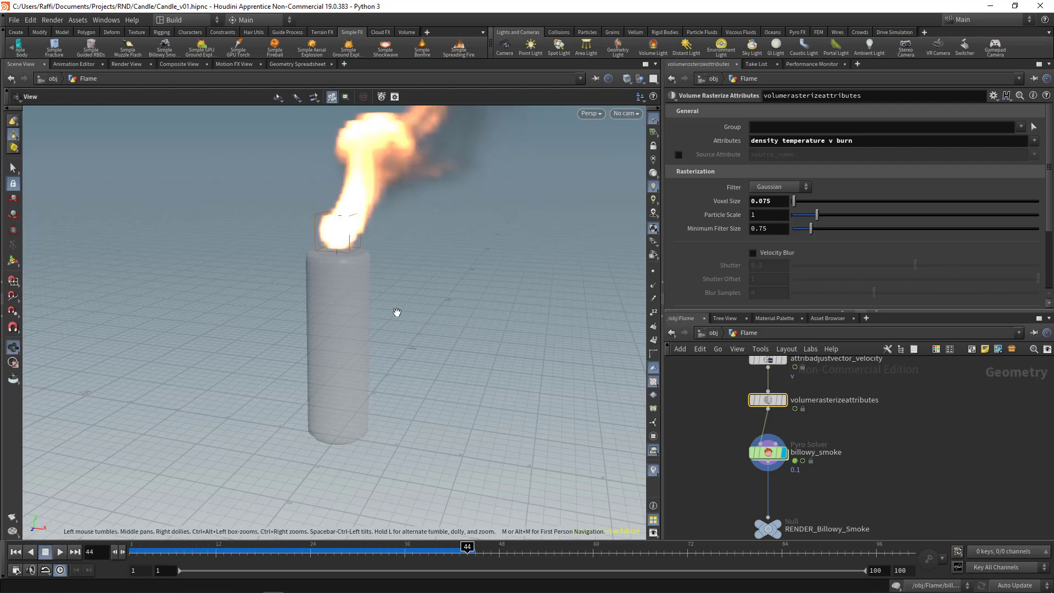
- Replay the flame simulation from frame 1, stop it, and inspect the flame above the candle
left_click_drag(395, 311, 344, 513)
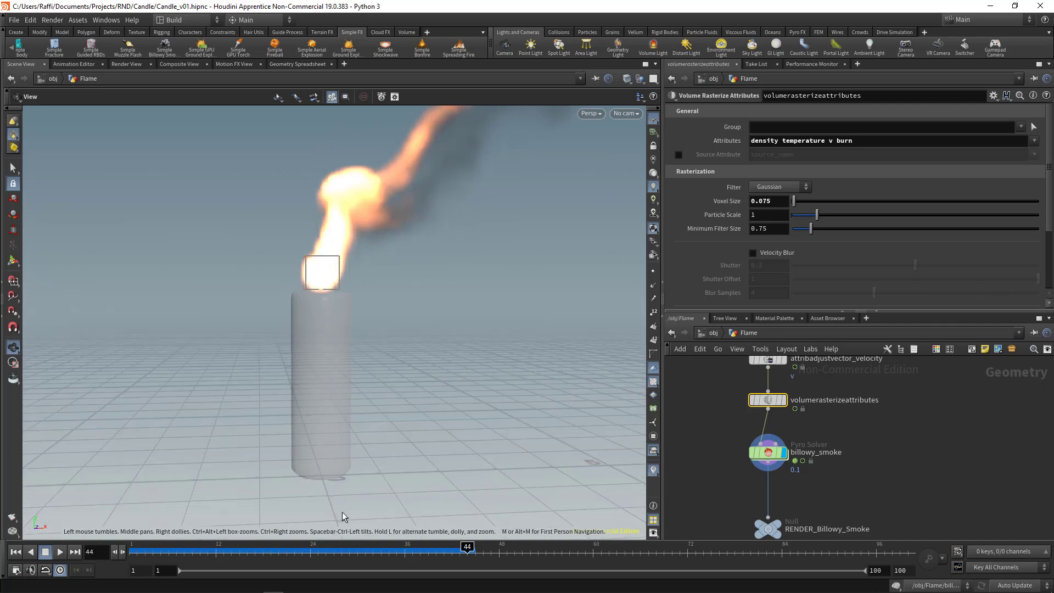
key("Return")
left_click_drag(315, 550, 113, 541)
left_click_drag(366, 358, 351, 381, "alt")
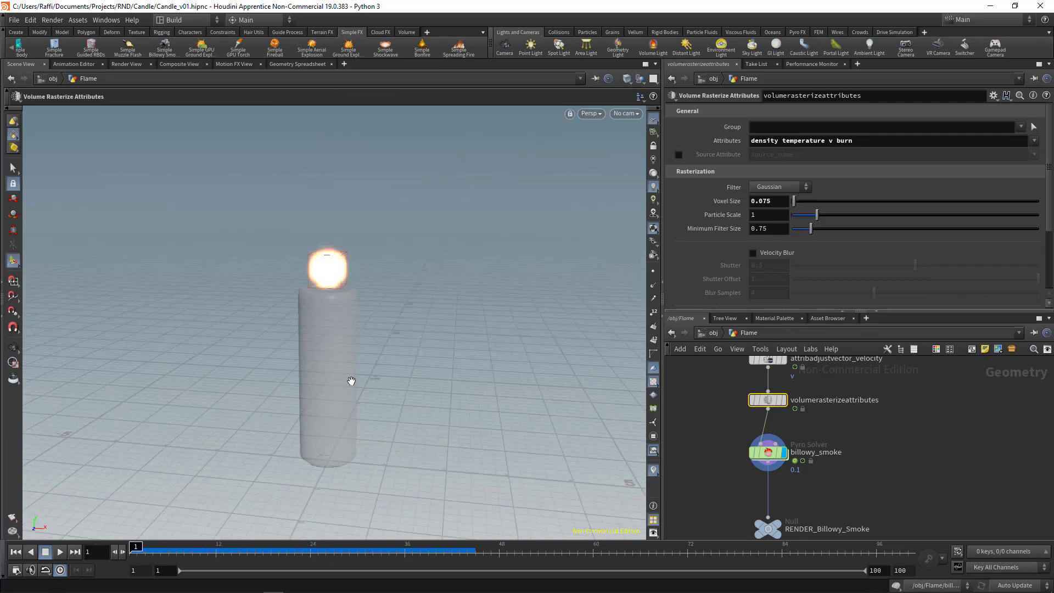
left_click(60, 552)
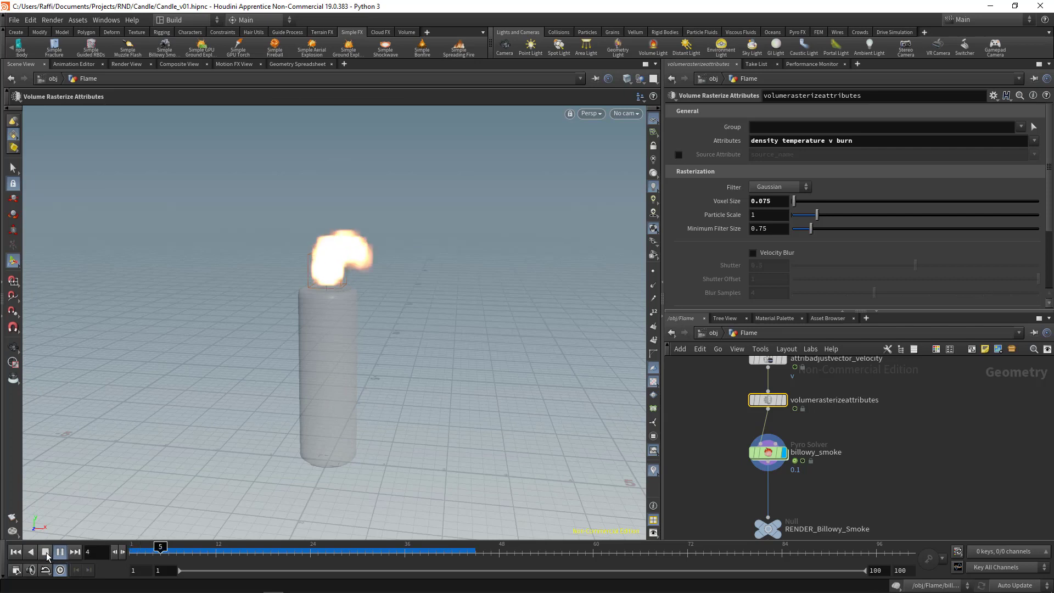
left_click(46, 552)
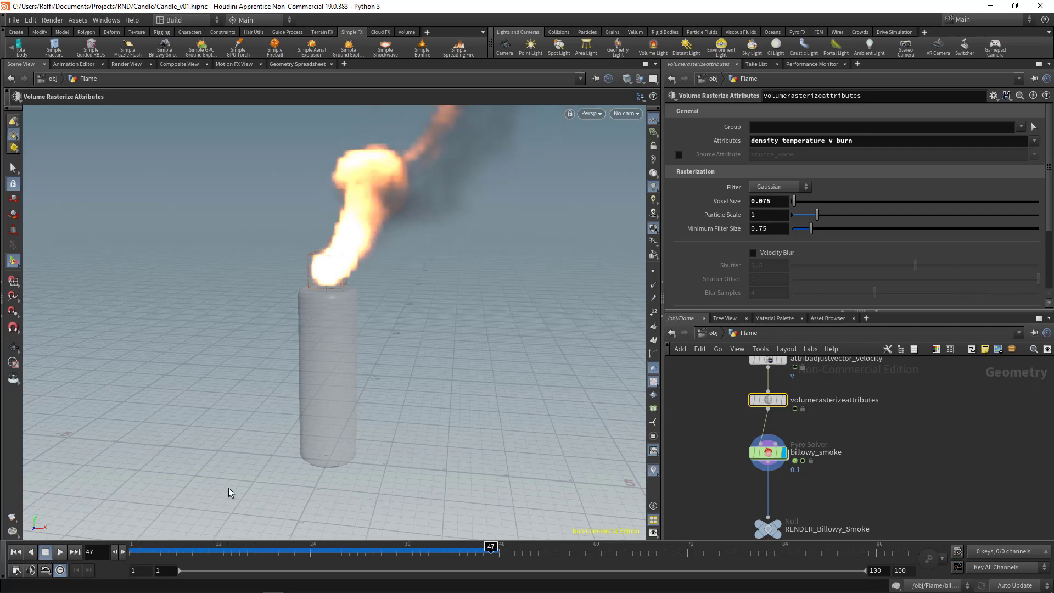
left_click_drag(348, 311, 388, 357)
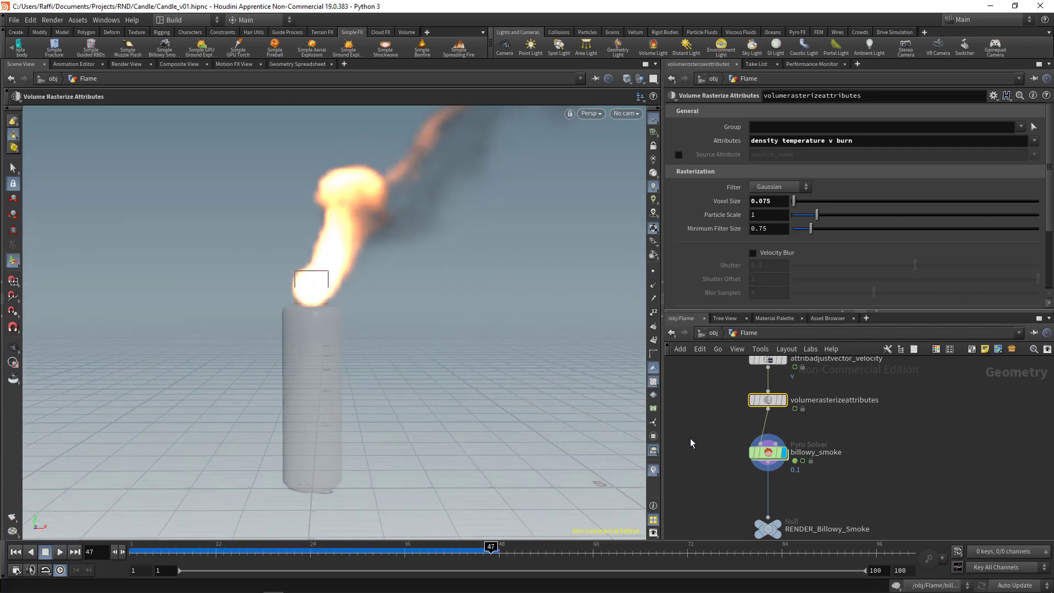
- Disable Wind in the shape forces of the billowy_smoke solver and replay the simulation from frame 1
middle_click_drag(690, 439, 701, 432)
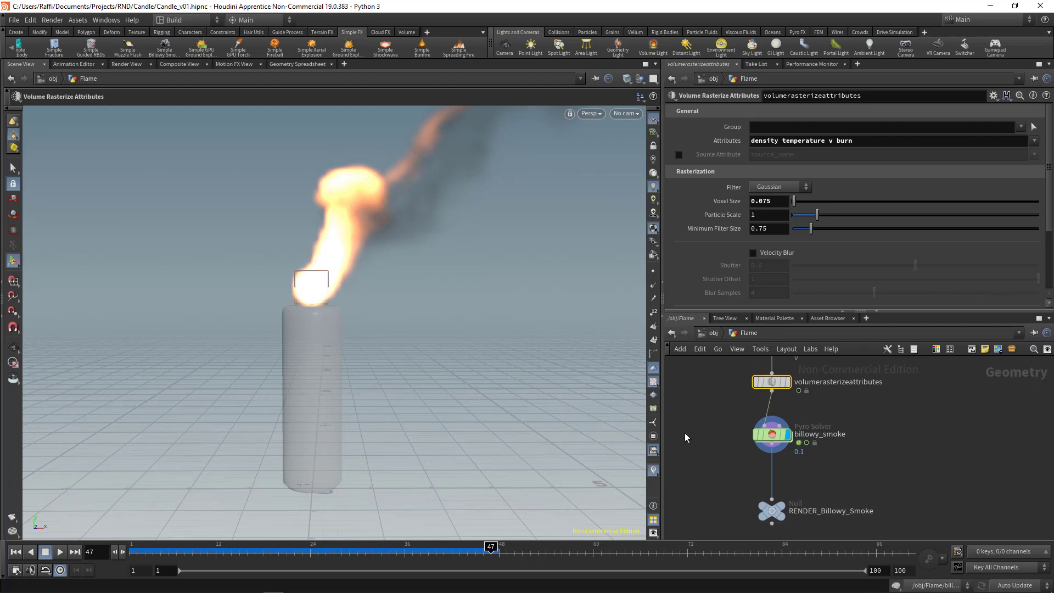
left_click(822, 444)
scroll(749, 247, "down", 3)
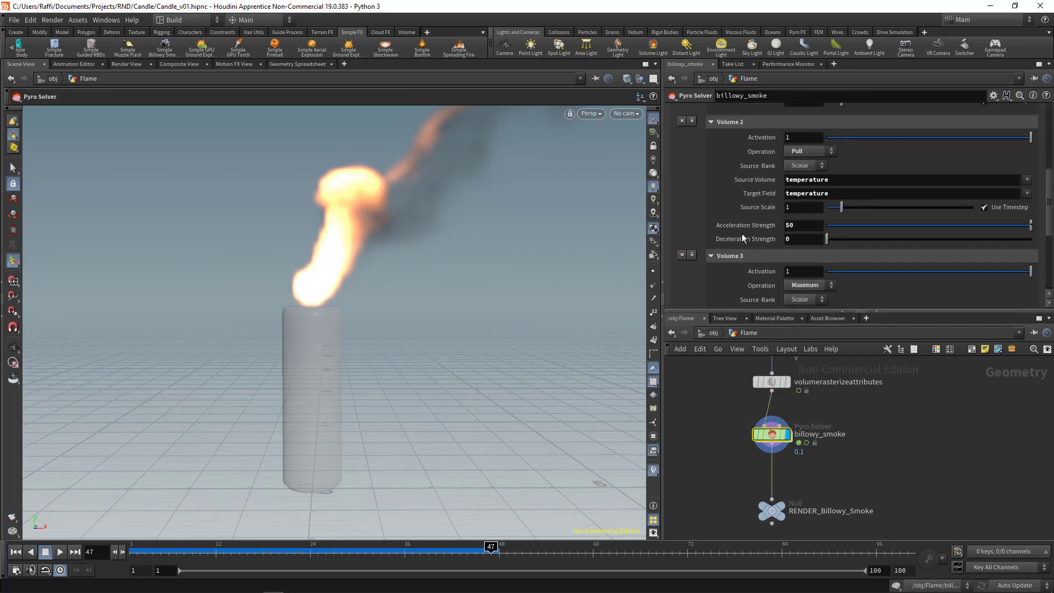
scroll(743, 239, "up", 5)
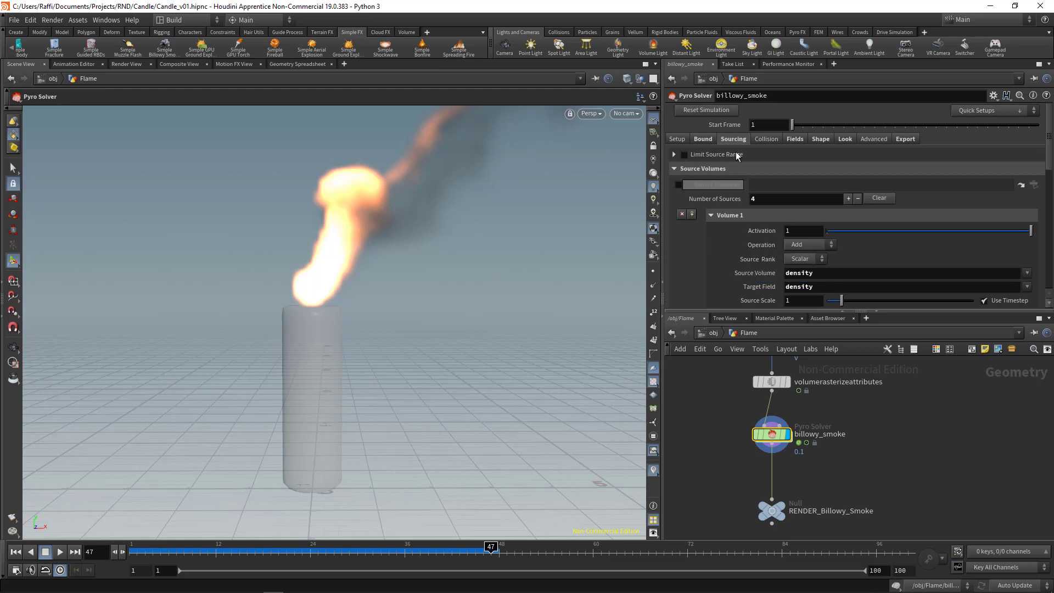
left_click(821, 139)
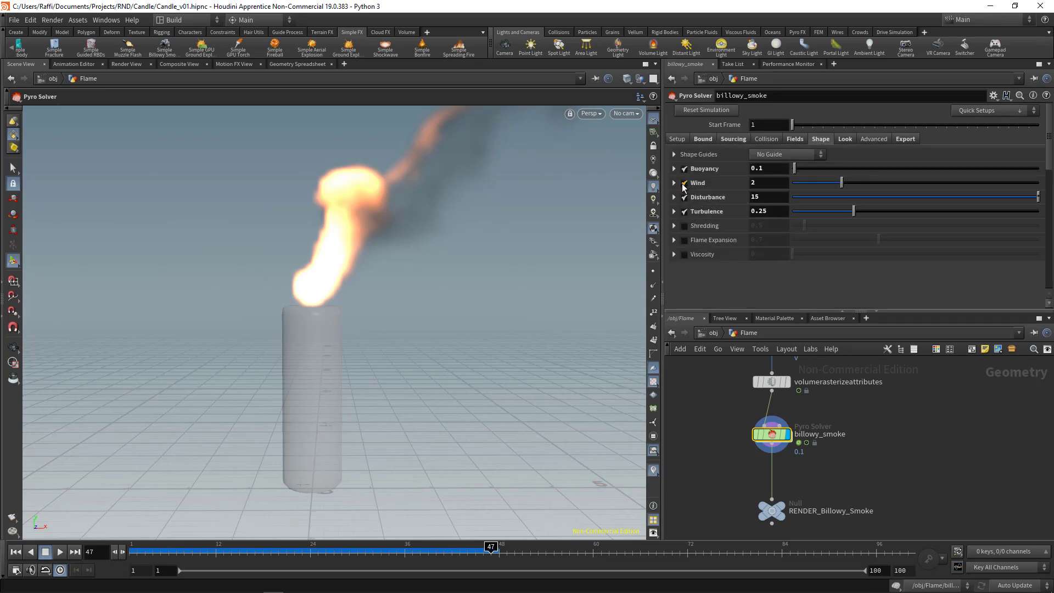
left_click(156, 549)
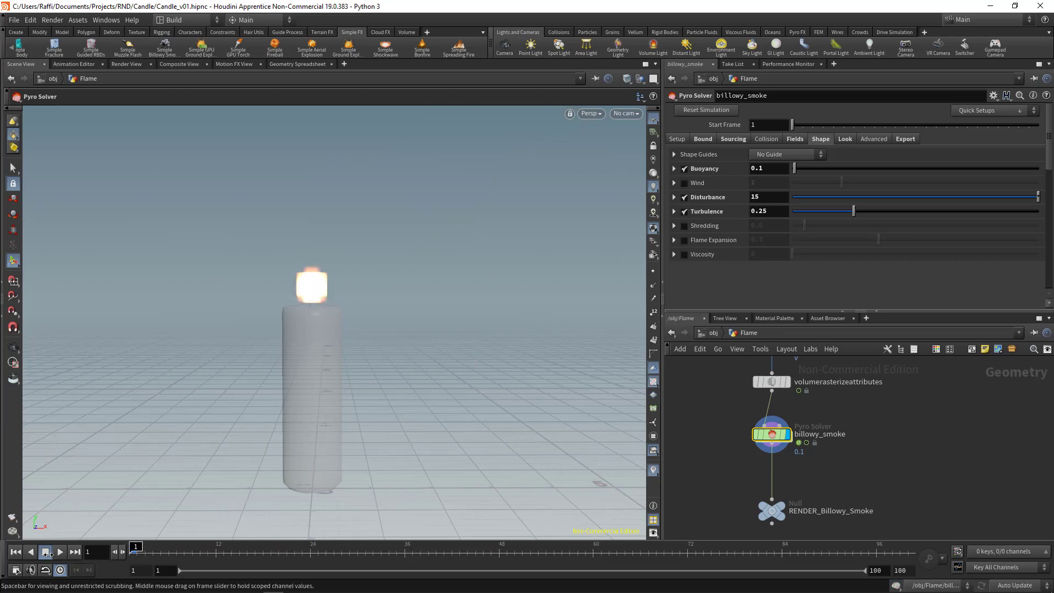
left_click(59, 551)
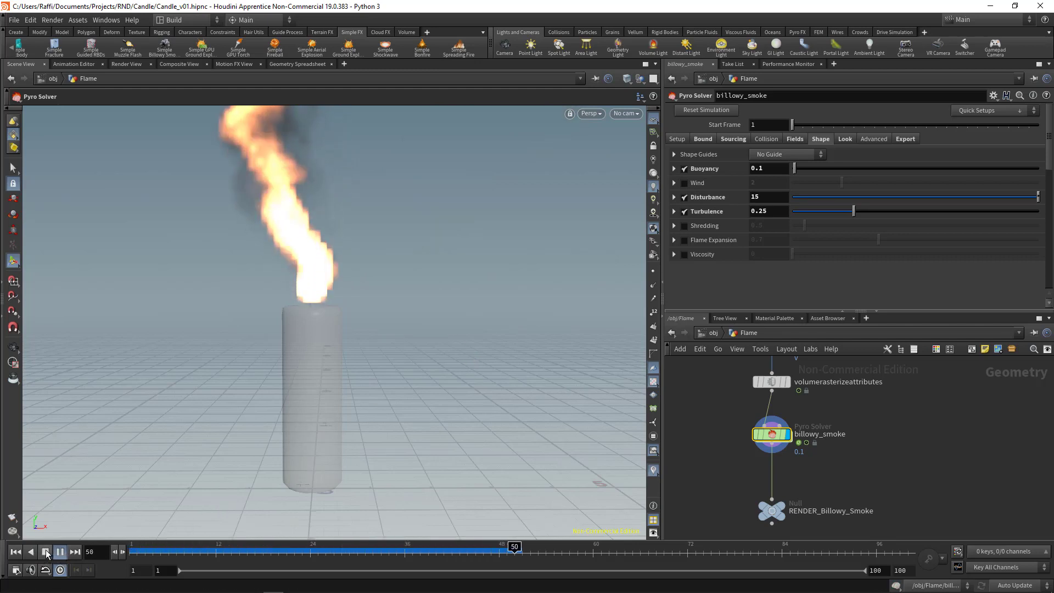
left_click(45, 552)
- Set the noise Amplitude of attribadjustvector_velocity to 1 and replay the simulation to inspect the flame
middle_click_drag(707, 405, 705, 472)
left_click_drag(789, 420, 788, 420)
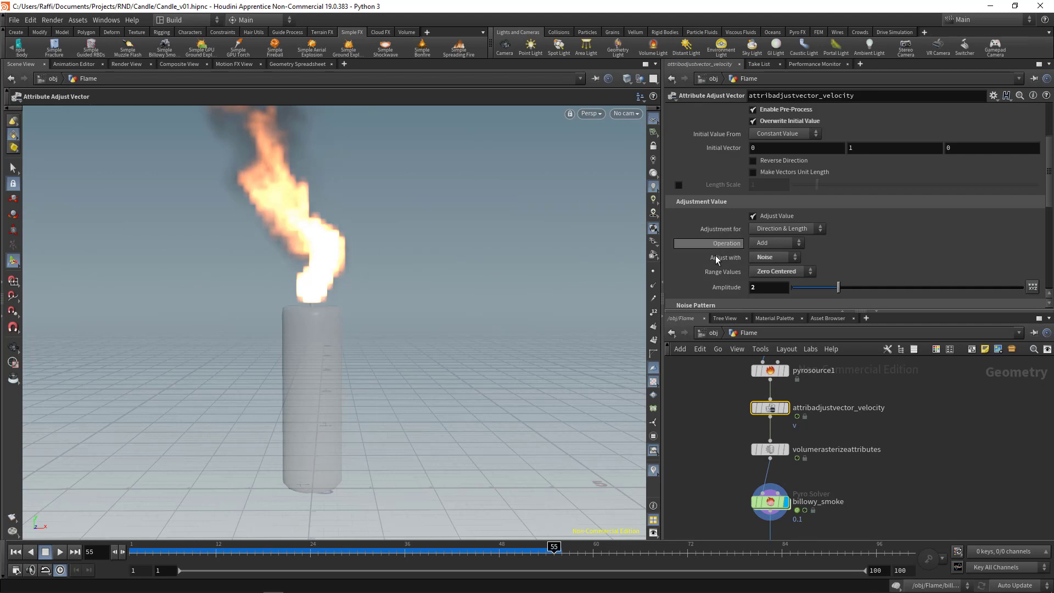
scroll(716, 270, "down", 2)
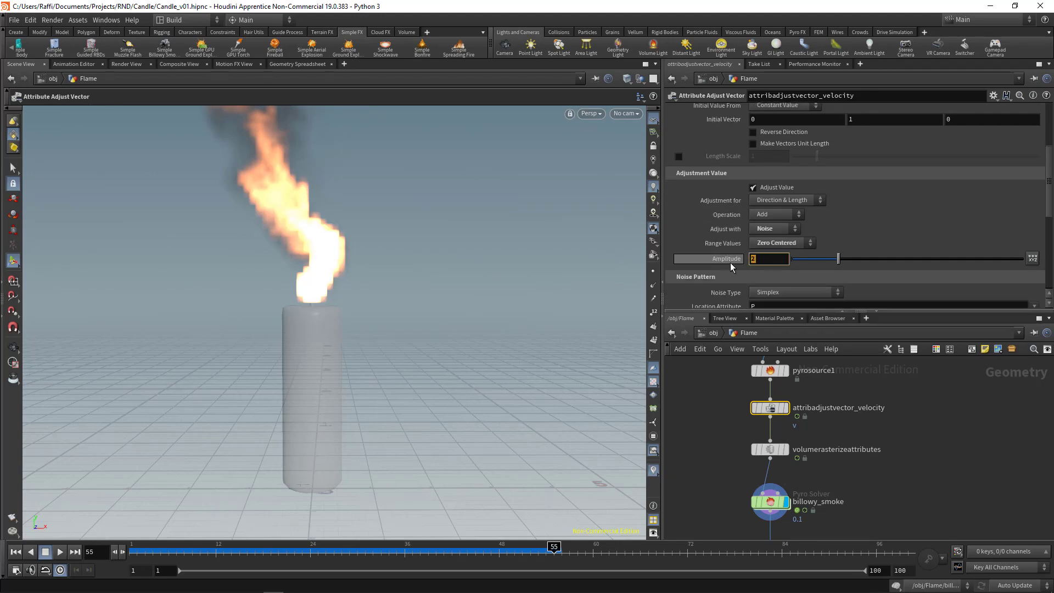
type("1")
key("Return")
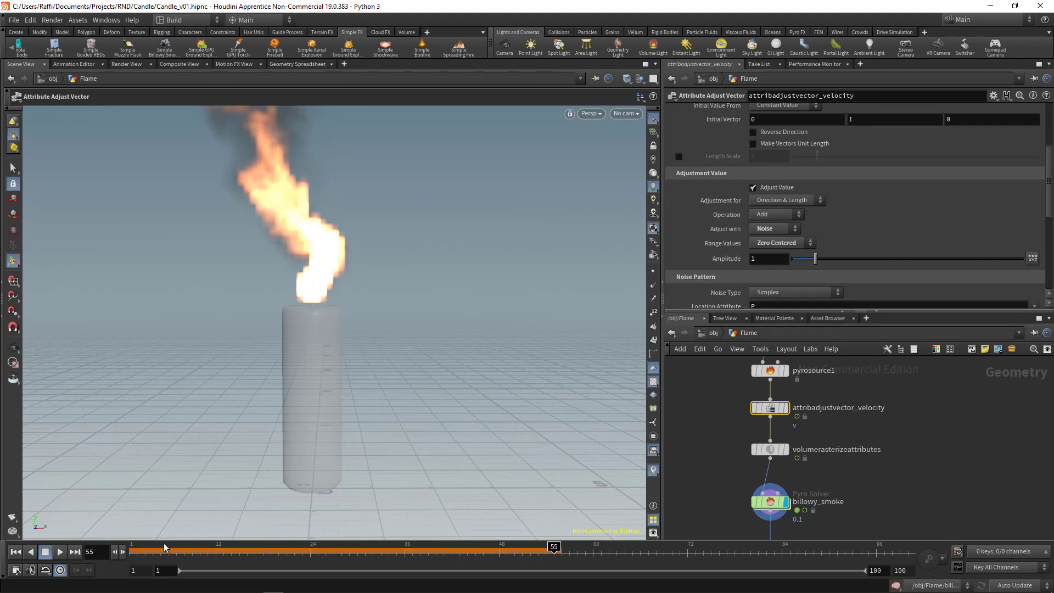
left_click(60, 552)
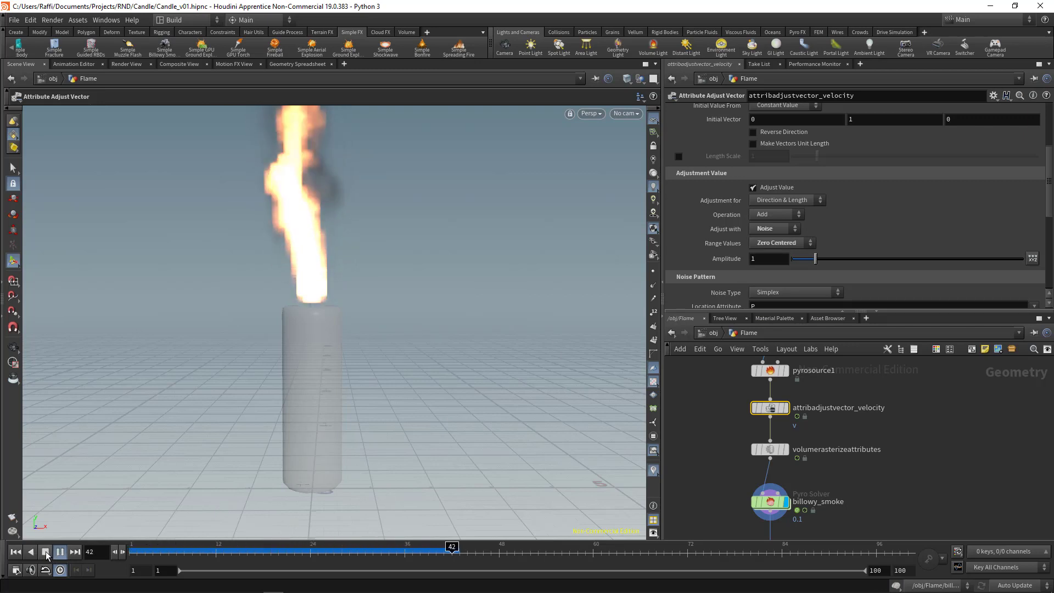
left_click(46, 552)
left_click_drag(366, 390, 324, 322)
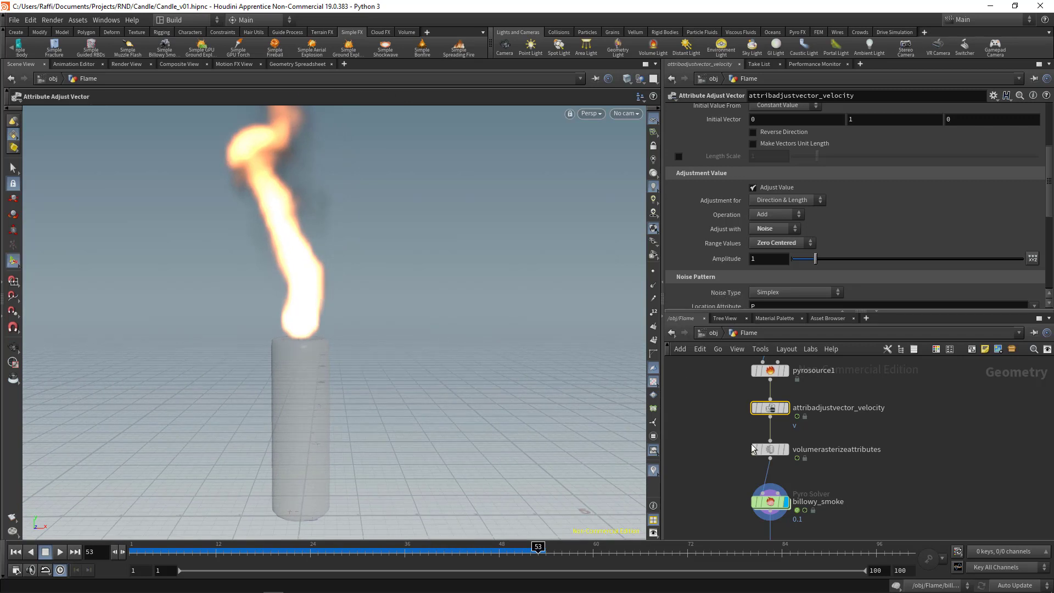
- Set the Flame Lifespan of the billowy_smoke solver to 1 and replay the simulation from frame 1
left_click(769, 501)
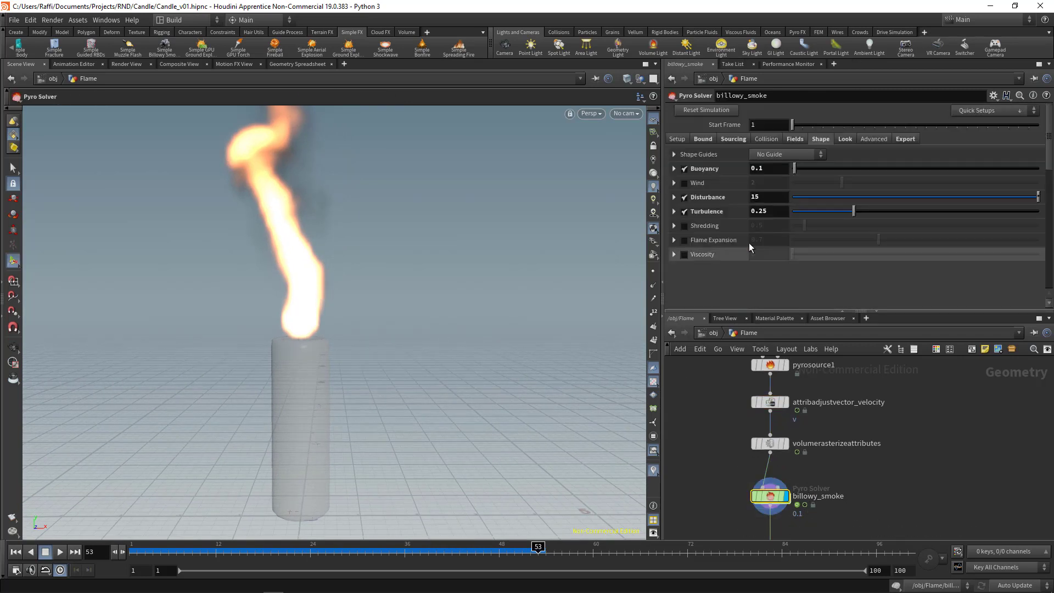
left_click(795, 140)
scroll(706, 213, "down", 6)
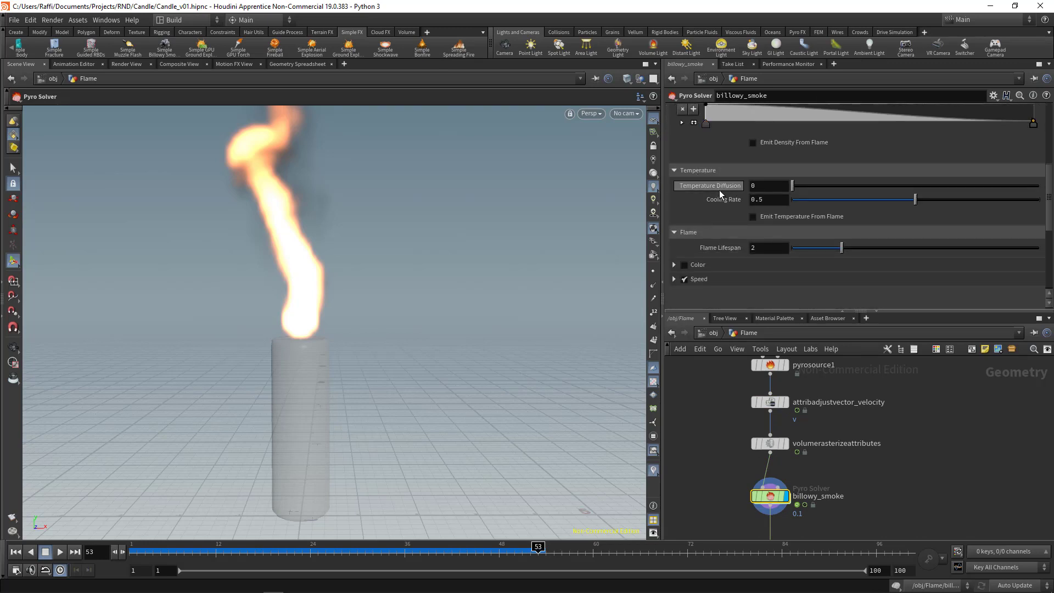
scroll(719, 190, "down", 3)
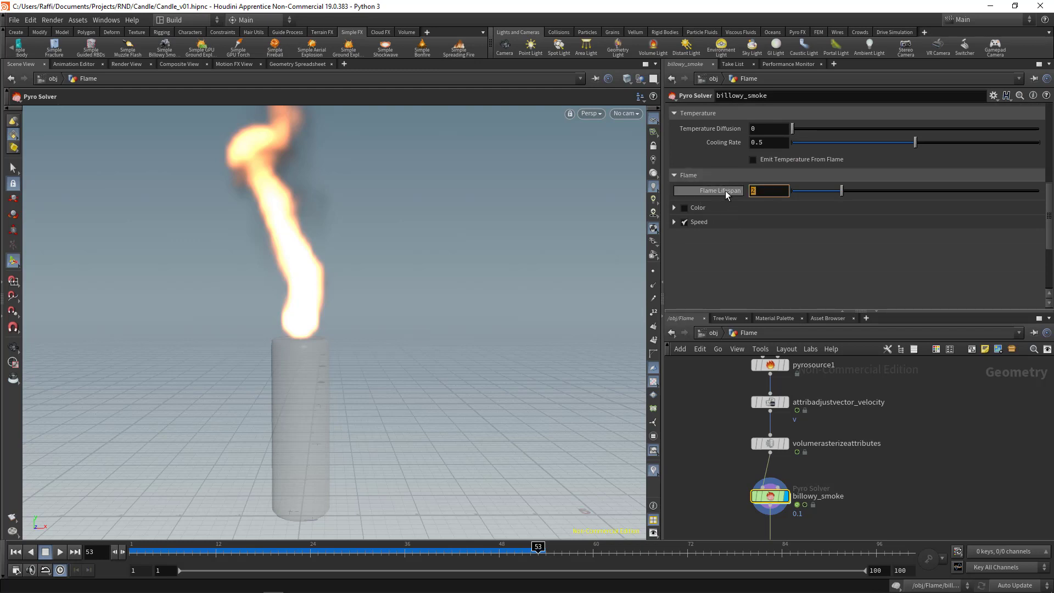
type("1")
key("Return")
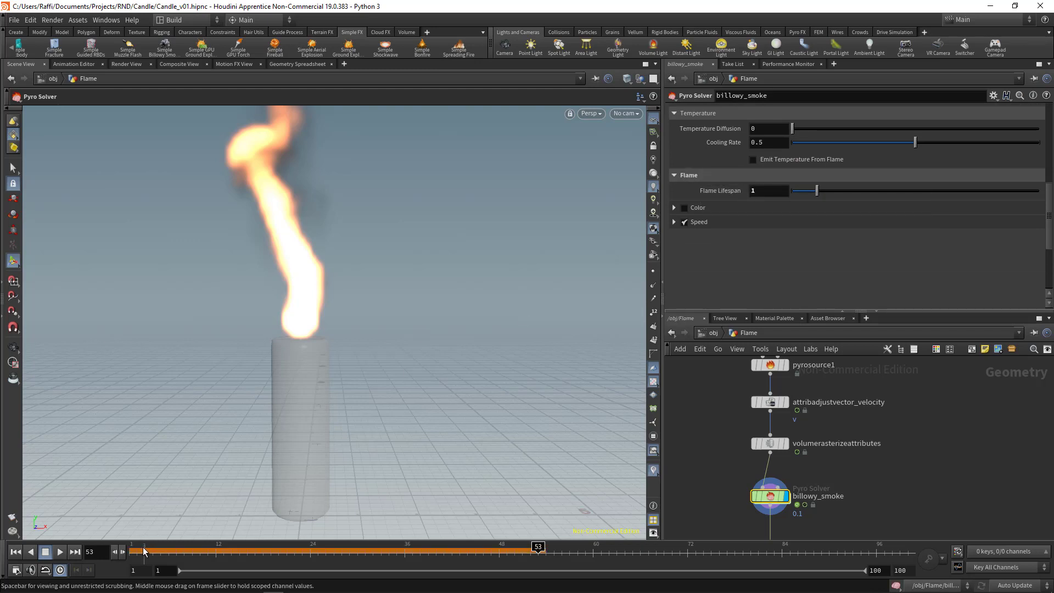
left_click(15, 552)
left_click(60, 551)
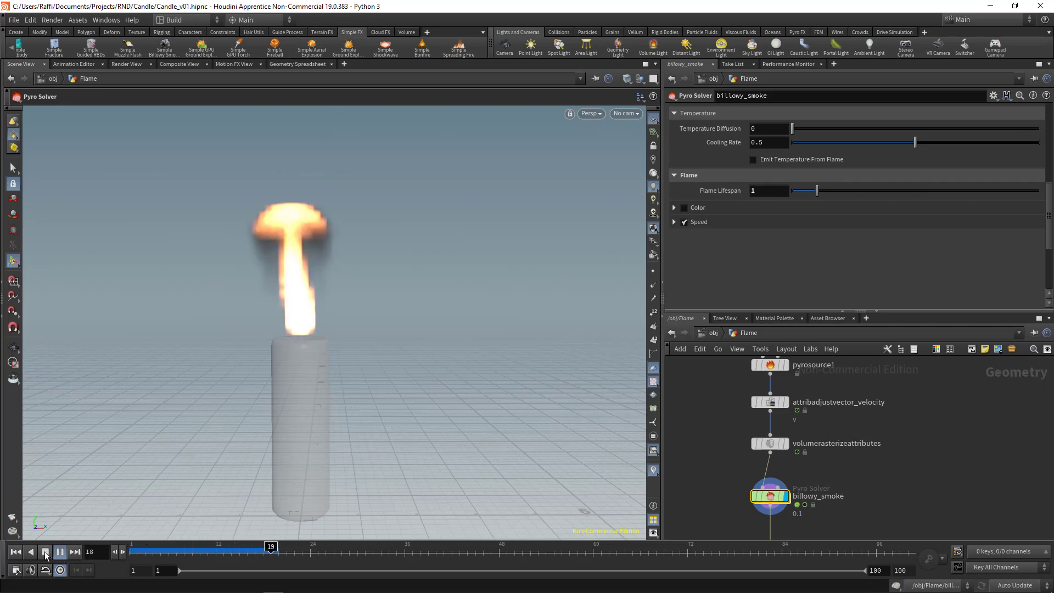
left_click(45, 553)
- Lower the Flame Lifespan to 0.2, replay the simulation from frame 1 and inspect the flame and smoke at frame 44
left_click_drag(764, 191, 709, 183)
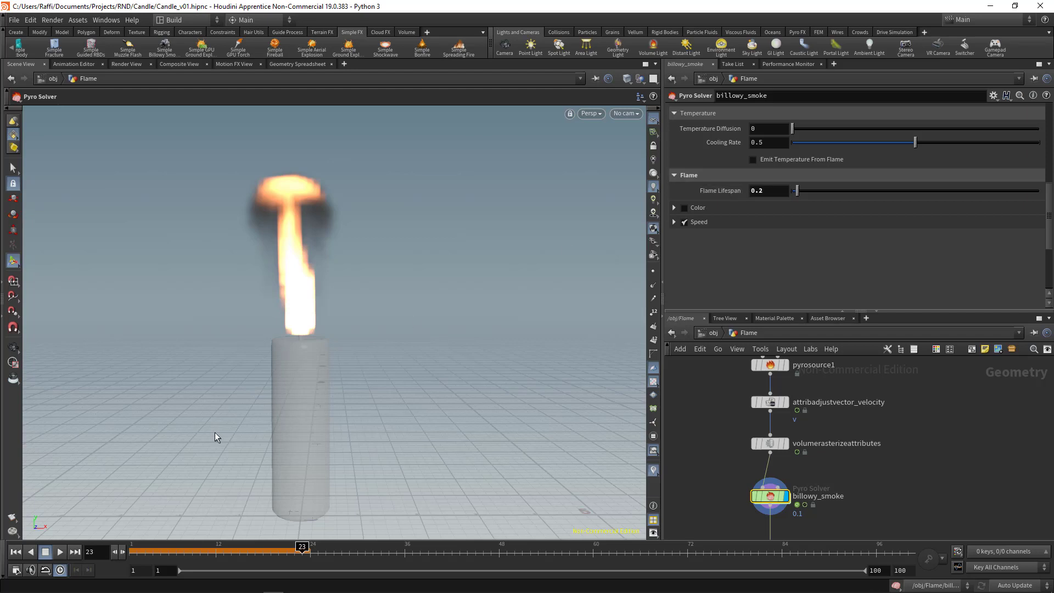
left_click(15, 552)
left_click(59, 552)
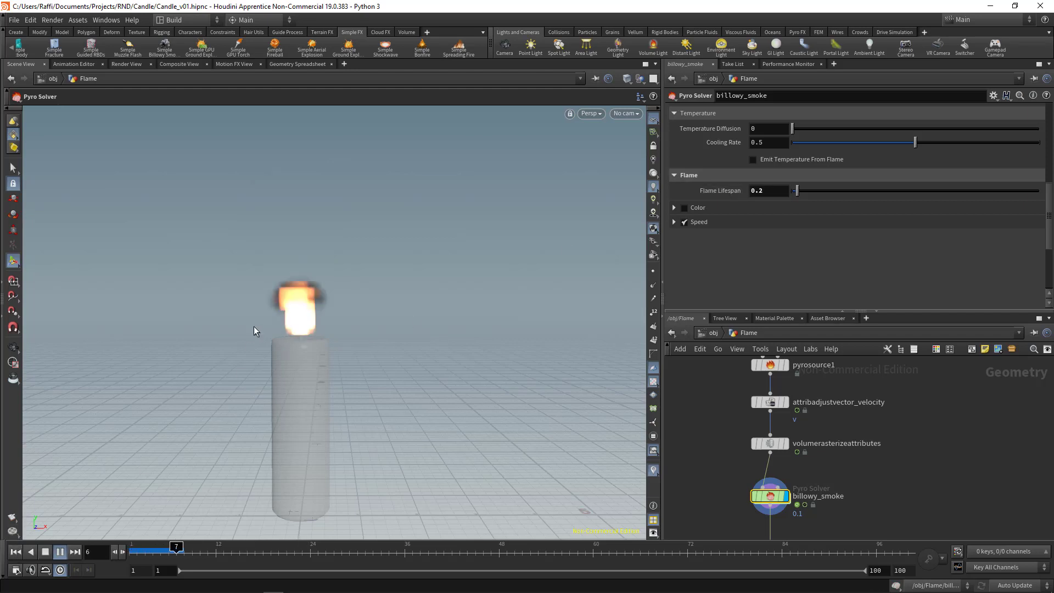
right_click_drag(310, 336, 305, 309, "alt")
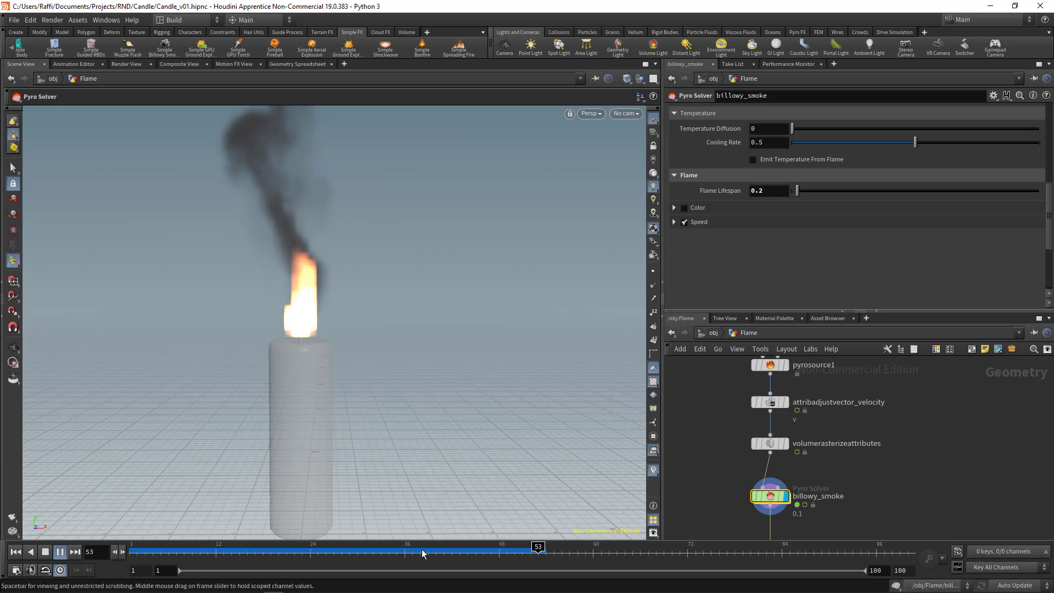
left_click_drag(424, 552, 466, 545)
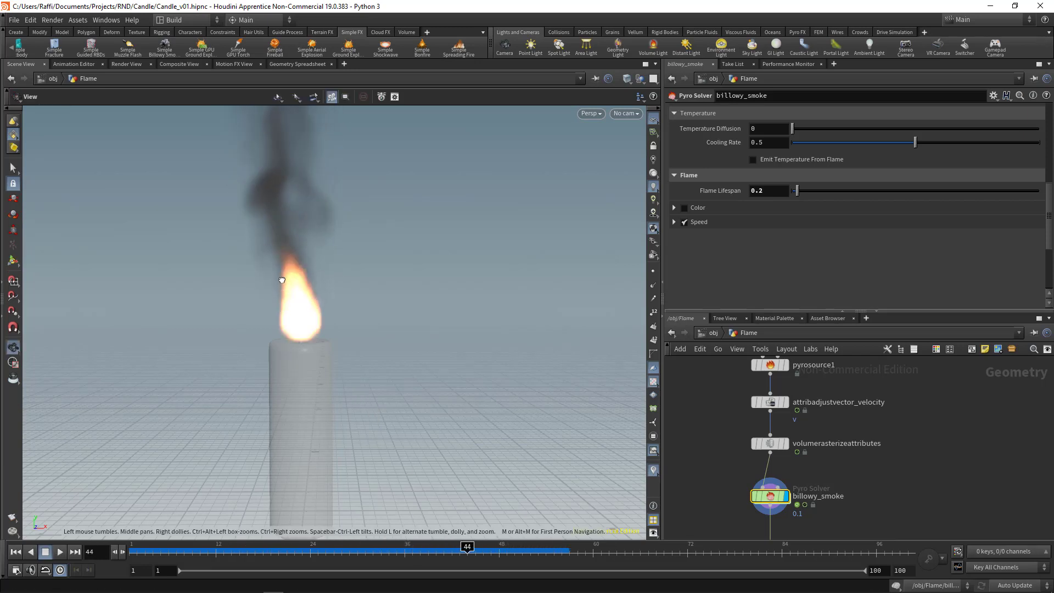
middle_click_drag(280, 278, 298, 401, "alt")
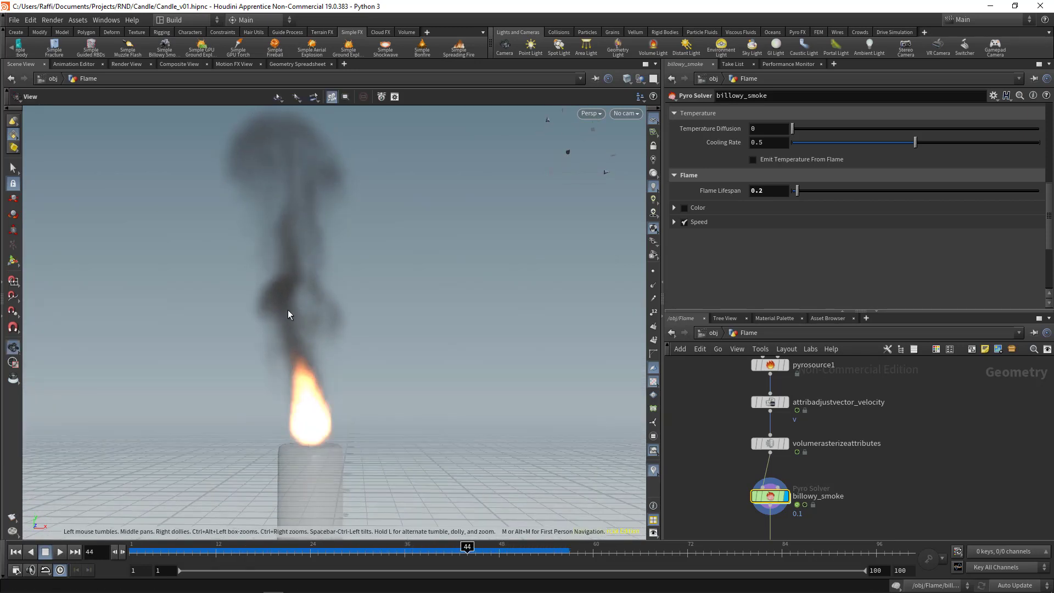
- Review the density, sourcing and shape settings of the billowy_smoke solver
middle_click_drag(730, 483, 722, 419)
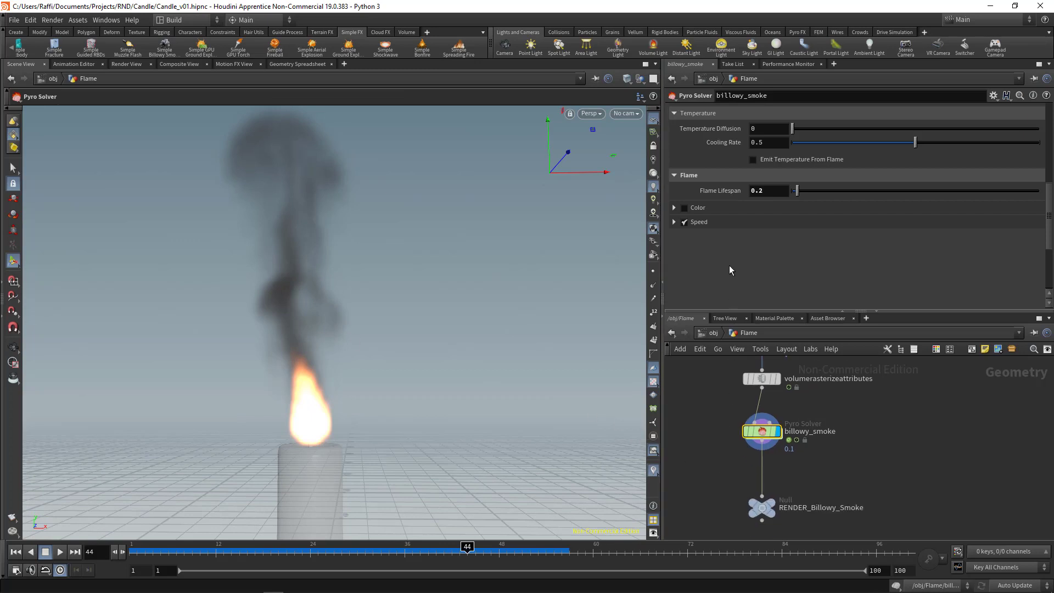
scroll(729, 263, "up", 5)
scroll(720, 242, "up", 3)
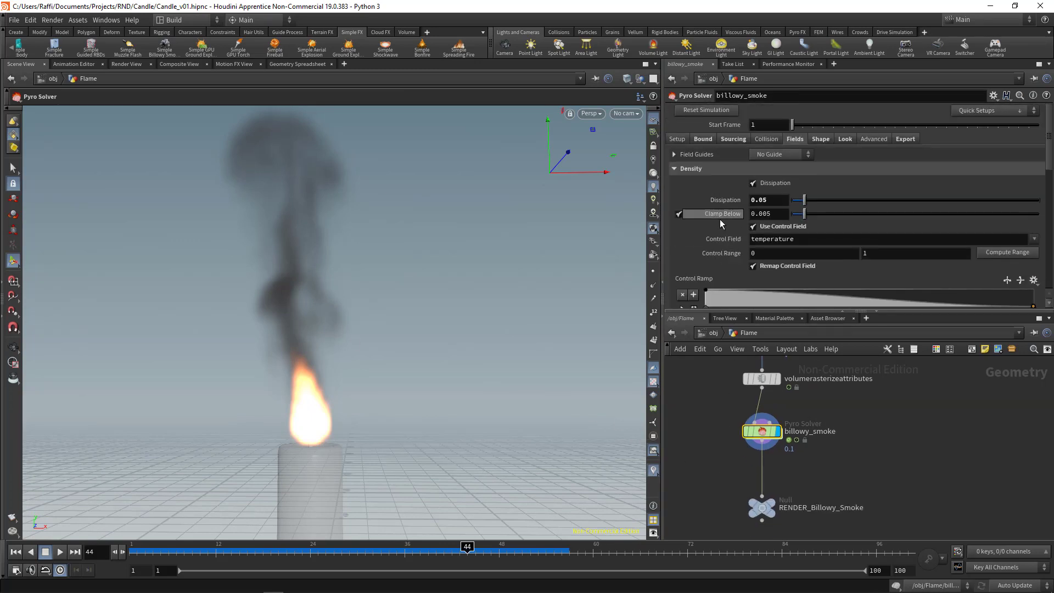
left_click(734, 138)
scroll(735, 234, "down", 2)
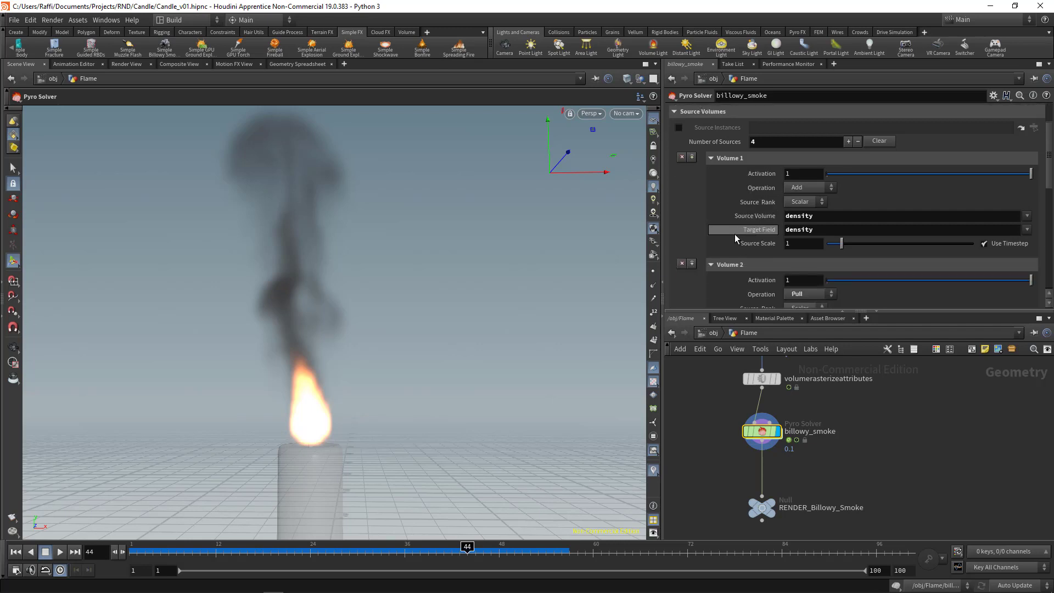
scroll(766, 246, "up", 2)
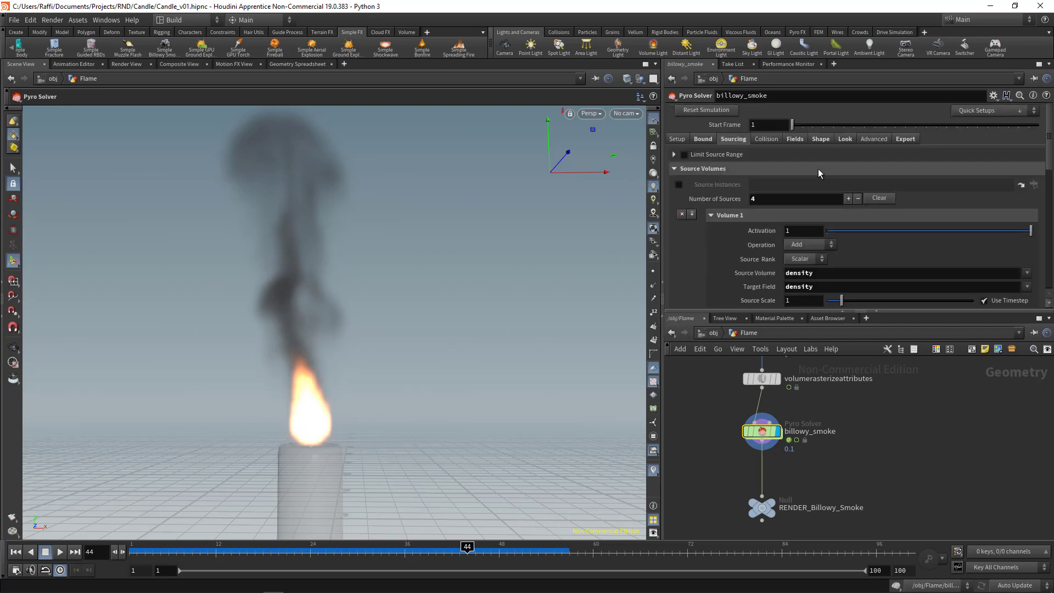
left_click(820, 139)
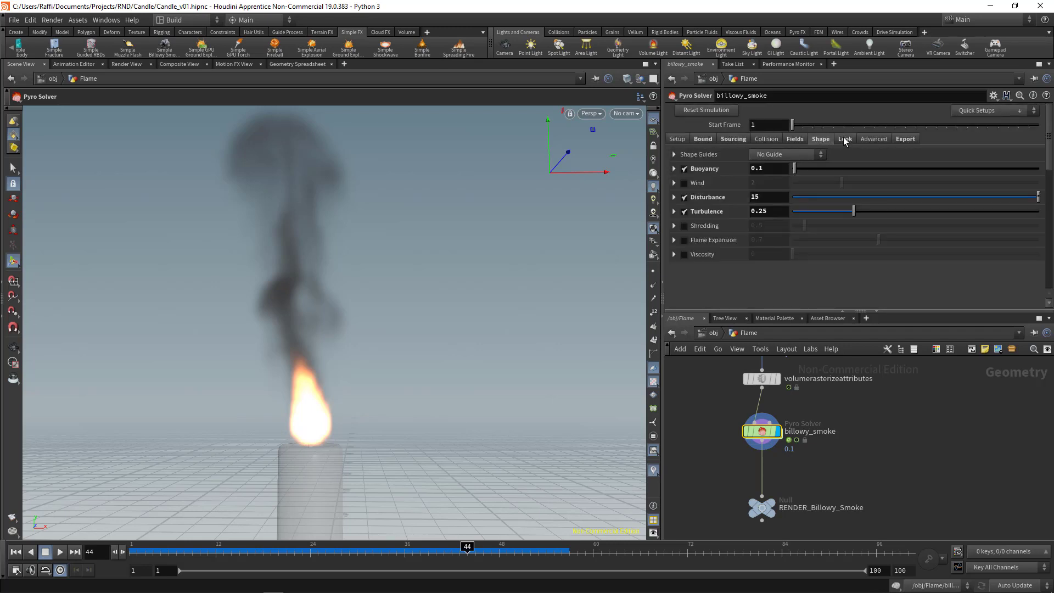
- Try a smoke Density Scale of 0.67 in the solver's look settings and restore it to 5
left_click(844, 140)
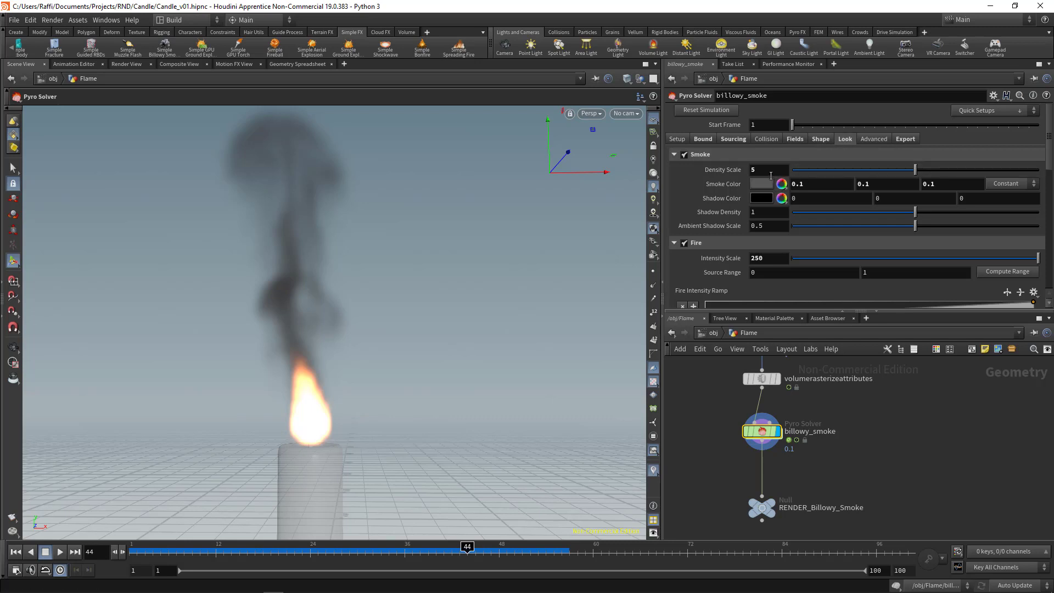
left_click_drag(850, 170, 814, 174)
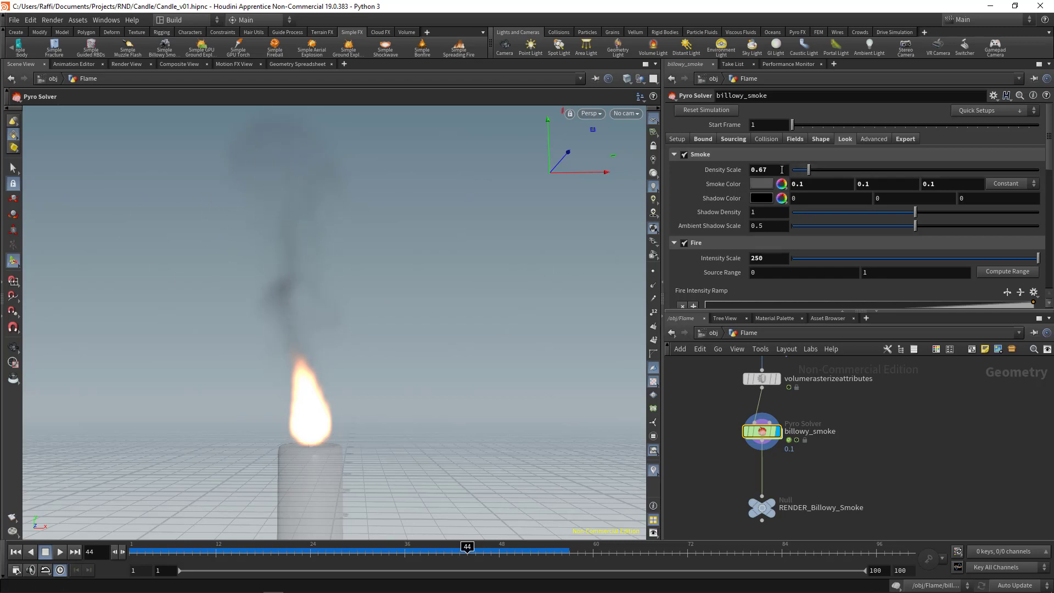
mouse_move(739, 173)
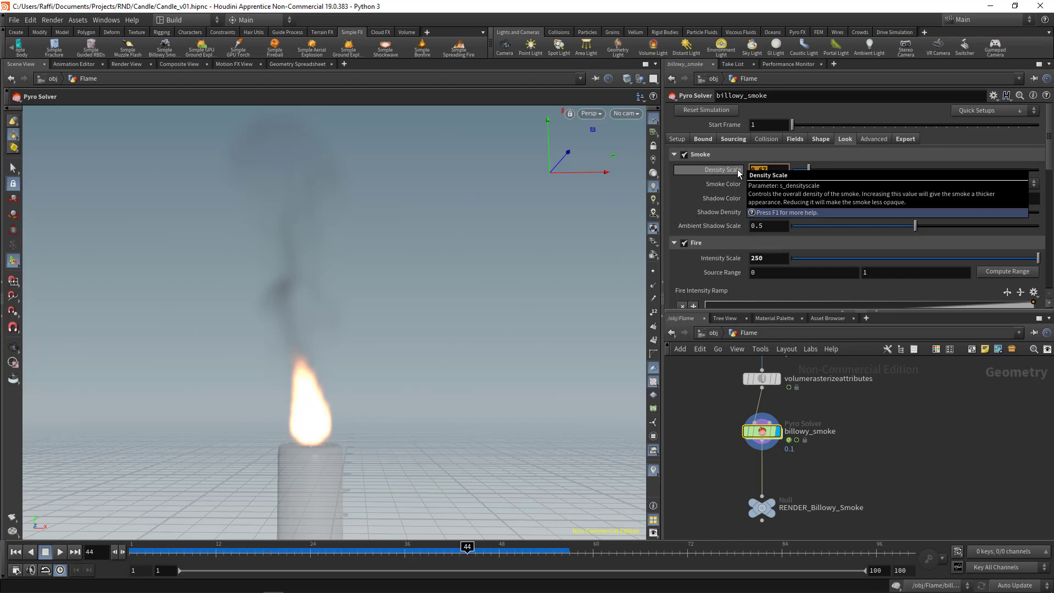
key("Return")
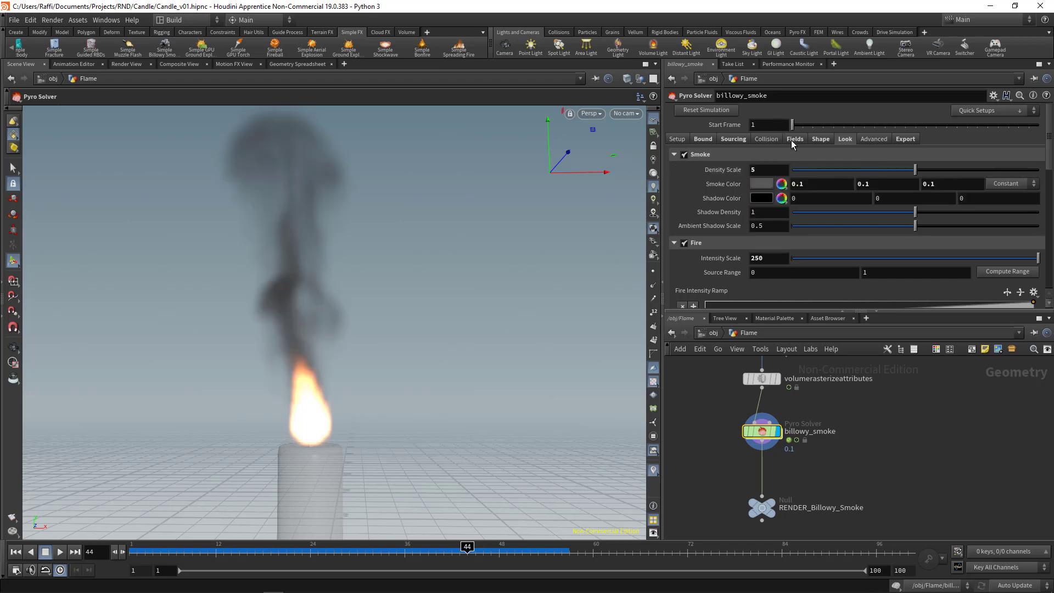
- Try a Source Scale of 0.2 for the density source volume of the billowy_smoke solver and replay from frame 1
left_click(736, 139)
scroll(747, 290, "down", 2)
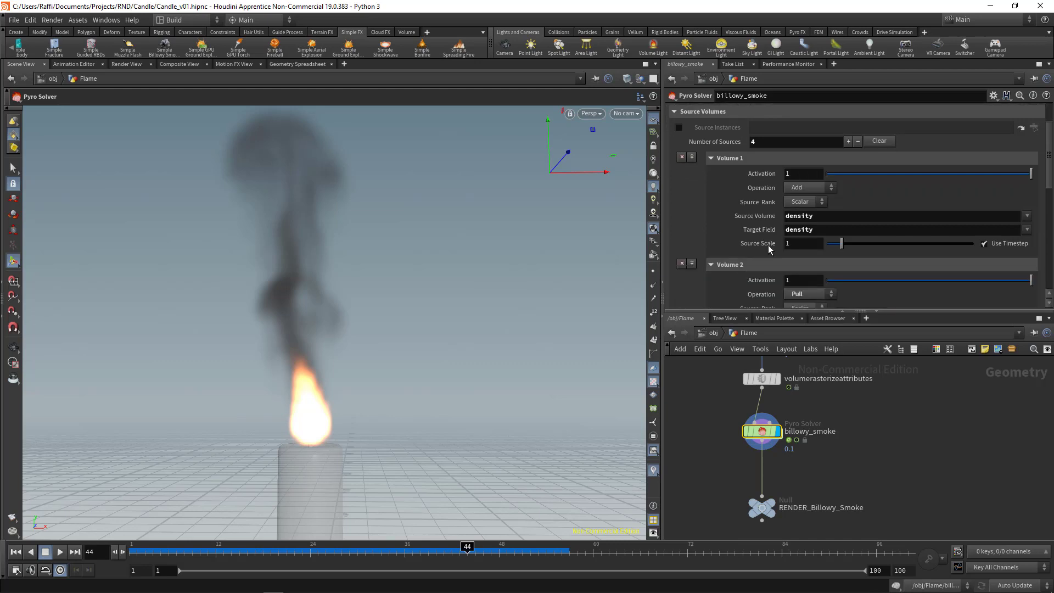
mouse_move(720, 242)
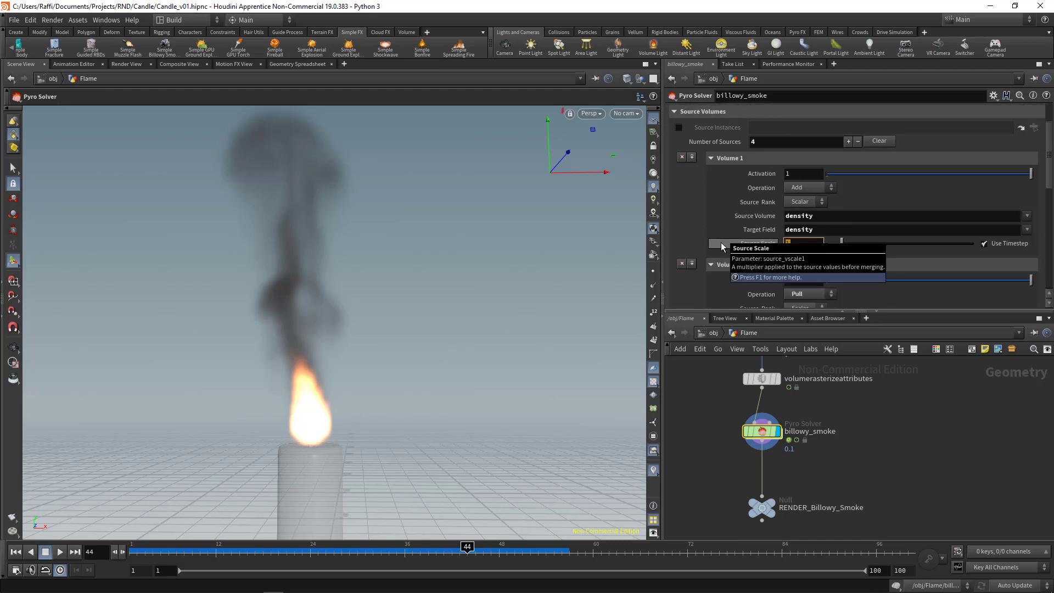
type(".2")
key("Return")
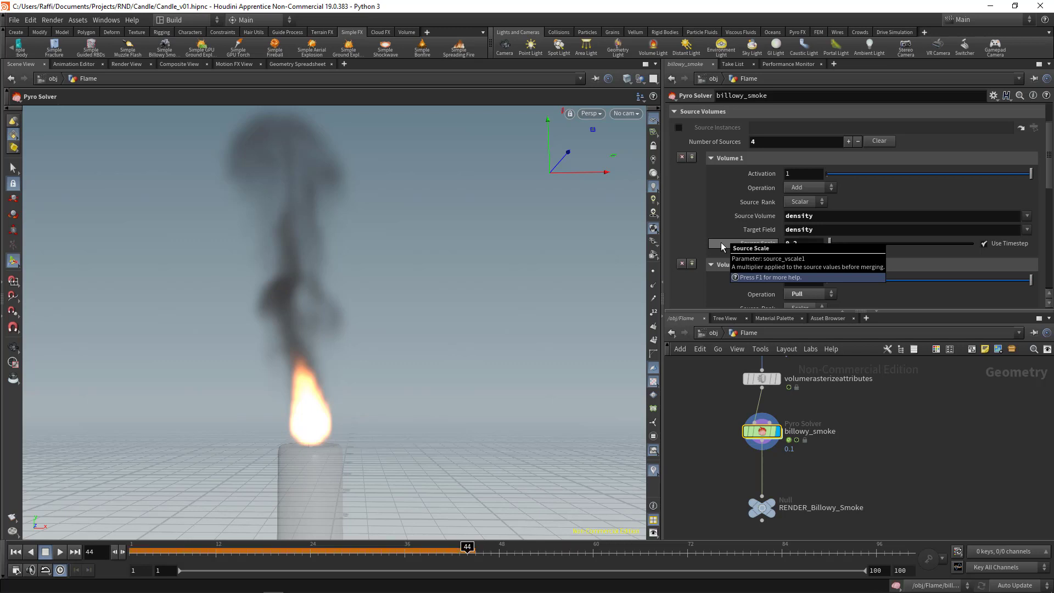
left_click_drag(204, 549, 130, 549)
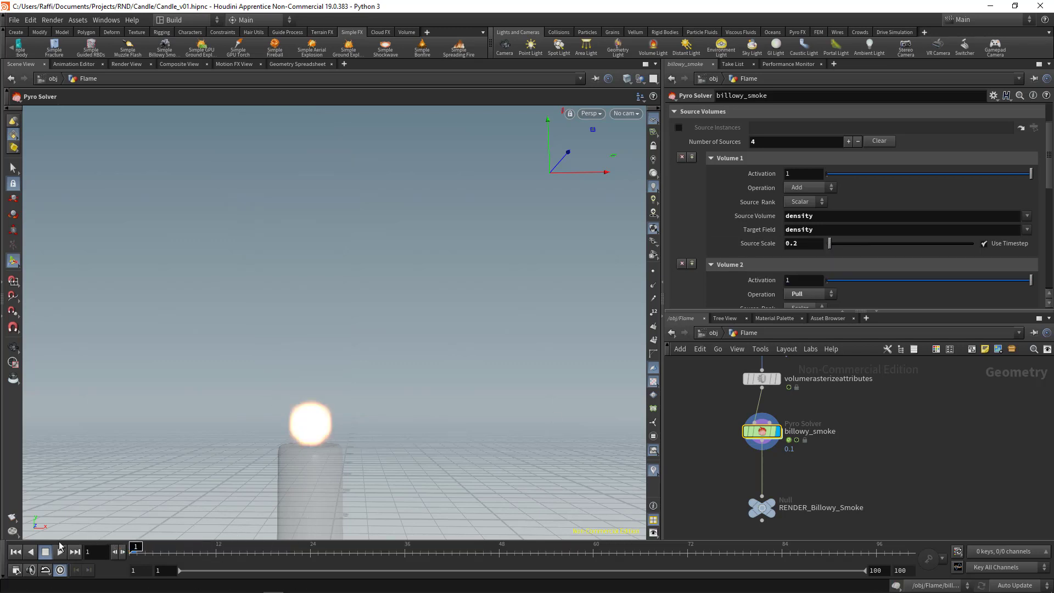
left_click(60, 552)
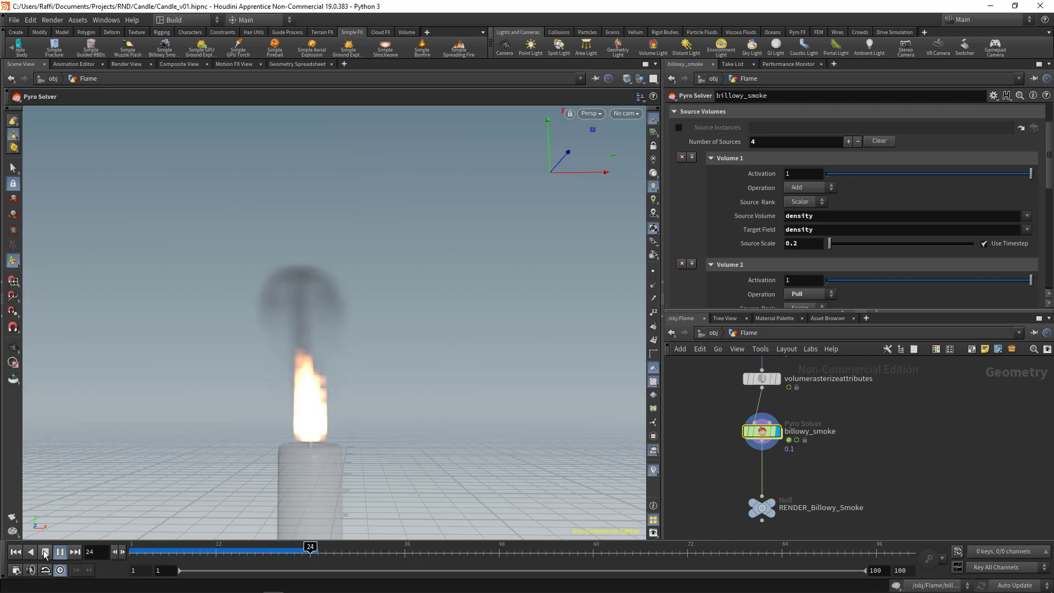
- Set the density volume's Source Scale to 0.1 and replay the simulation from frame 1, stopping at frame 69
left_click_drag(806, 241, 739, 242)
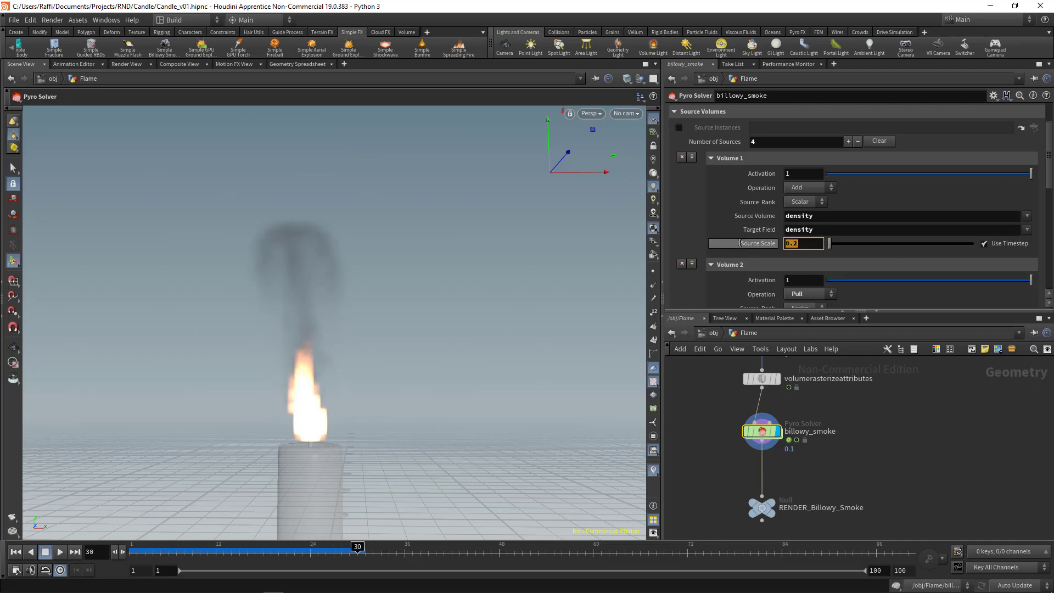
type("0.1")
key("Return")
left_click_drag(184, 552, 130, 552)
left_click(61, 552)
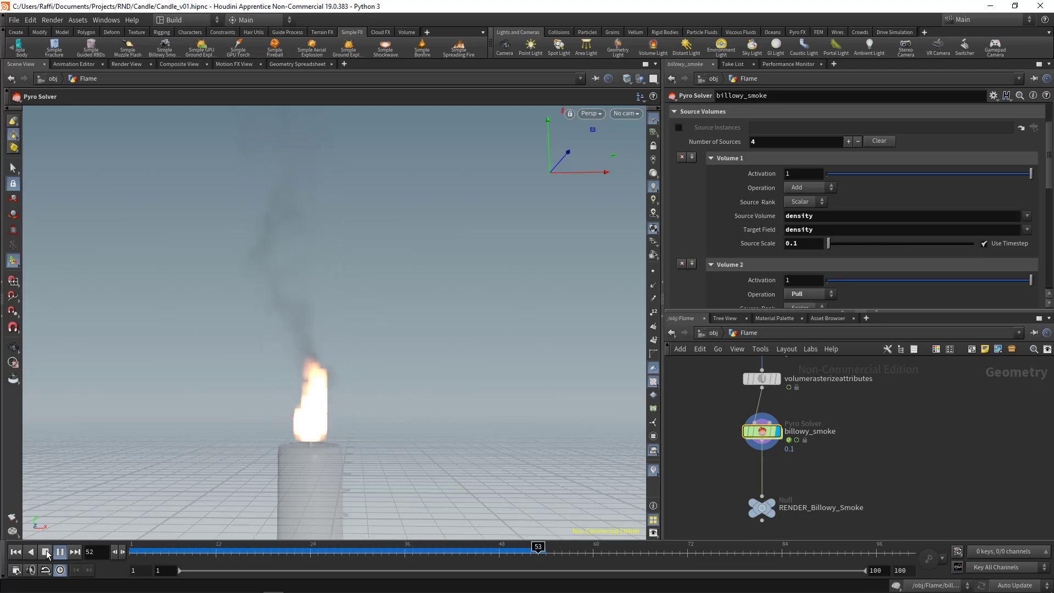
left_click(46, 551)
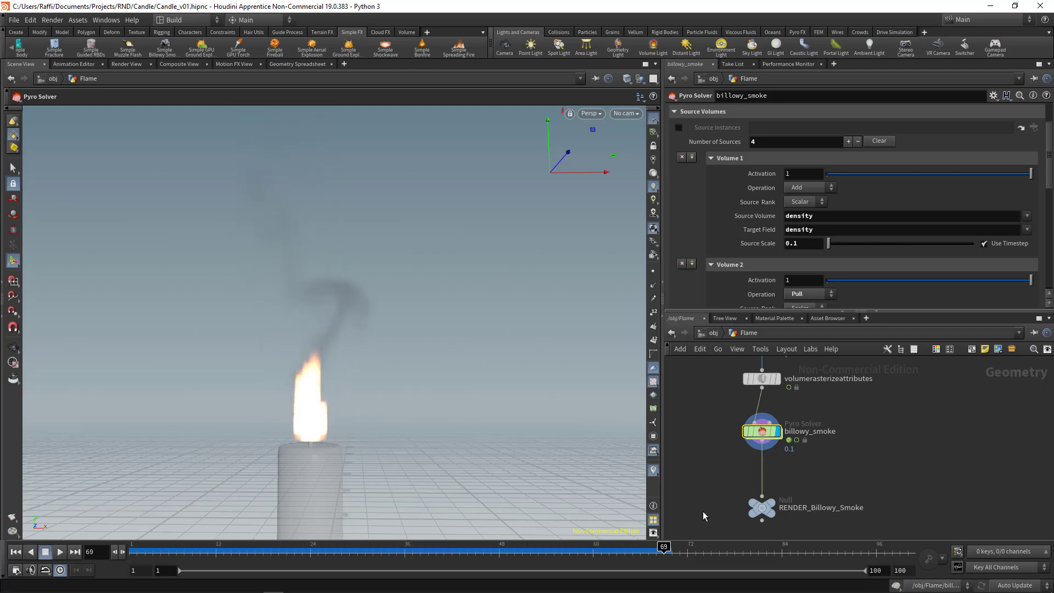
- Set the Voxel Size of the billowy_smoke solver to 0.03 and replay the simulation from frame 1
scroll(684, 165, "up", 3)
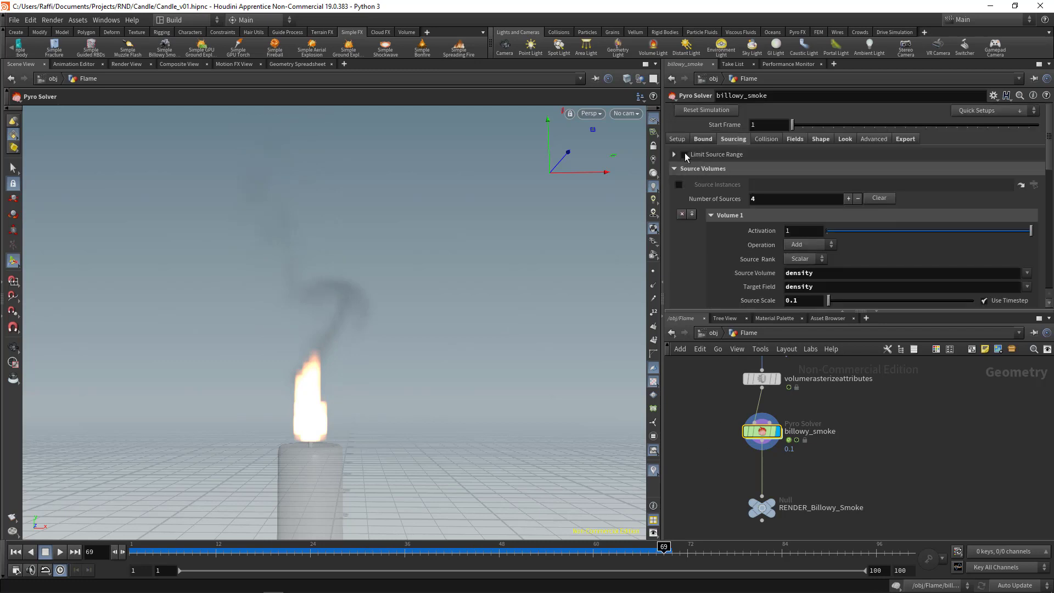
left_click(678, 141)
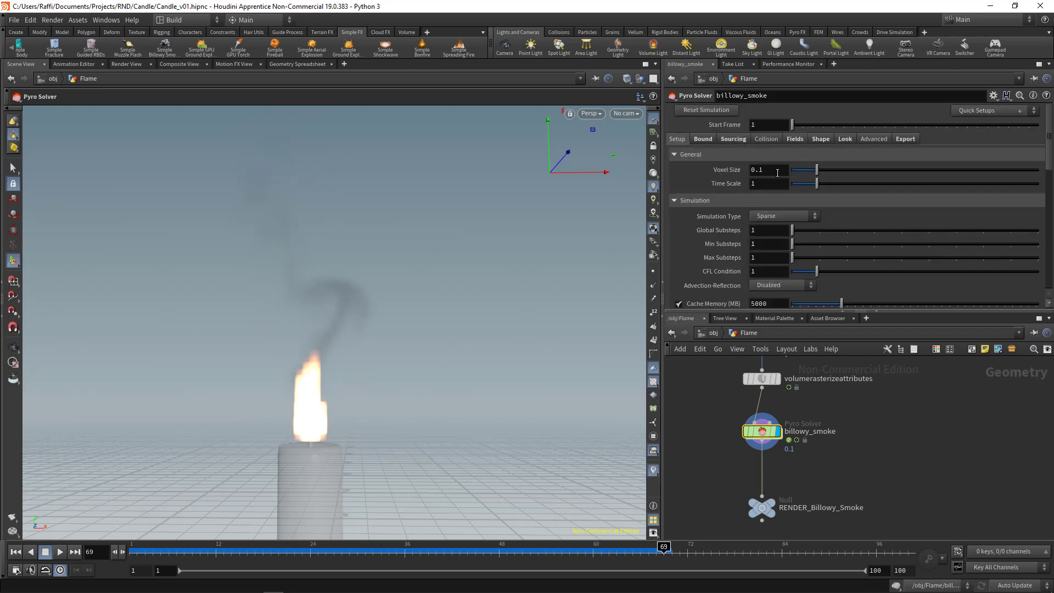
type("0")
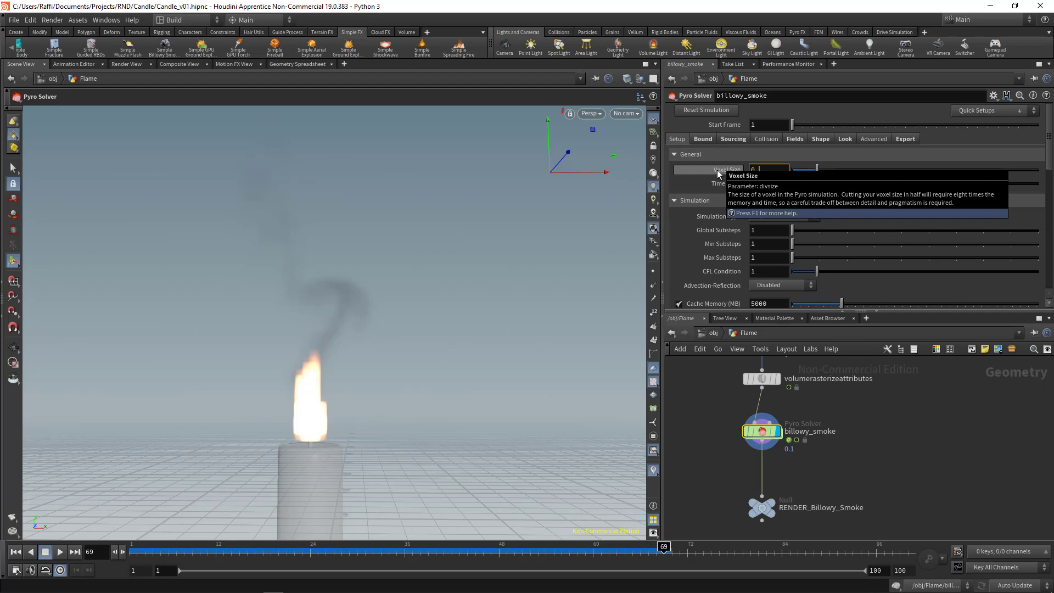
type(".0")
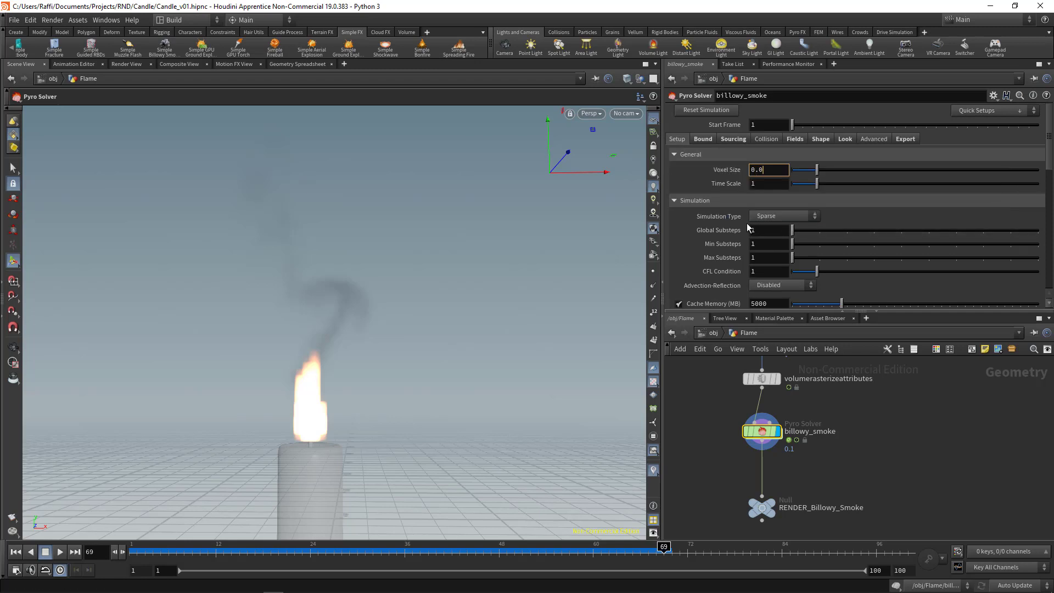
type("3")
key("Return")
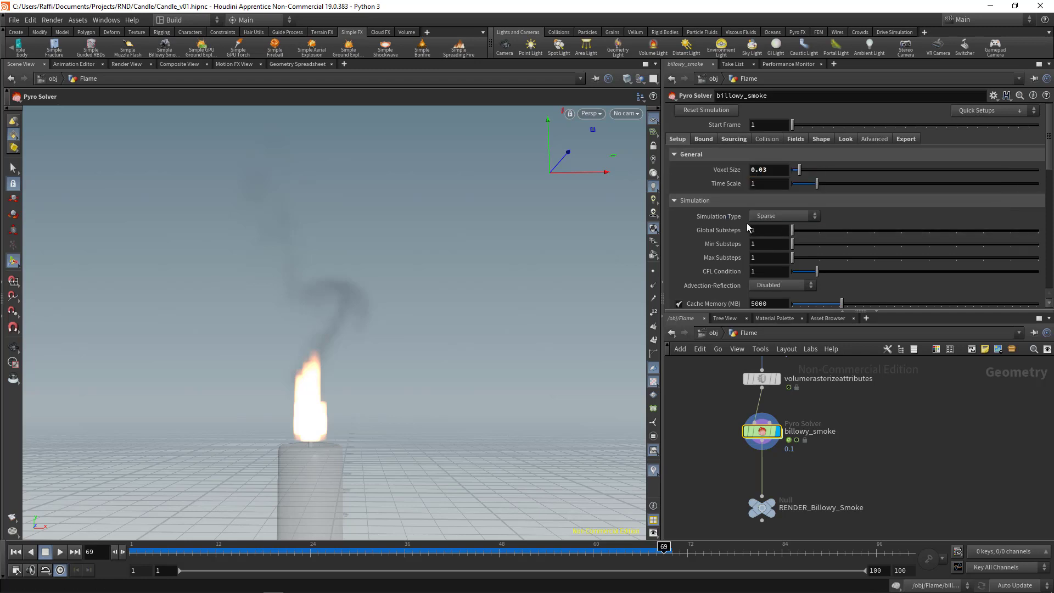
left_click_drag(155, 549, 71, 552)
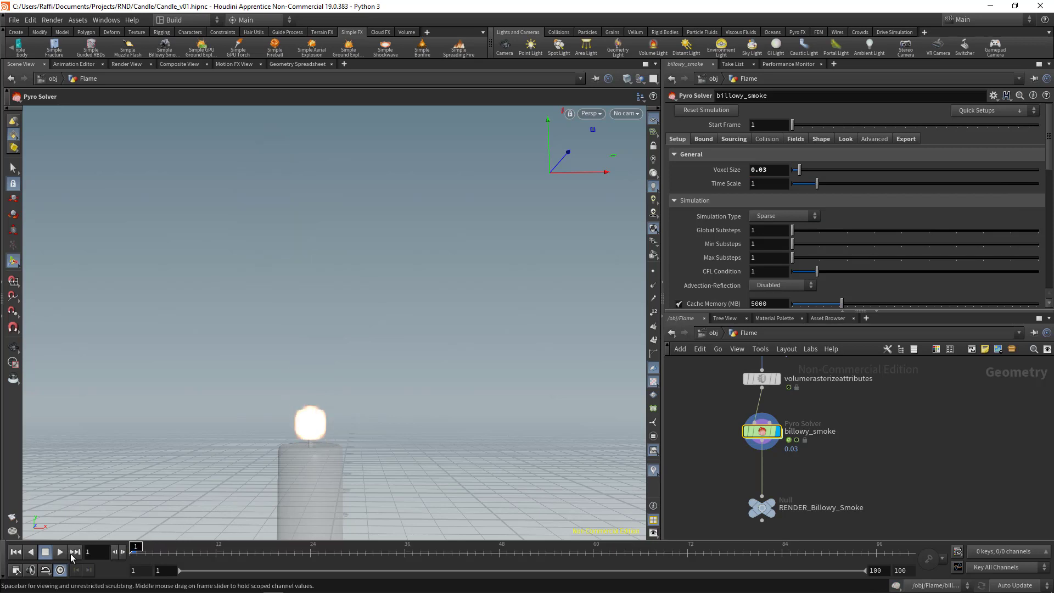
left_click(58, 550)
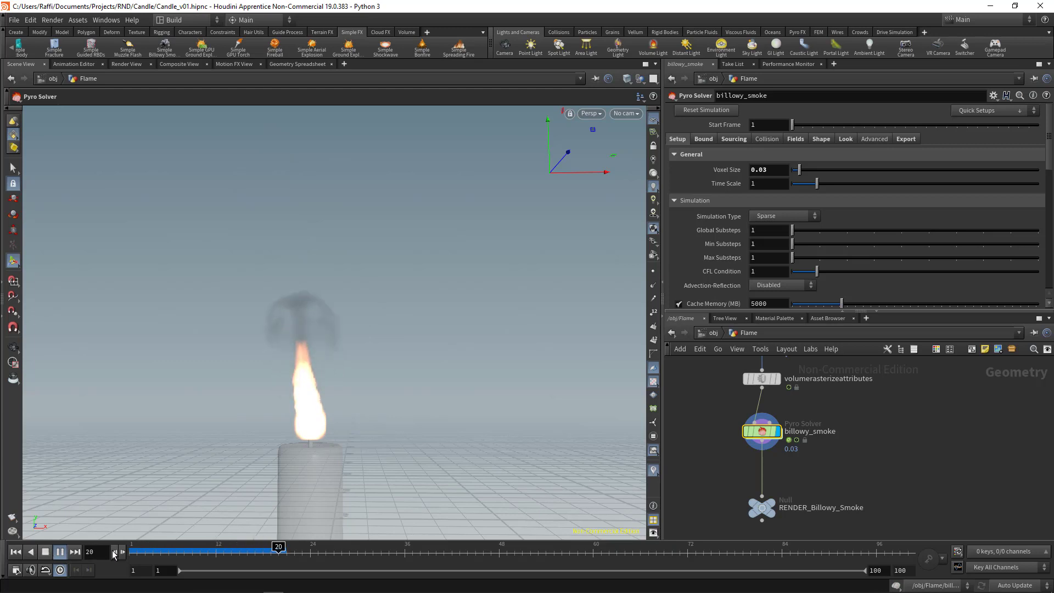
- Return to frame 1 and scrub through the cached frames up to frame 19 to inspect the flame's shape
key("ctrl+Up")
right_click_drag(315, 412, 314, 460, "alt")
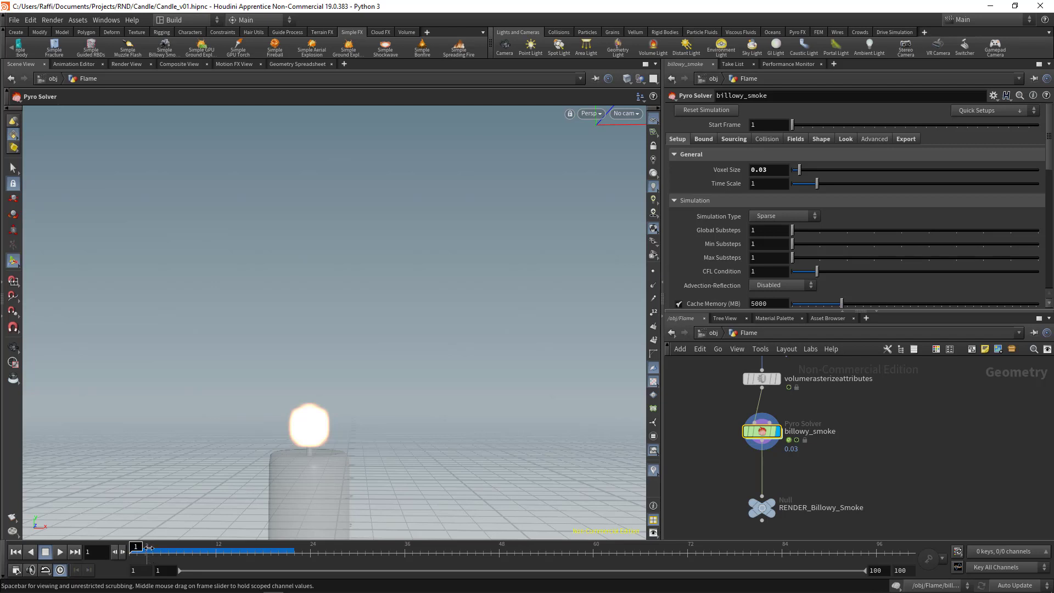
left_click_drag(138, 551, 247, 551)
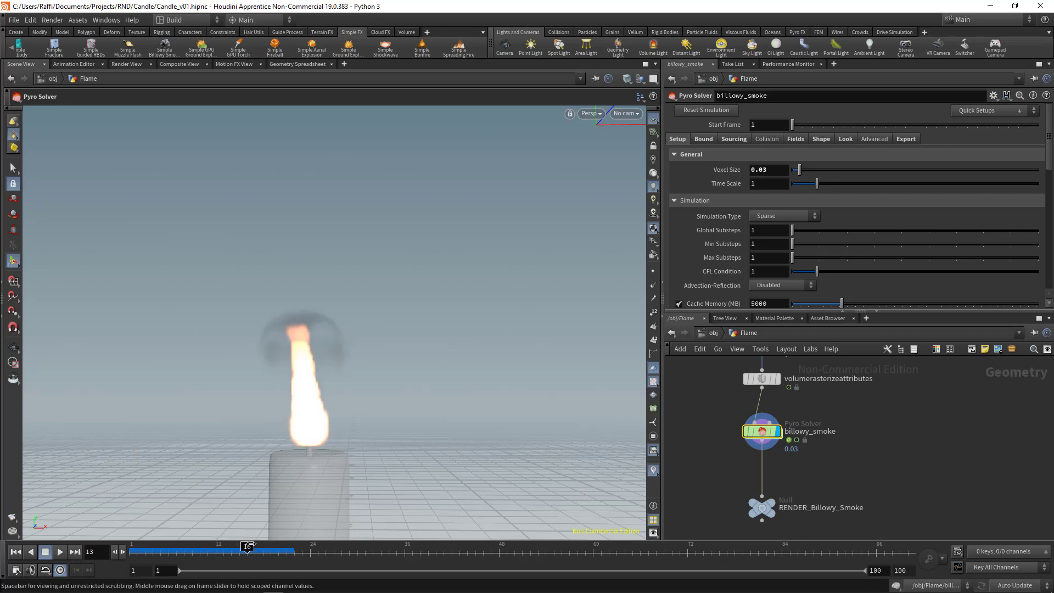
middle_click_drag(703, 426, 712, 447)
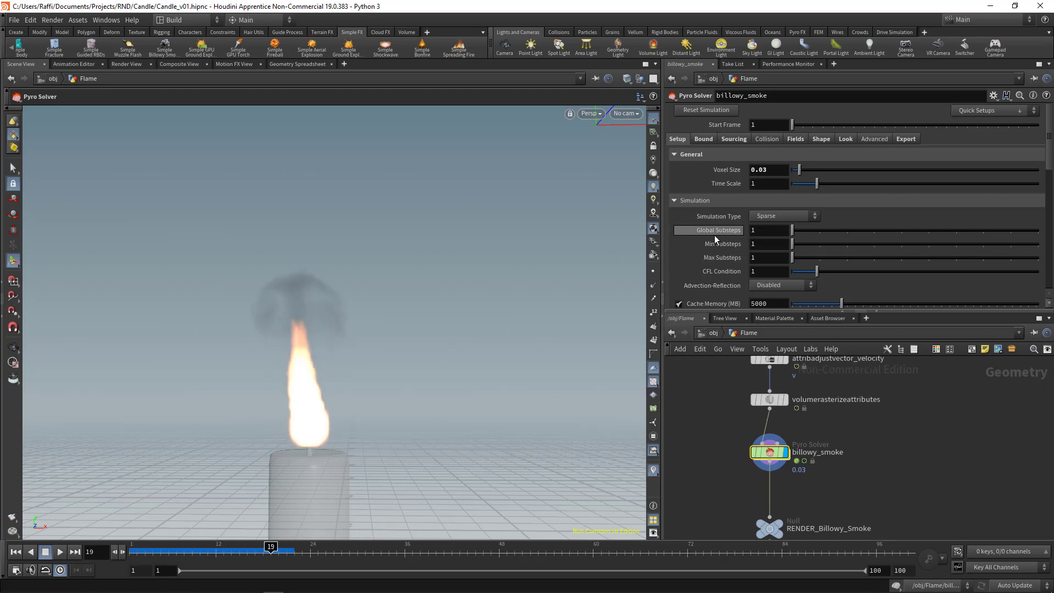
- Set the solver's Global Substeps to 2, replay from frame 1 to frame 27 and inspect the flame up close
left_click_drag(761, 230, 730, 235)
type("2")
key("Return")
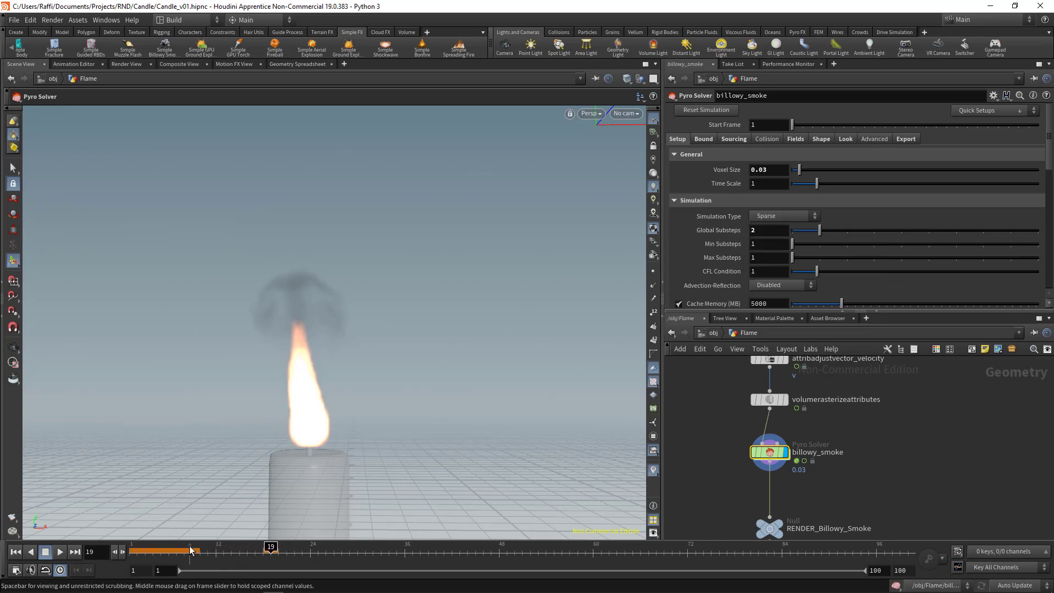
left_click_drag(191, 549, 90, 548)
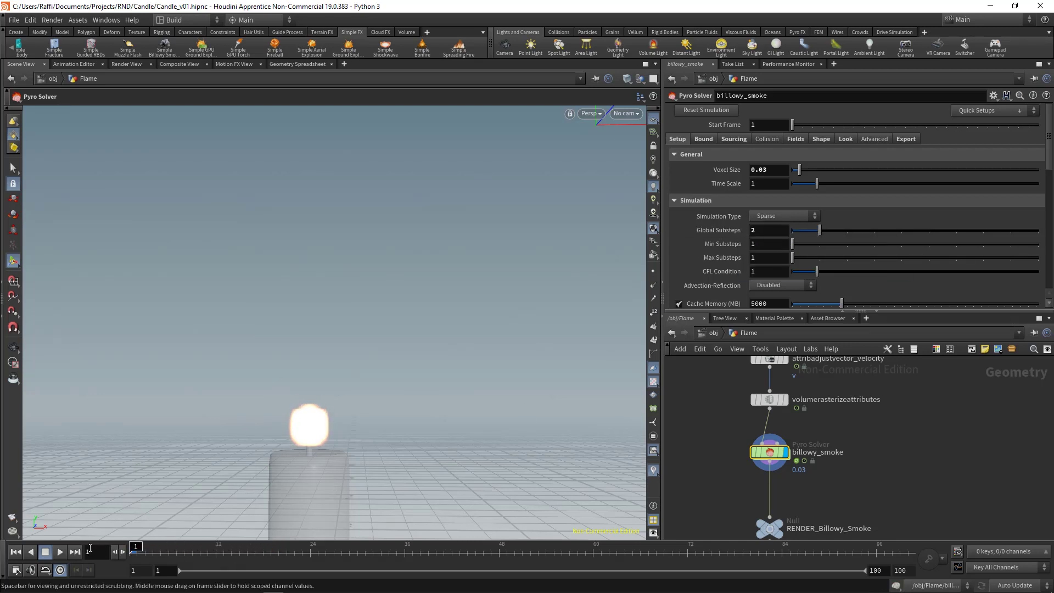
left_click(61, 552)
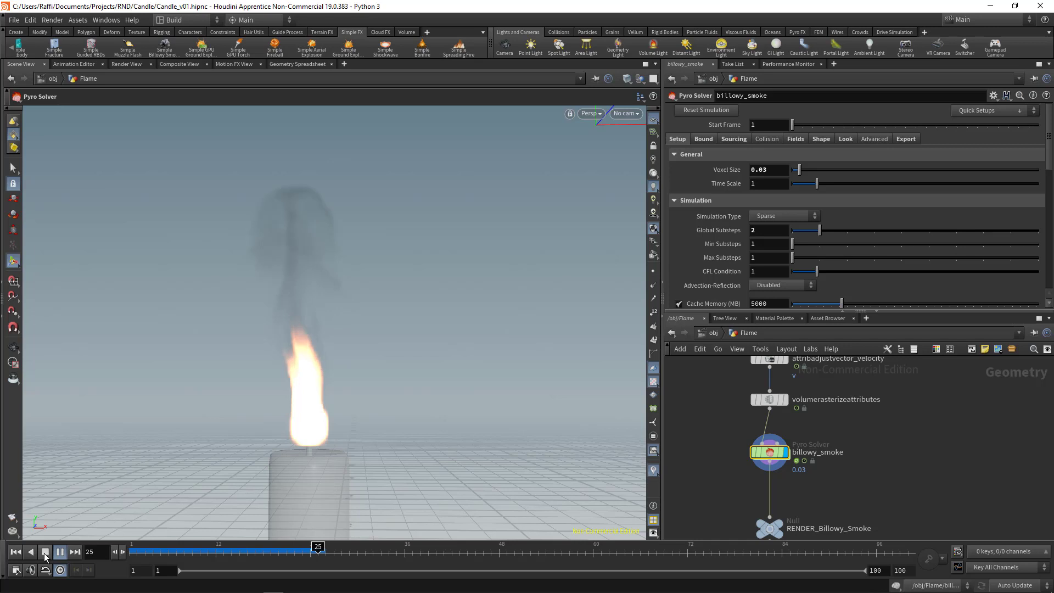
left_click(45, 552)
middle_click_drag(332, 419, 325, 384, "alt")
right_click_drag(324, 384, 357, 388, "alt")
mouse_move(357, 388)
left_mouse_down("alt")
mouse_move(349, 366)
mouse_move(318, 358)
mouse_move(357, 385)
left_mouse_up("alt")
- Display the volumerasterizeattributes node, try a Voxel Size of 0.04 on it and display billowy_smoke again
middle_click_drag(706, 416, 716, 464)
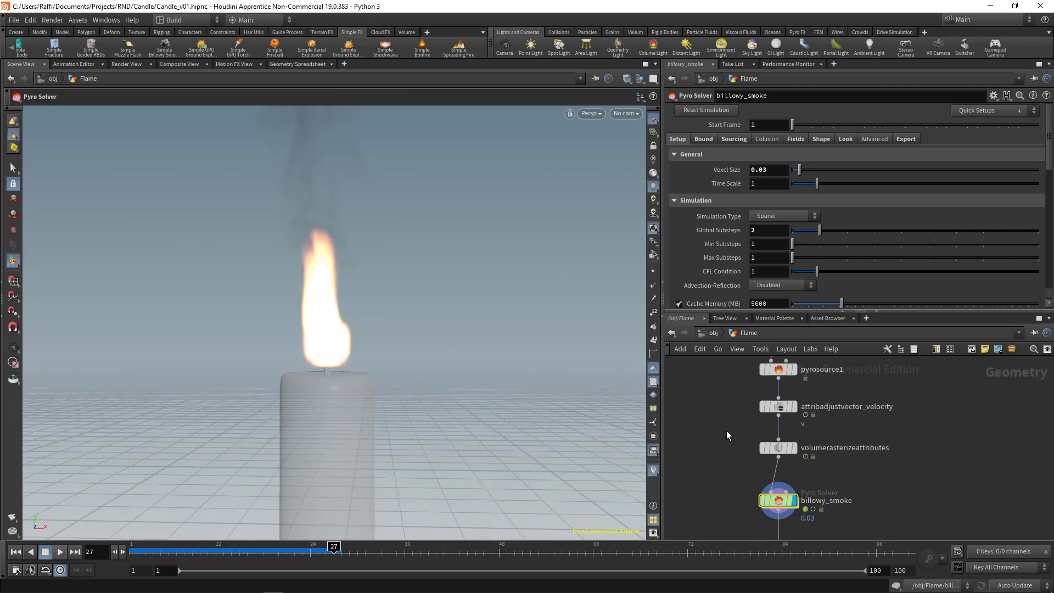
left_click_drag(805, 463, 804, 462)
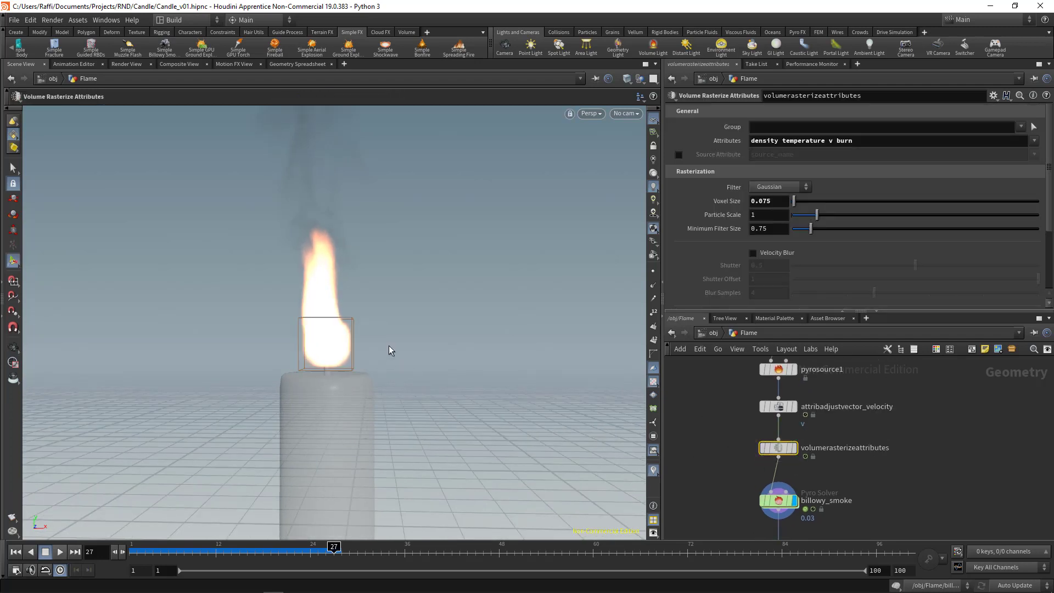
left_click(794, 448)
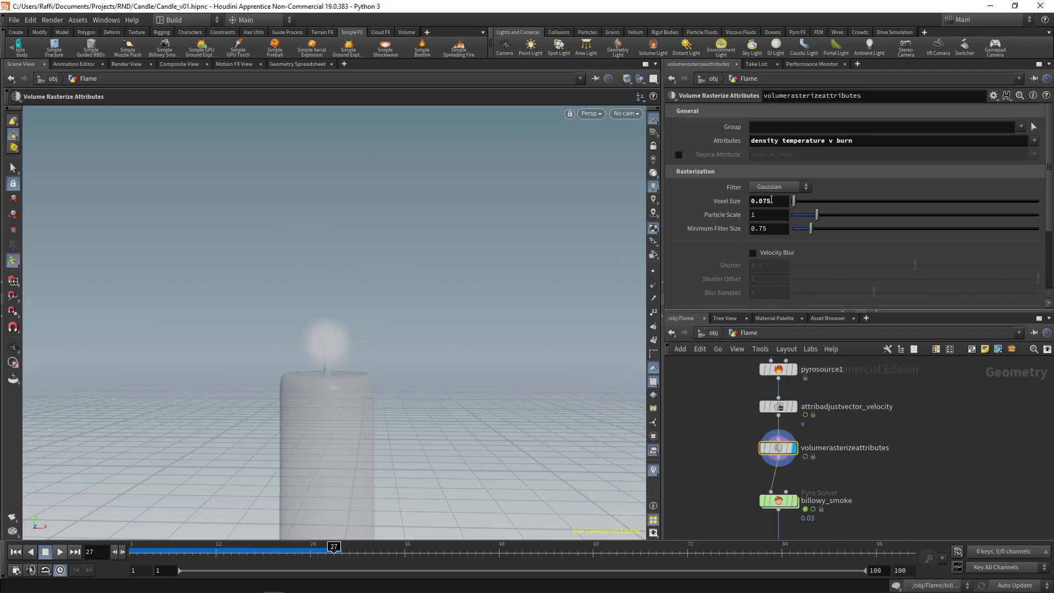
left_click_drag(764, 203, 777, 205)
type("4")
key("Return")
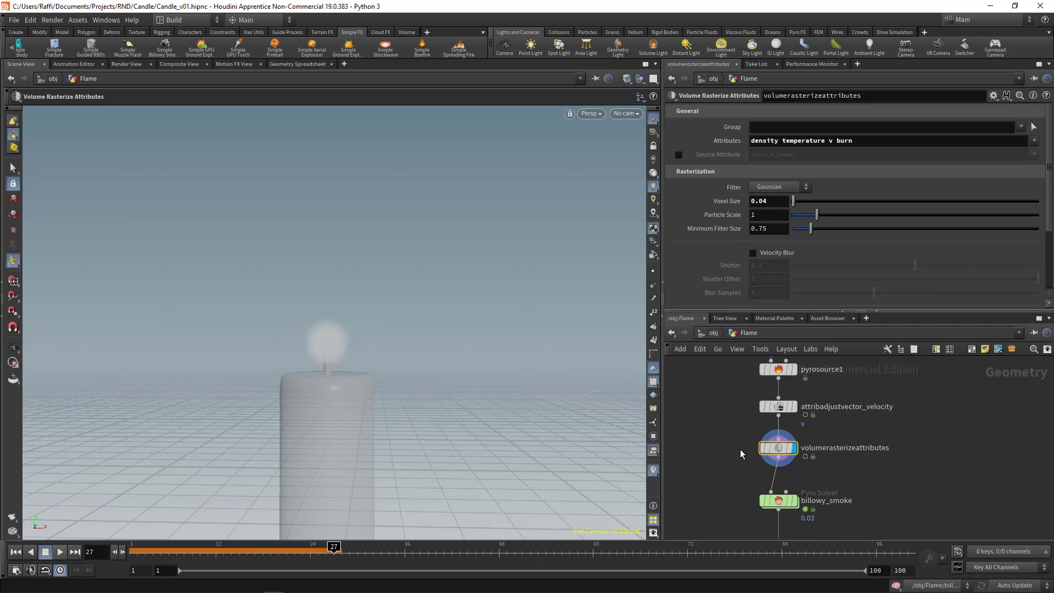
middle_click_drag(734, 501, 728, 471)
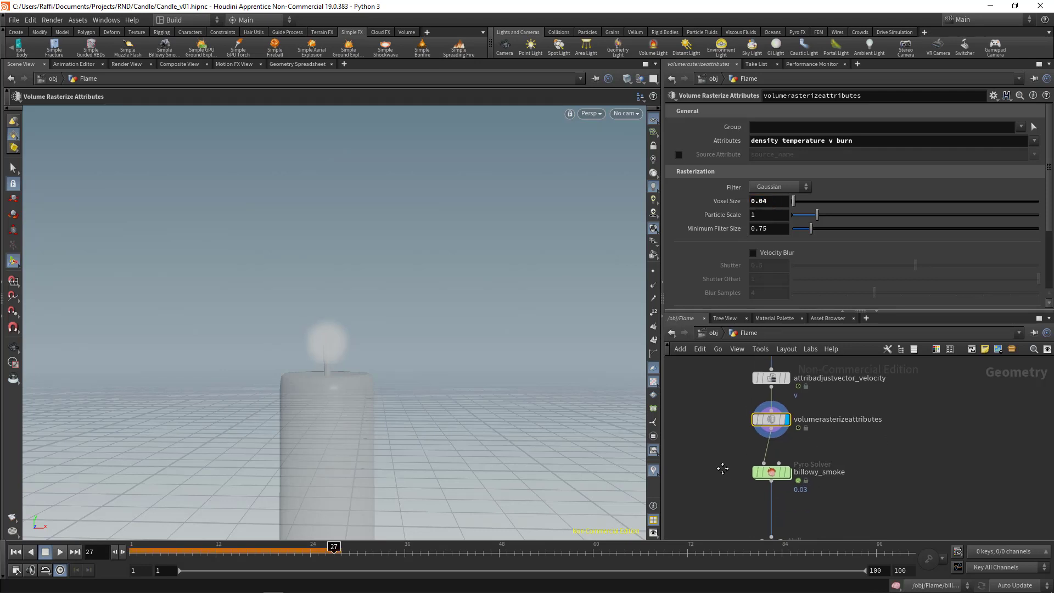
left_click(791, 478)
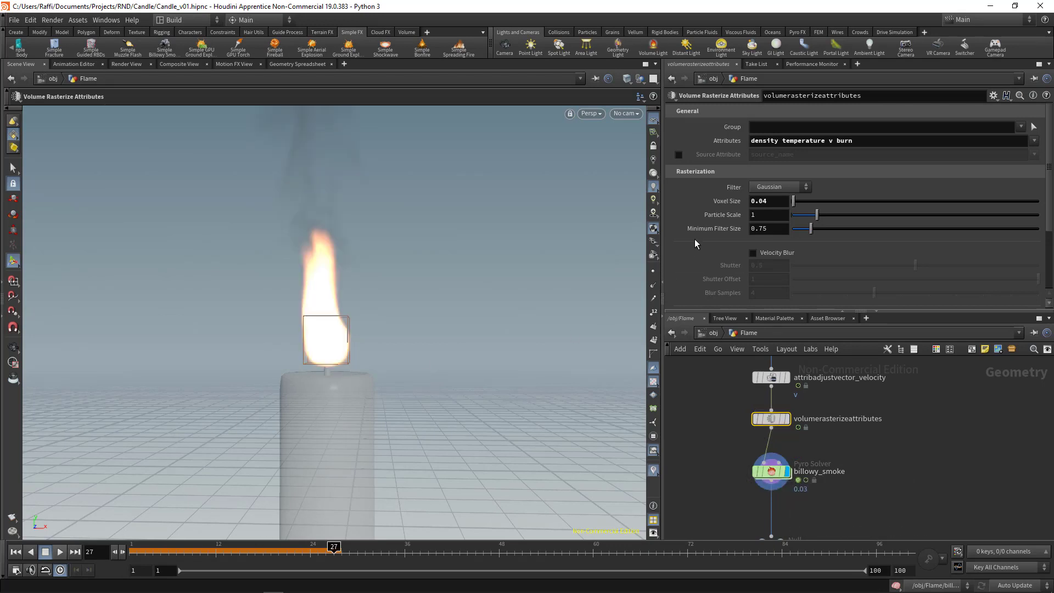
- Try Voxel Size values of 0.2 and 0.1 on volumerasterizeattributes to compare their effect on the flame source
double_click(768, 204)
key("Return")
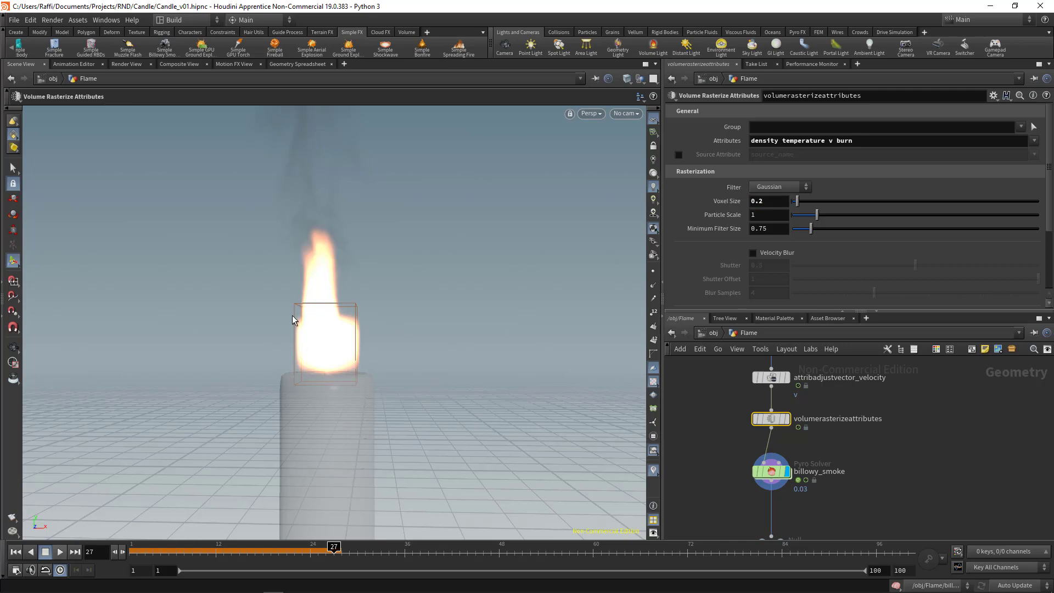
double_click(758, 206)
type("1")
key("Return")
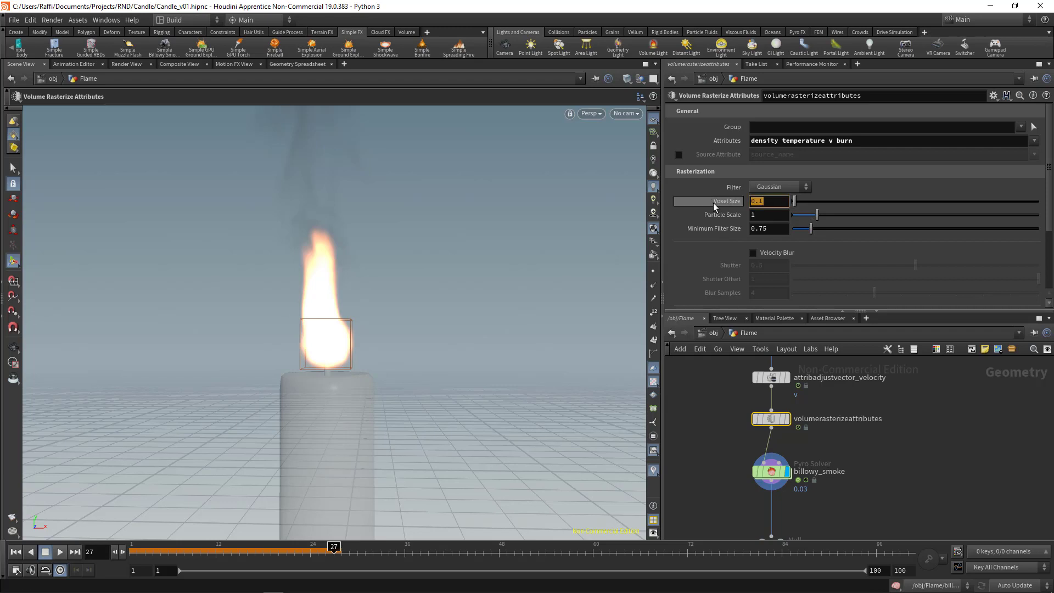
- Set the volumerasterizeattributes Voxel Size to 0.05, replay the simulation from frame 1 and inspect frame 16
type("0.05")
key("Return")
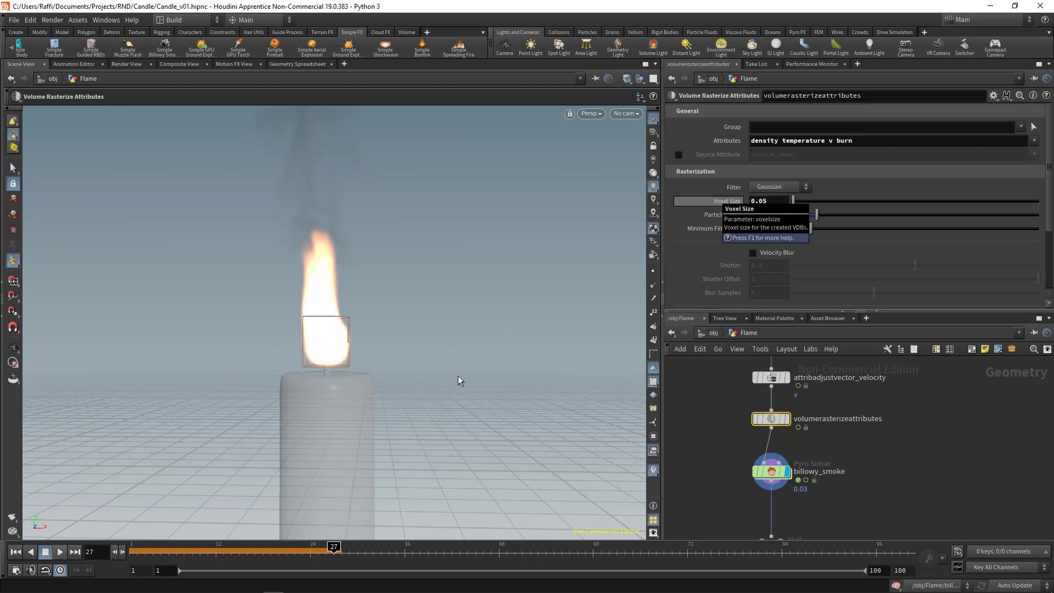
left_click_drag(226, 546, 130, 547)
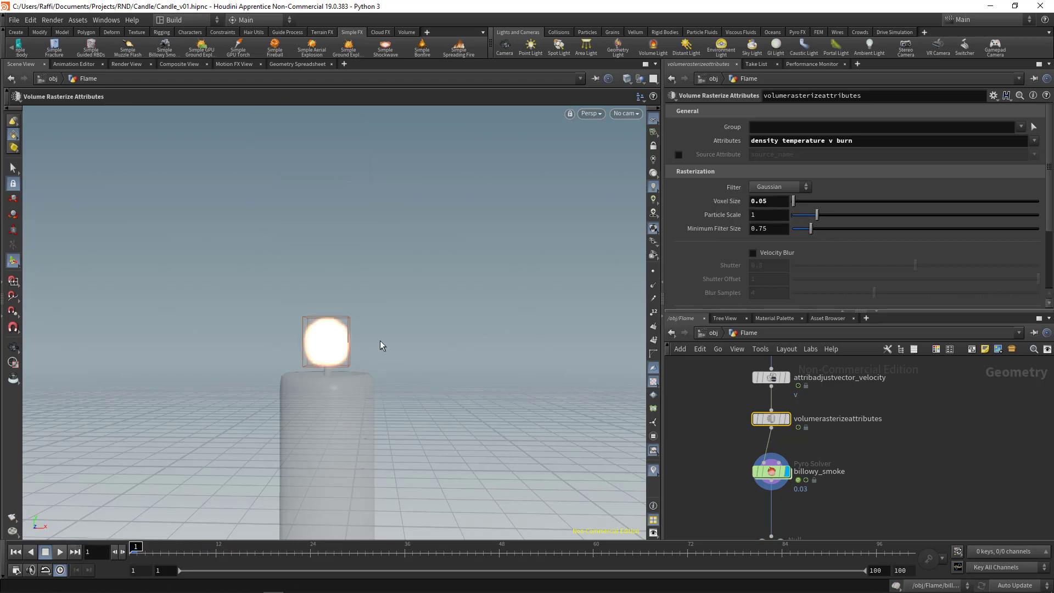
left_click(60, 552)
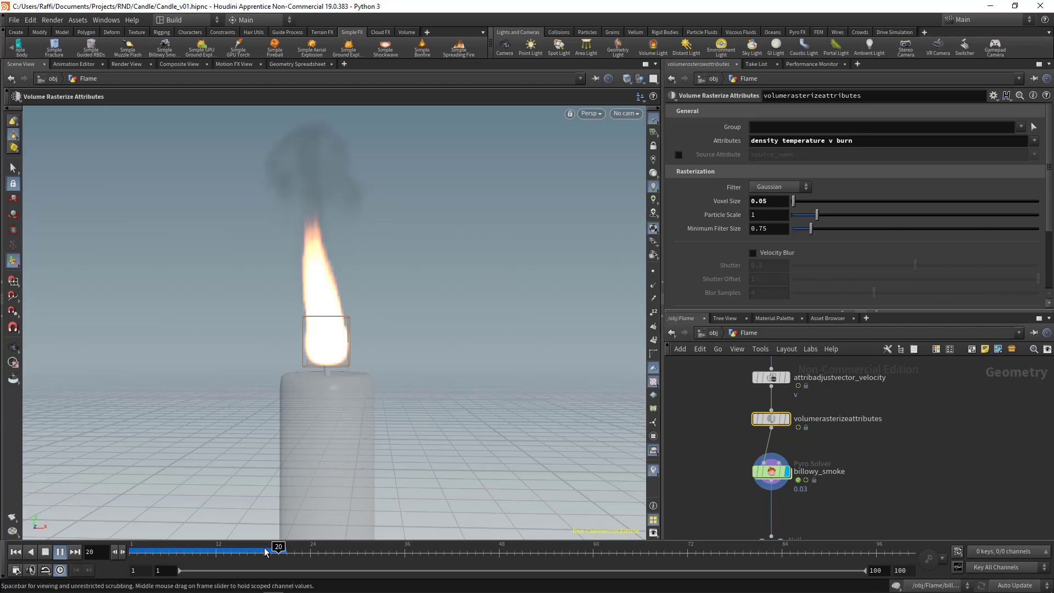
mouse_move(254, 551)
left_mouse_down()
mouse_move(160, 552)
mouse_move(263, 553)
mouse_move(198, 552)
mouse_move(247, 552)
left_mouse_up()
- Enable Viscosity in the shape settings of the billowy_smoke solver and set it to 0.15
middle_click_drag(720, 464, 723, 441)
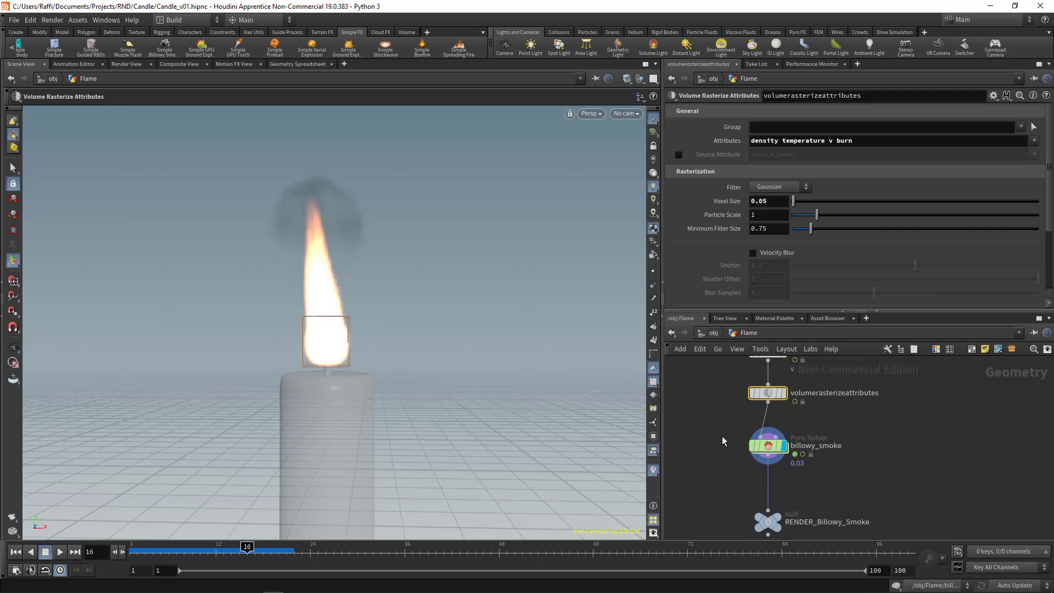
left_click(781, 445)
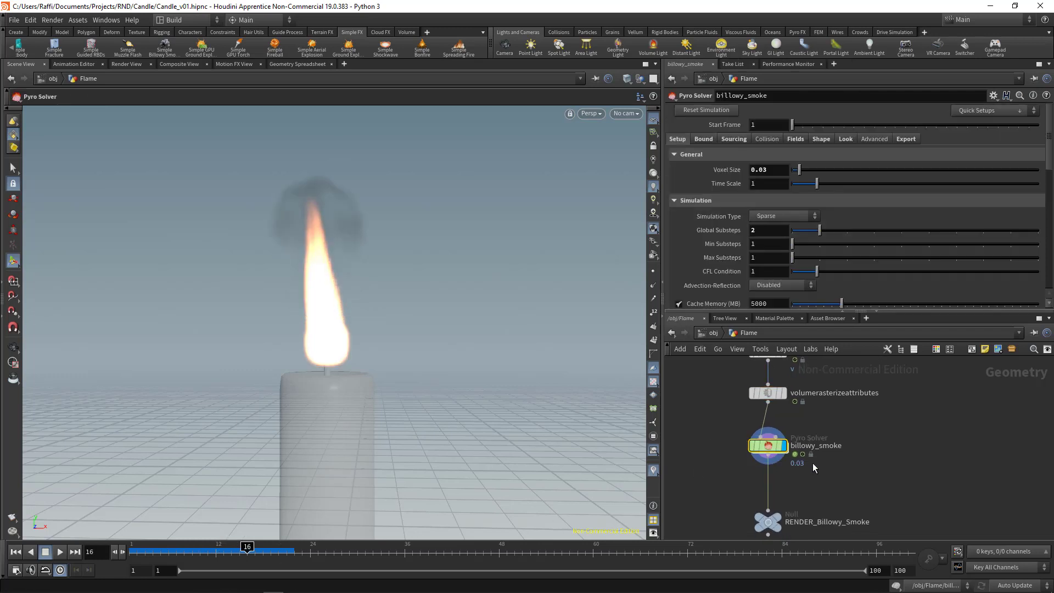
left_click(774, 142)
left_click(794, 140)
left_click(819, 138)
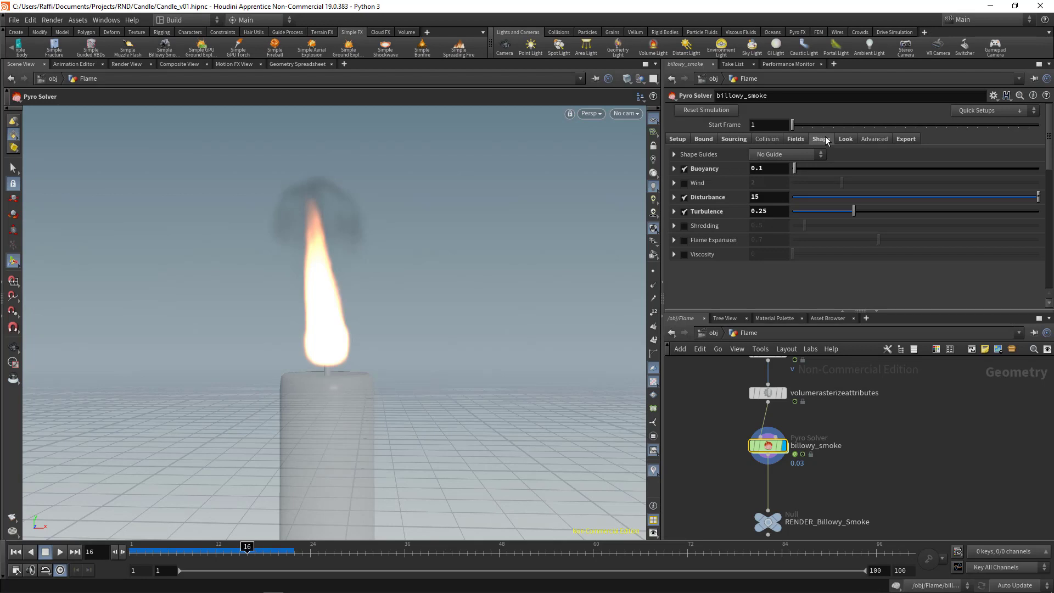
left_click(684, 255)
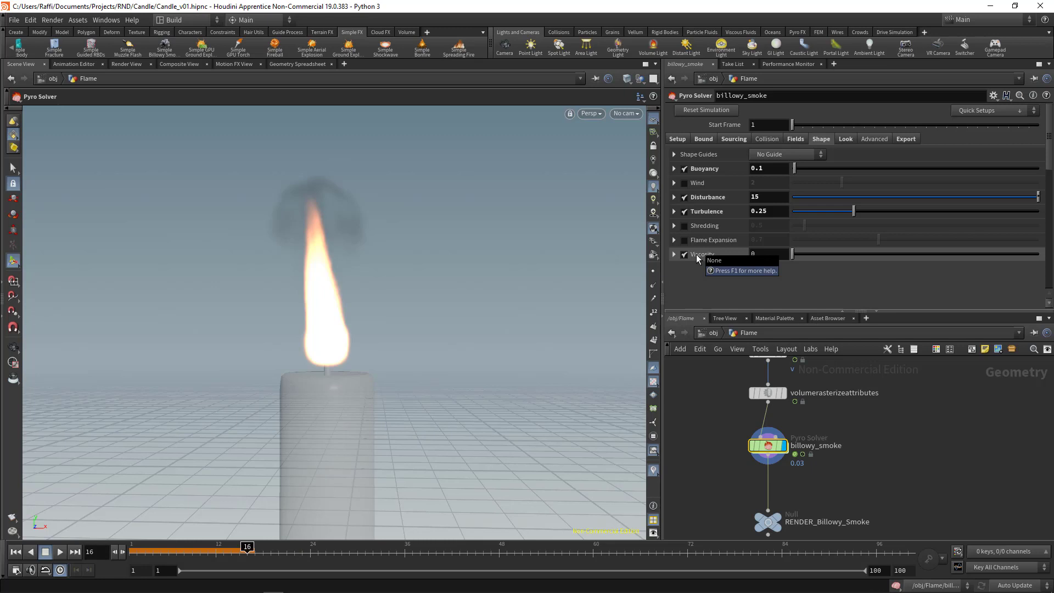
left_click(760, 254)
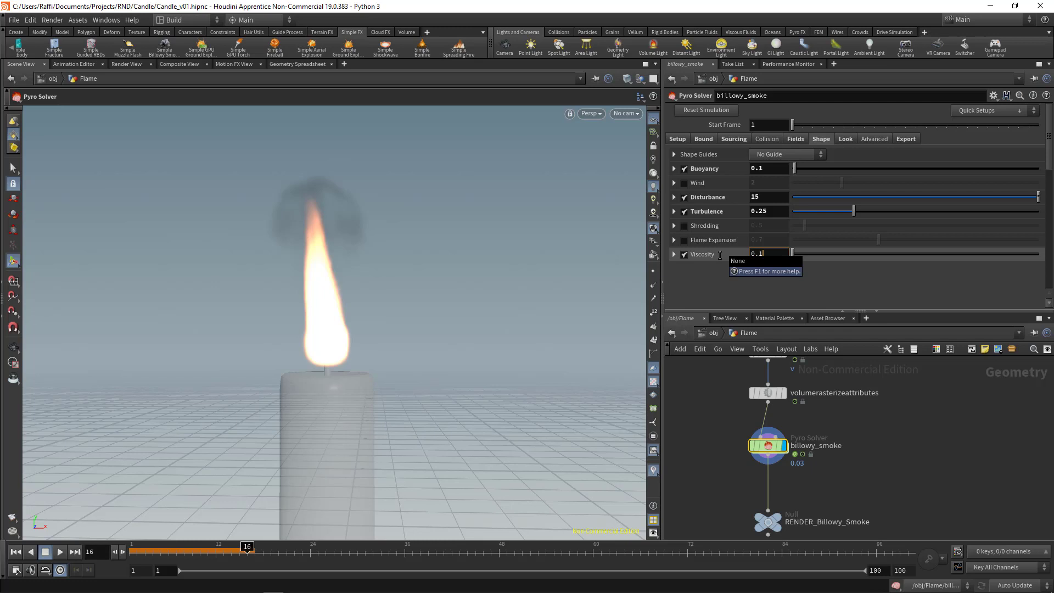
type(".15")
key("Return")
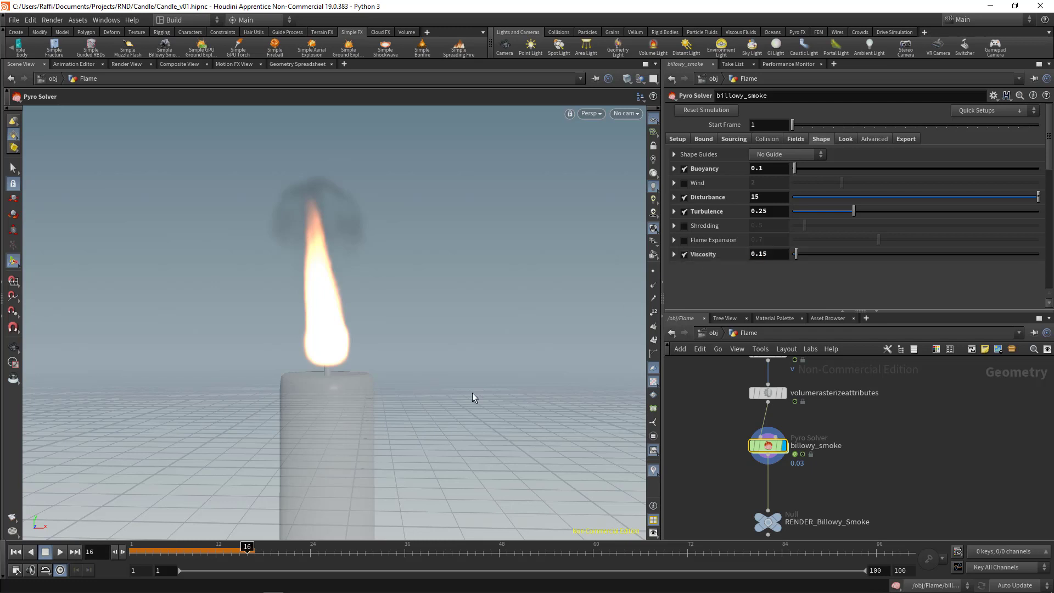
- Replay the simulation from frame 1, stop at frame 35 and inspect the whole flame with its smoke trail
left_click(132, 551)
left_click(61, 552)
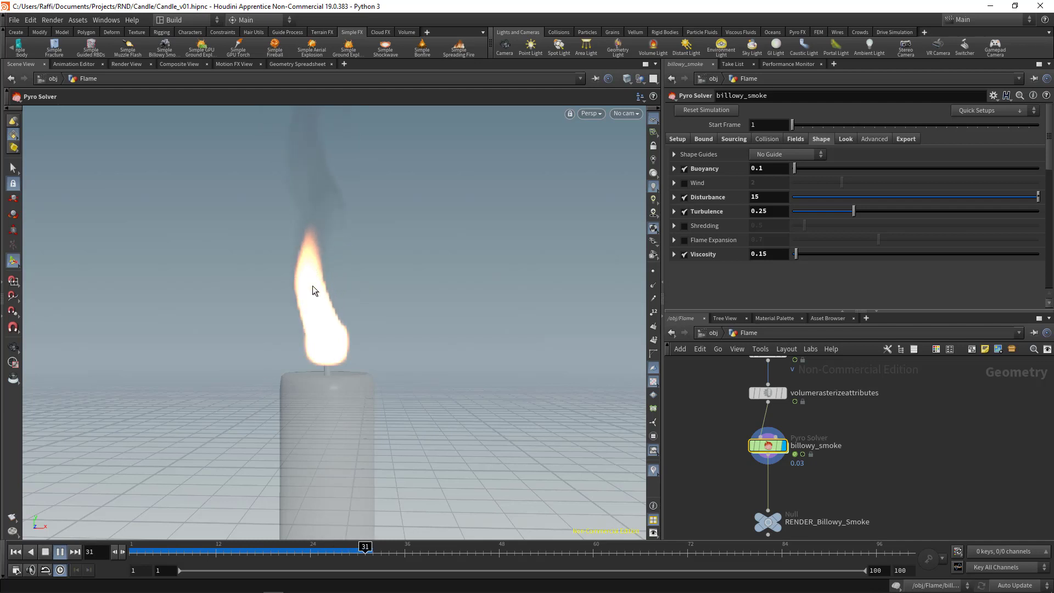
left_click(295, 551)
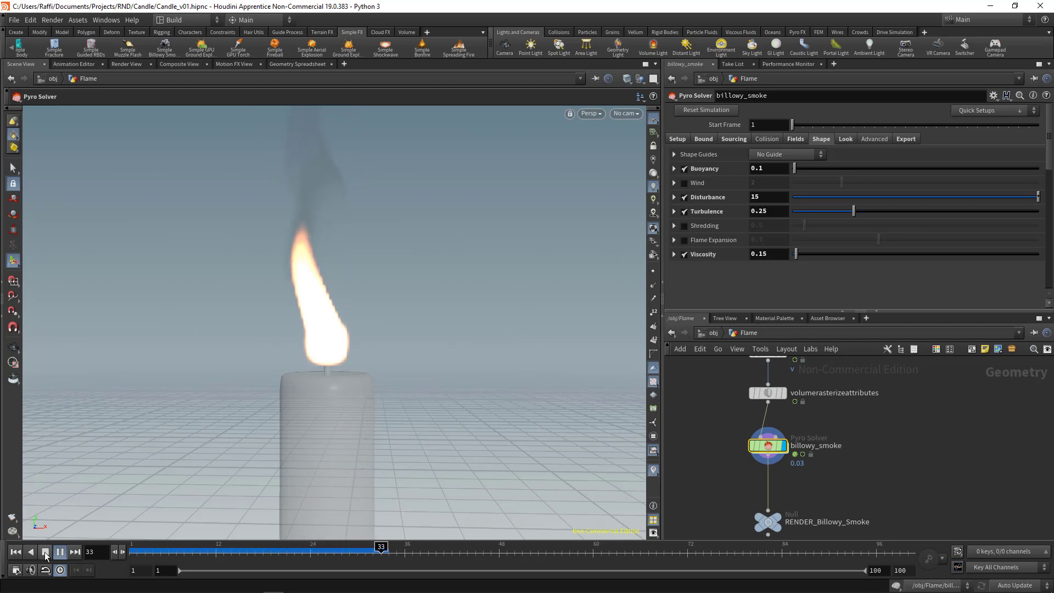
left_click(133, 551)
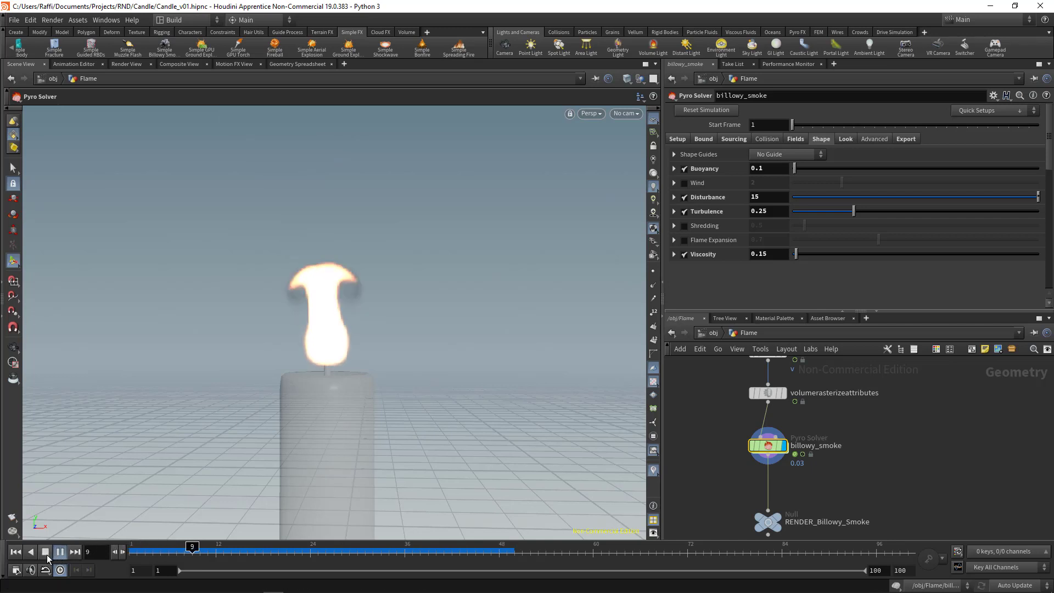
left_click(46, 552)
right_click_drag(461, 367, 321, 357, "alt")
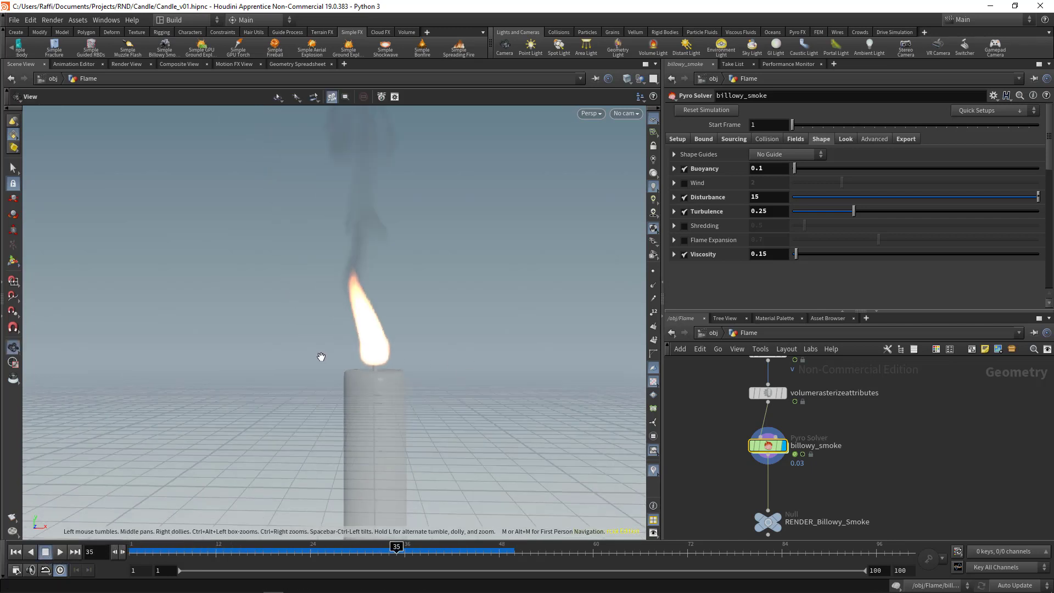